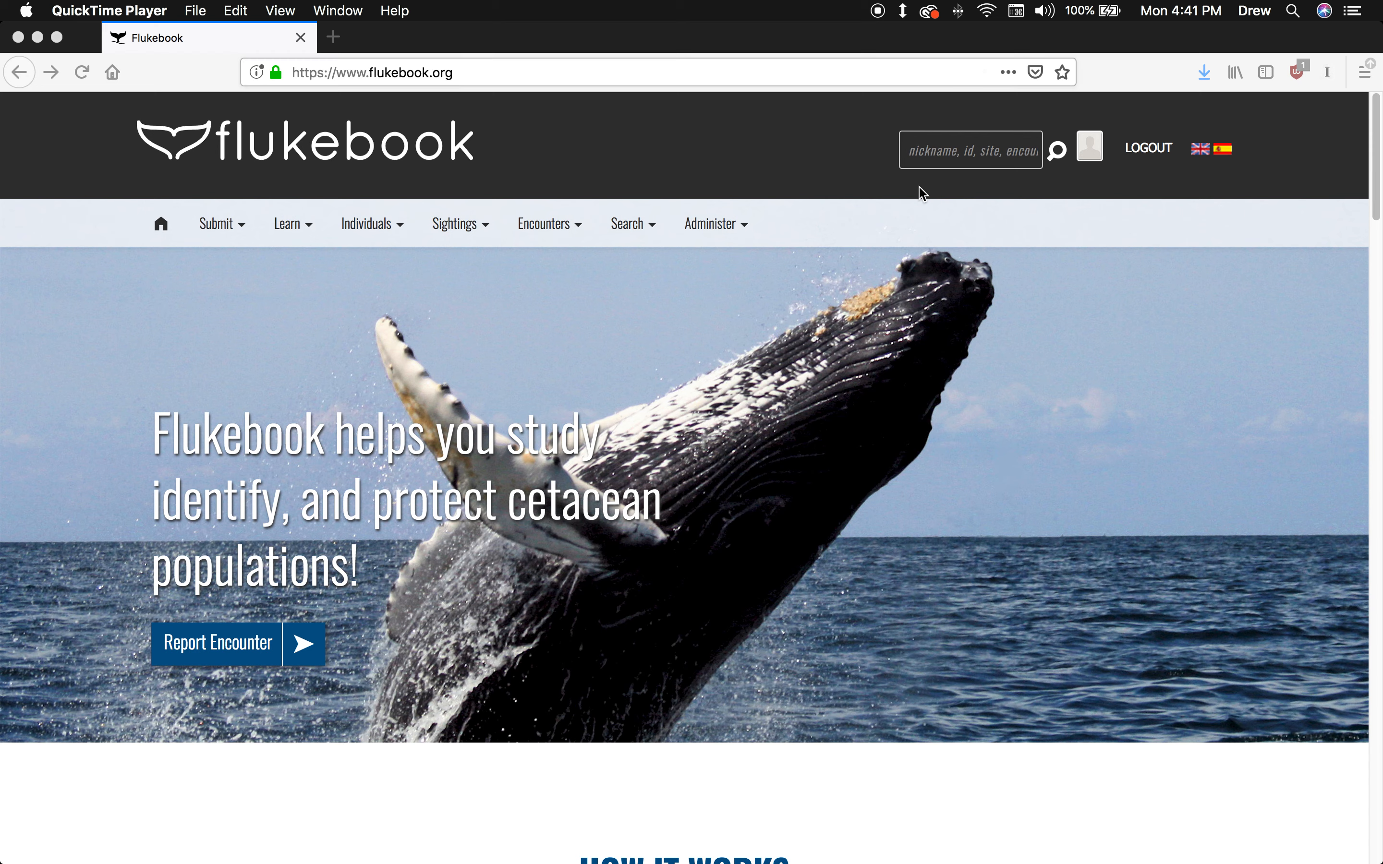
Step: Search the site for "Saddle" and open the record of the individual Saddle (OM00-003)
click(973, 146)
click(973, 146)
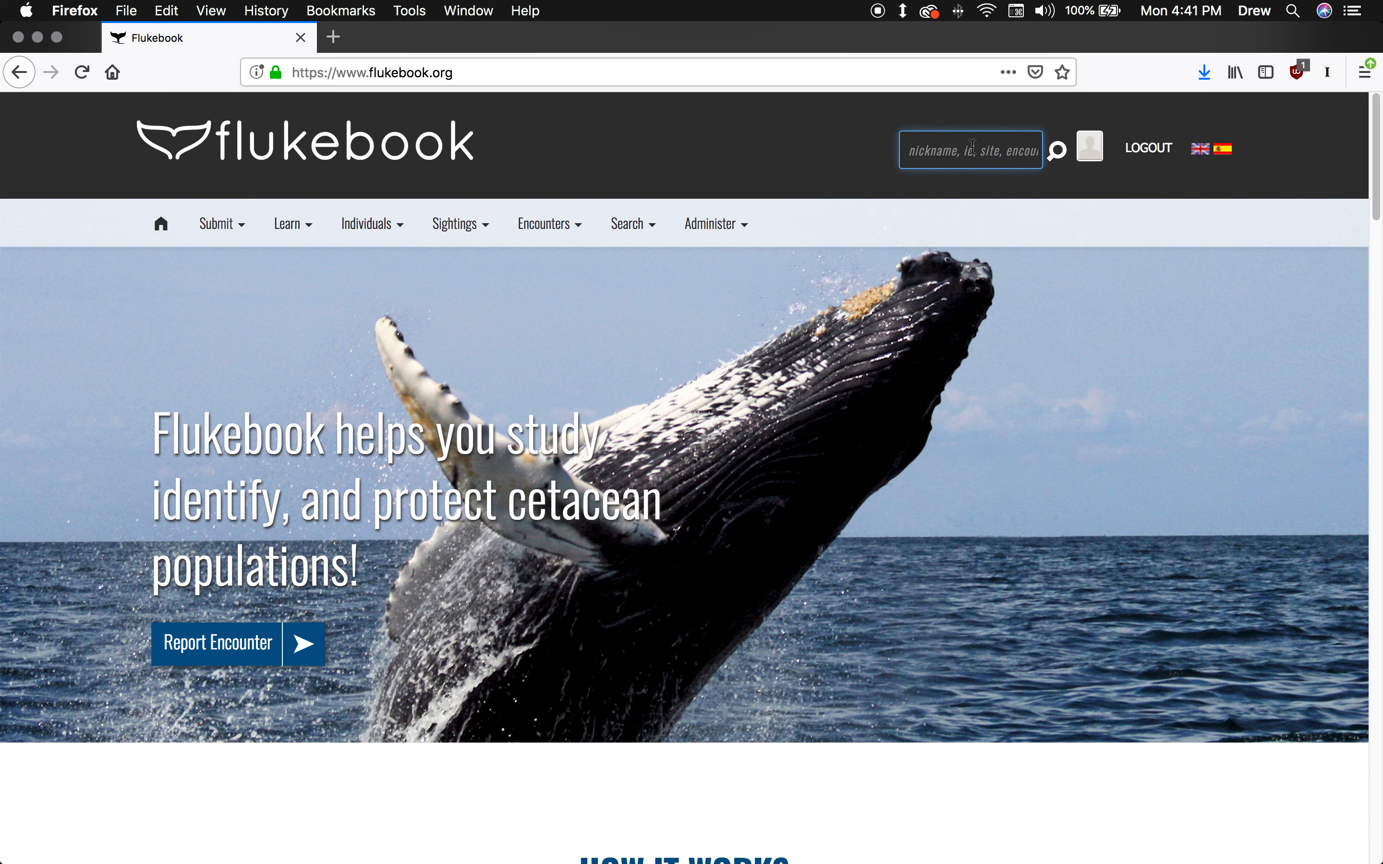
text(Saddle)
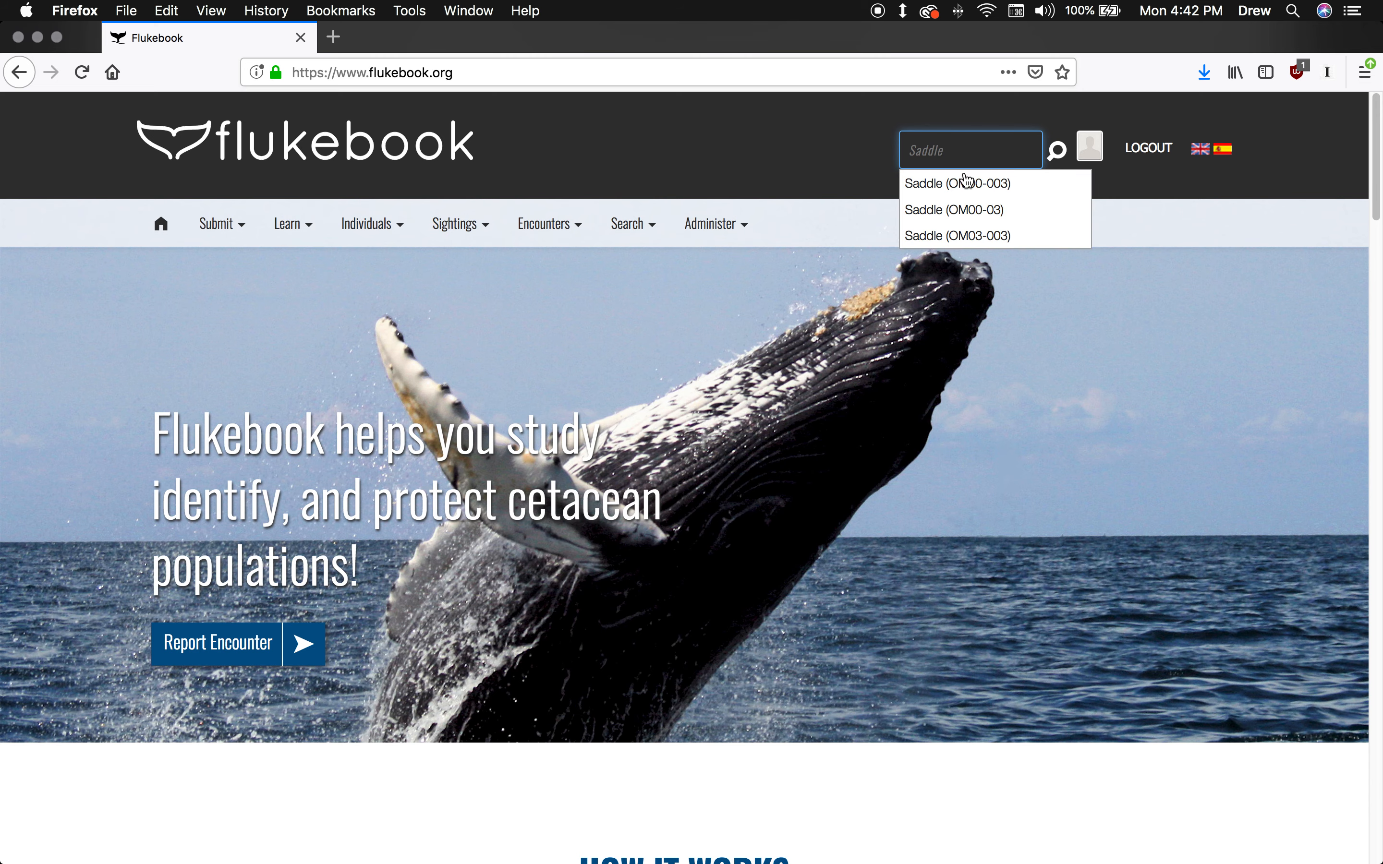
click(965, 184)
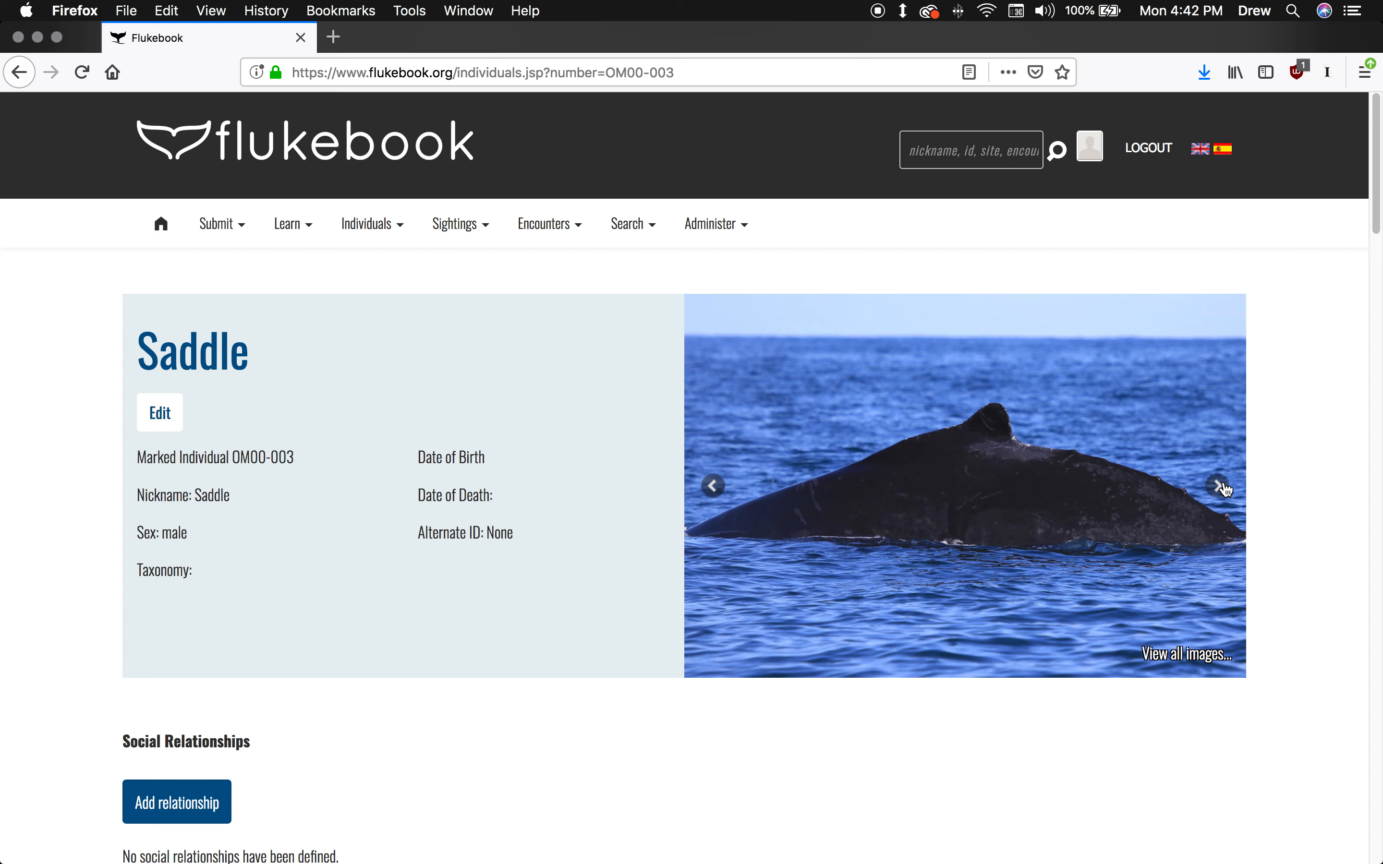
Step: Open the sighting search and limit the location filter to a rectangle over the Arabian Sea between Oman and India
click(637, 224)
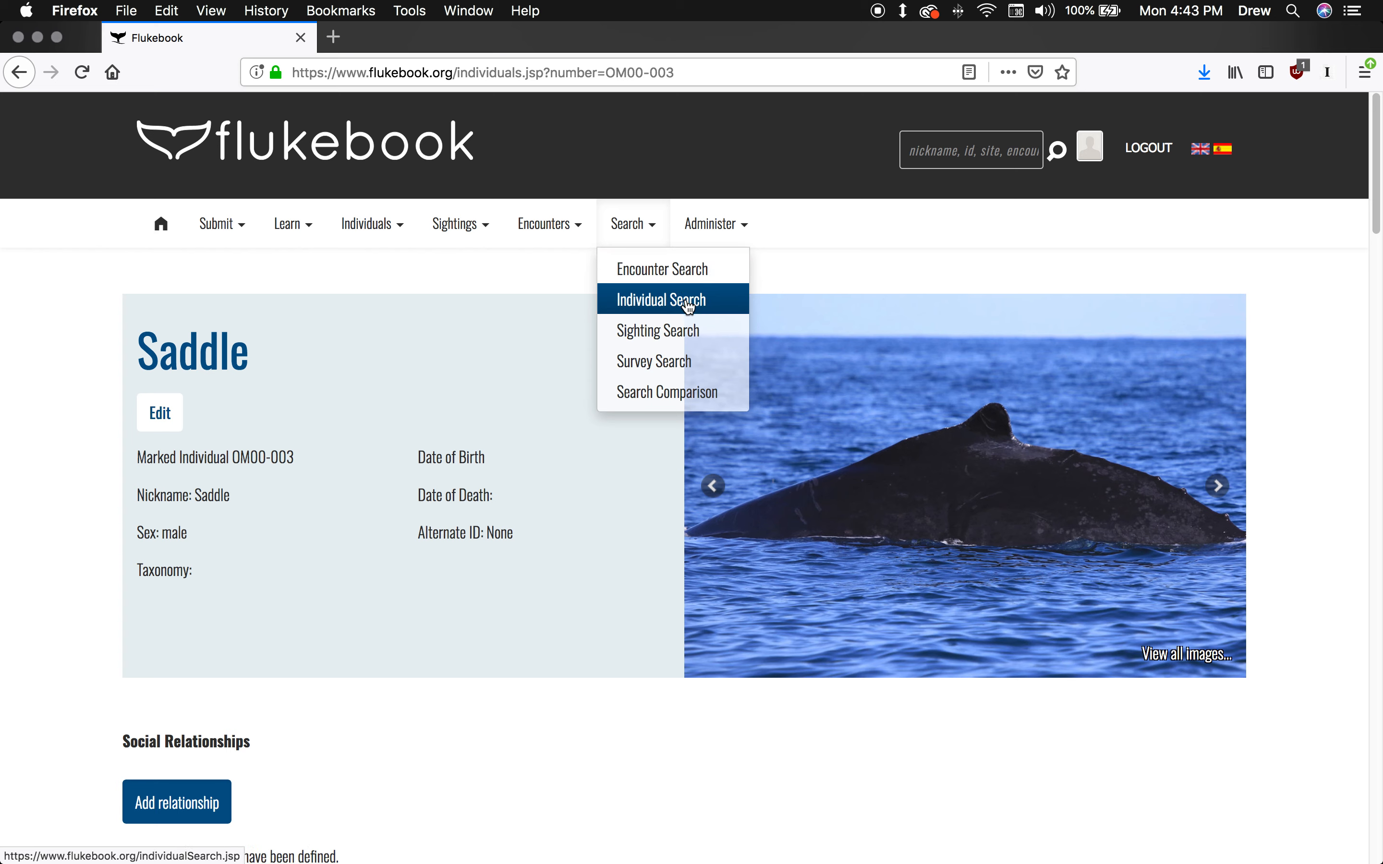
click(670, 332)
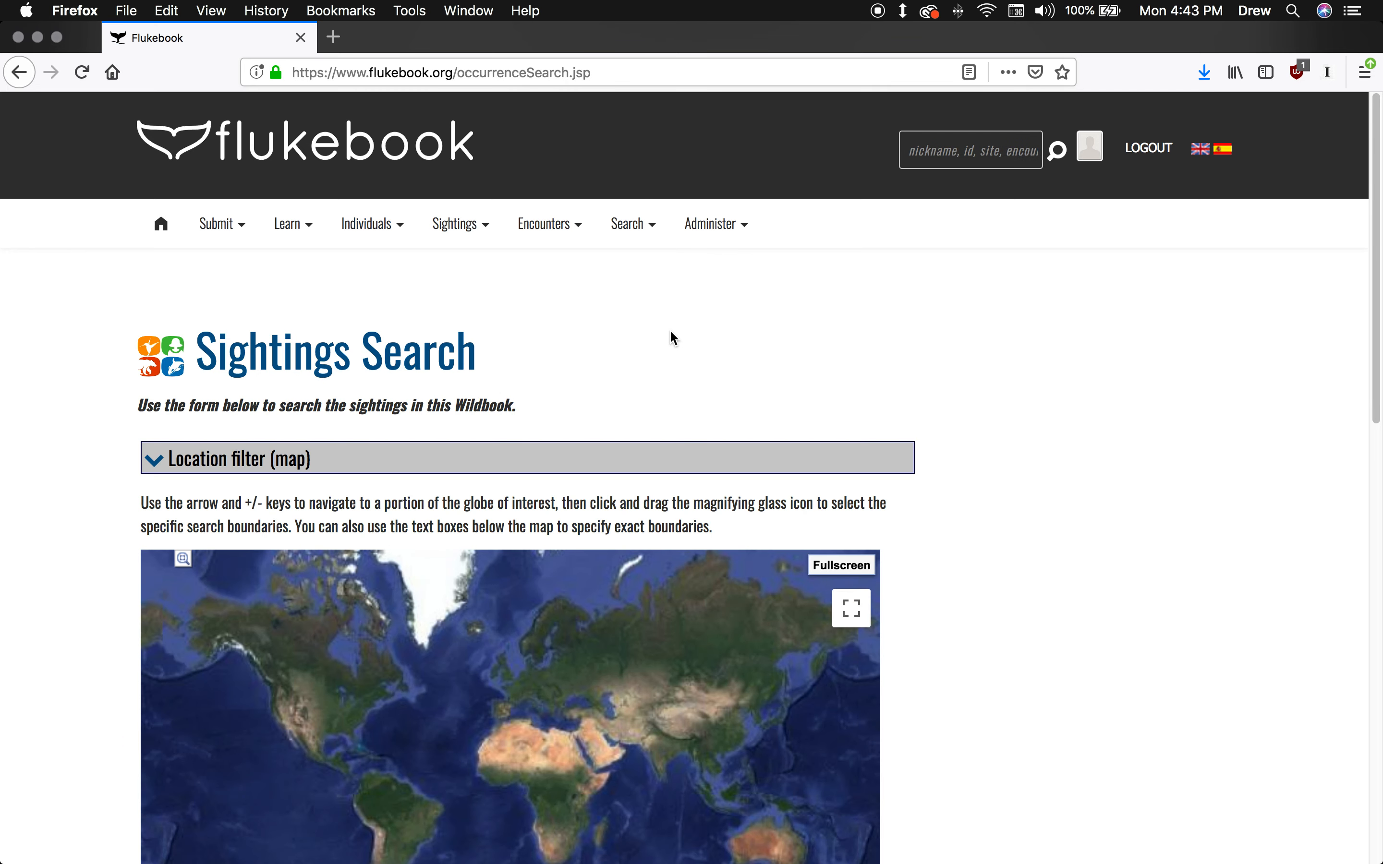
scroll(1246, 630, down, 4)
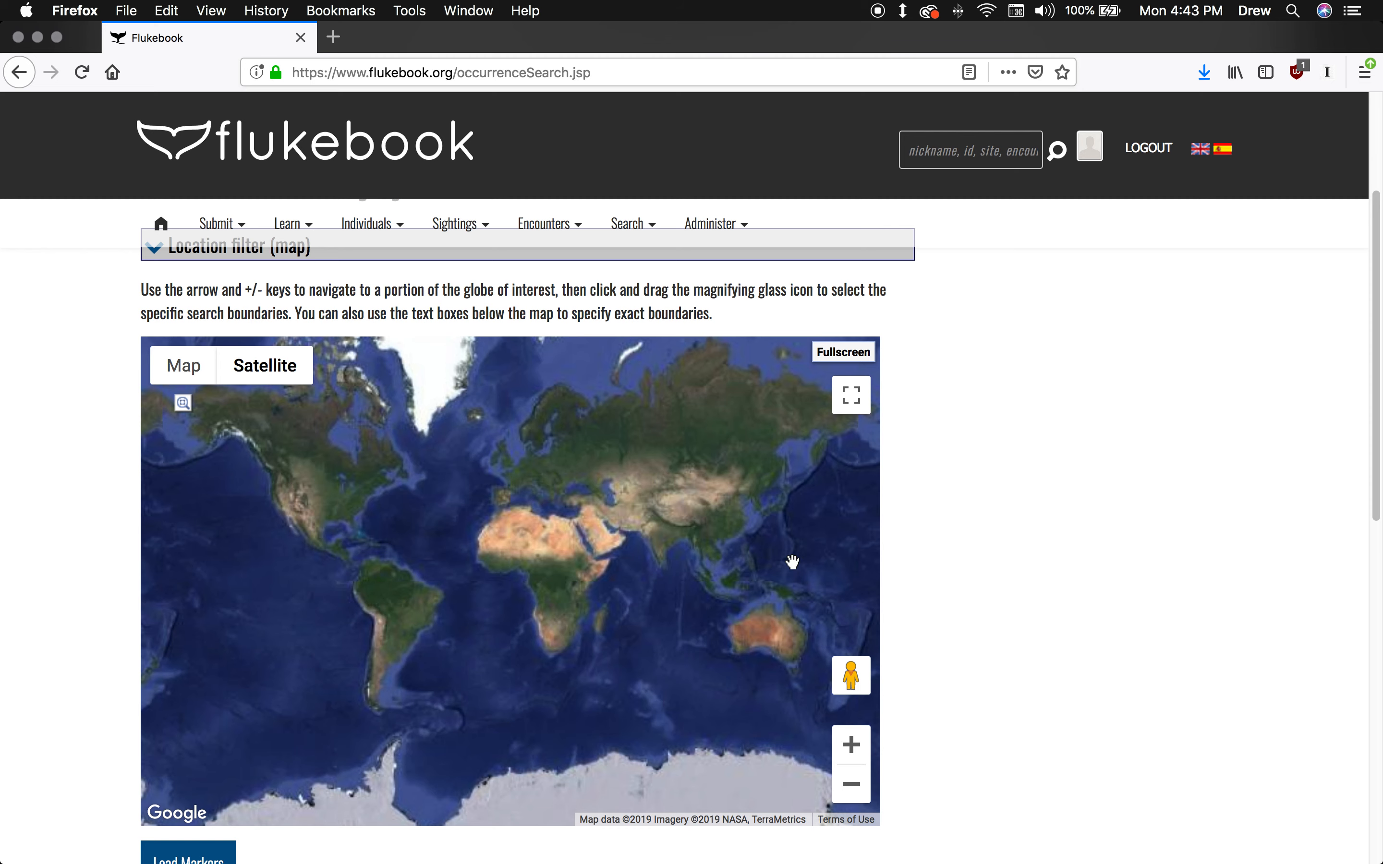
click(850, 744)
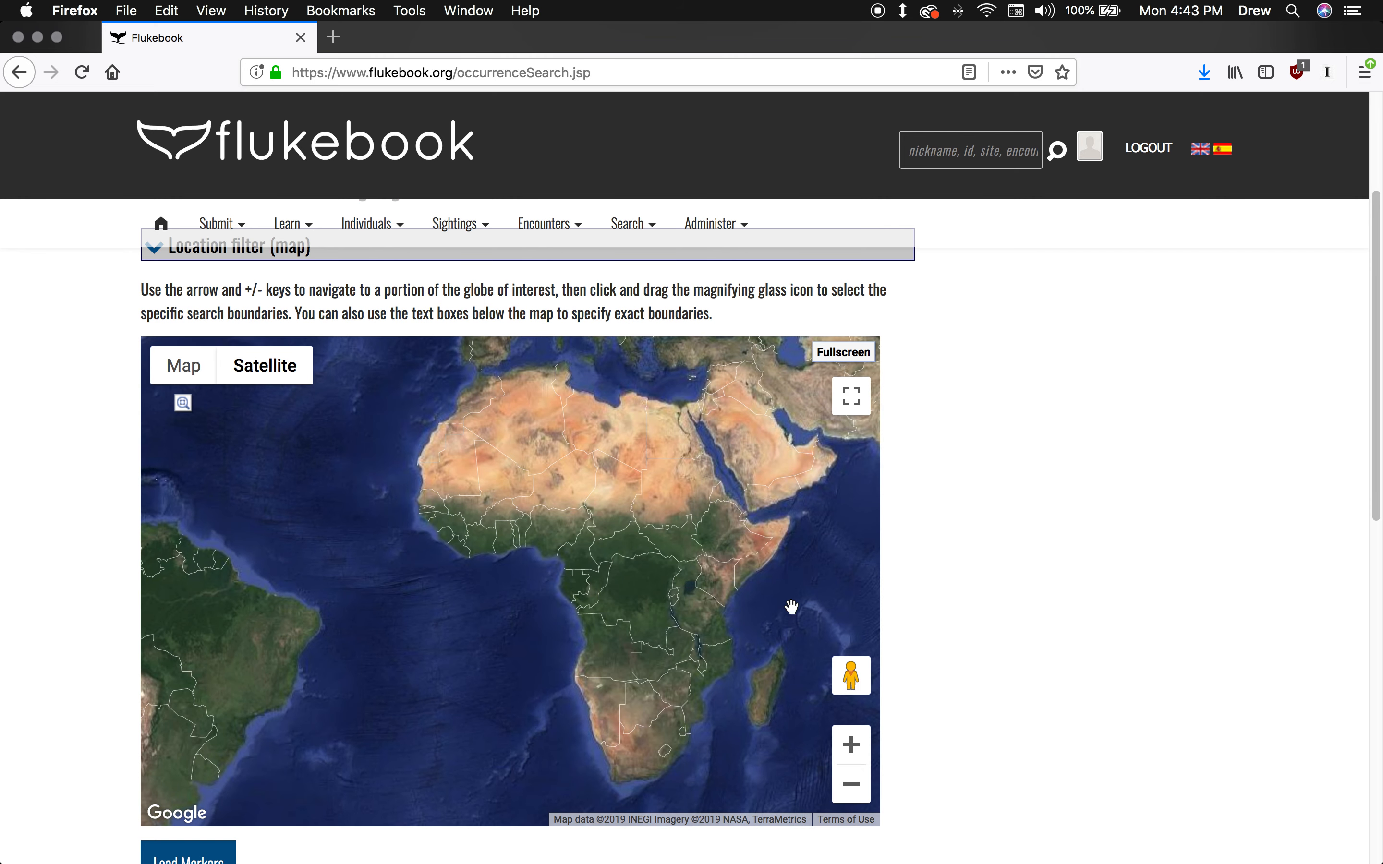
drag(773, 615, 402, 688)
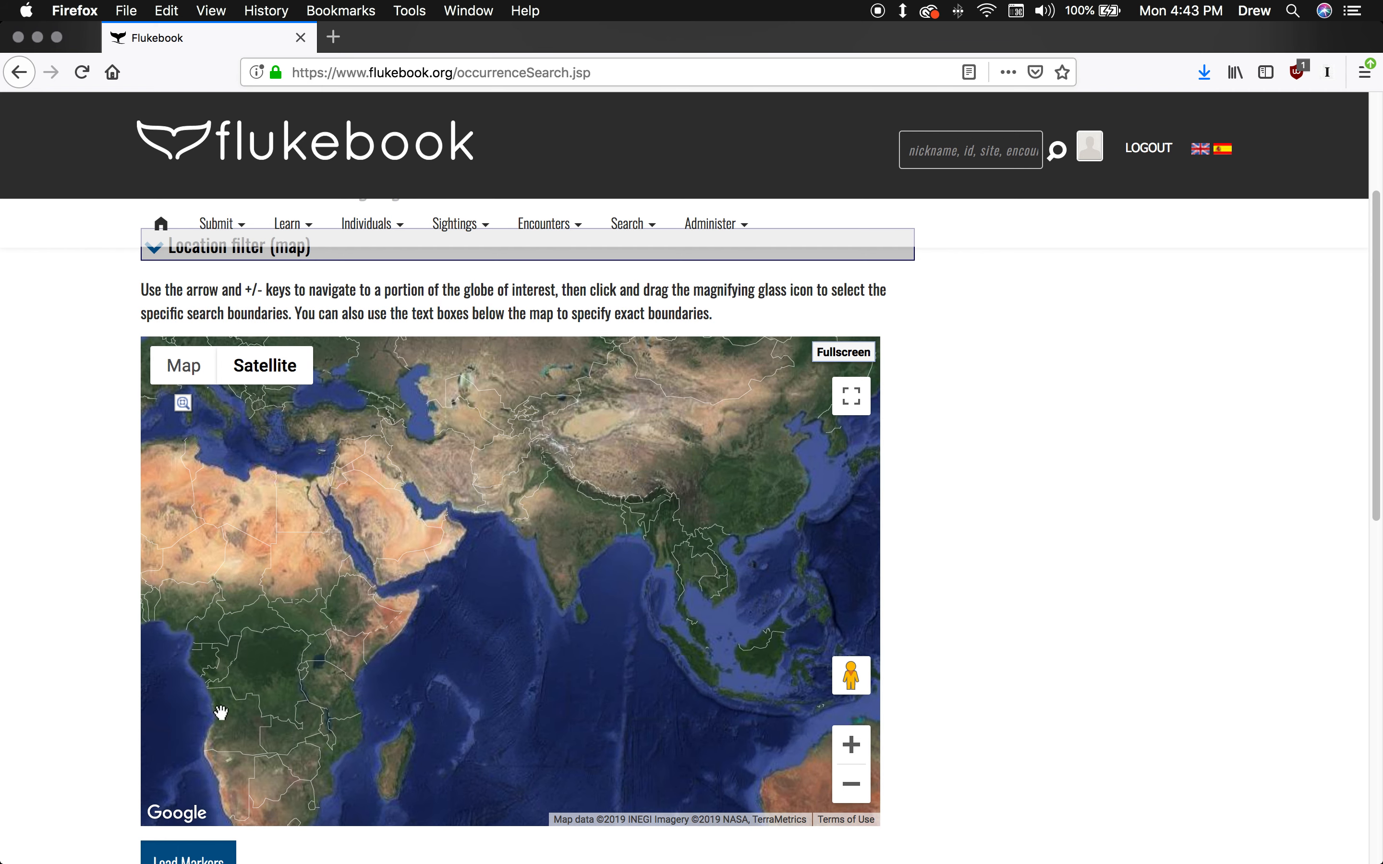
click(183, 403)
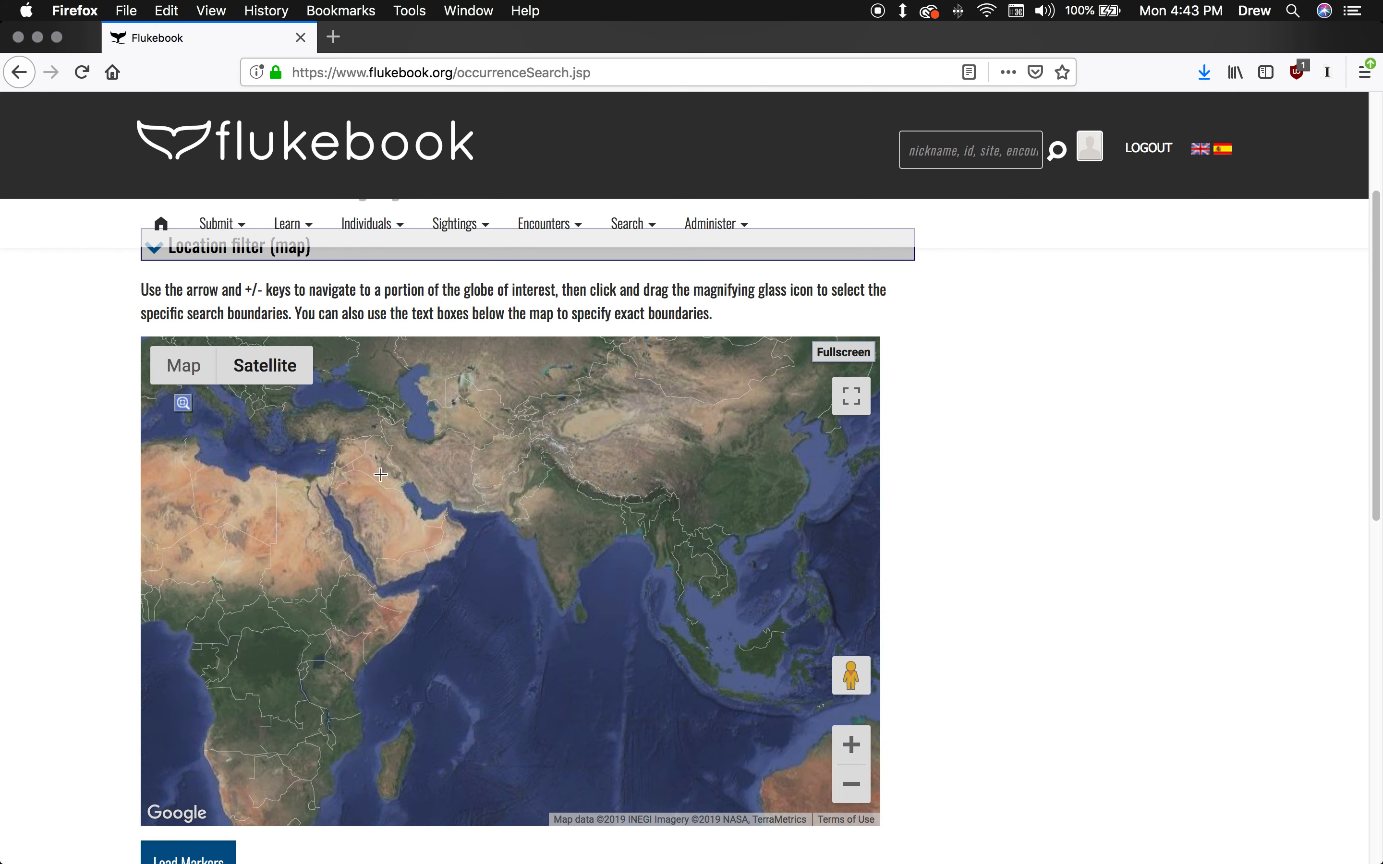
drag(379, 474, 632, 651)
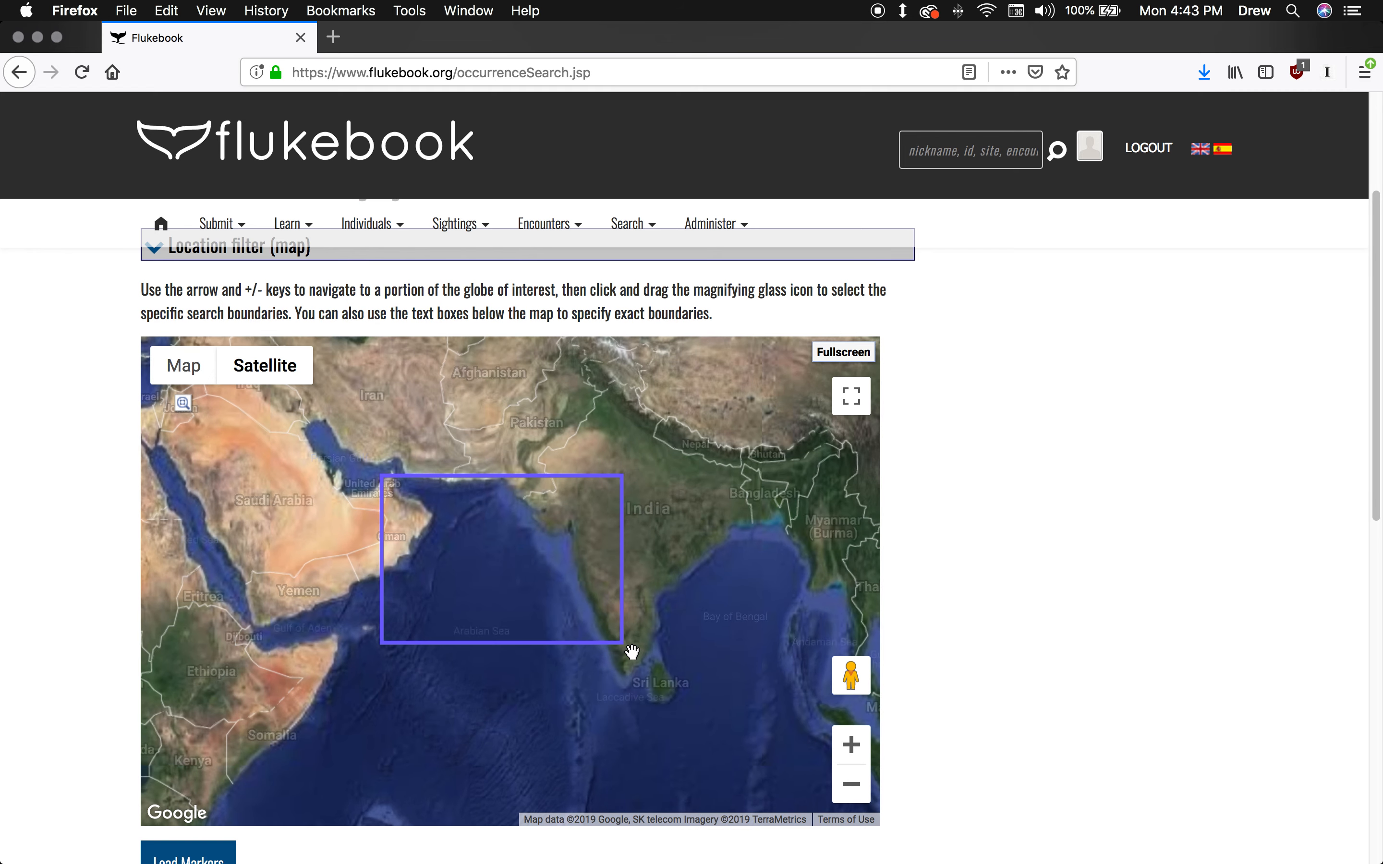
Step: Review the northeast and southwest corner latitude and longitude values of the location filter against the map
scroll(1122, 529, down, 5)
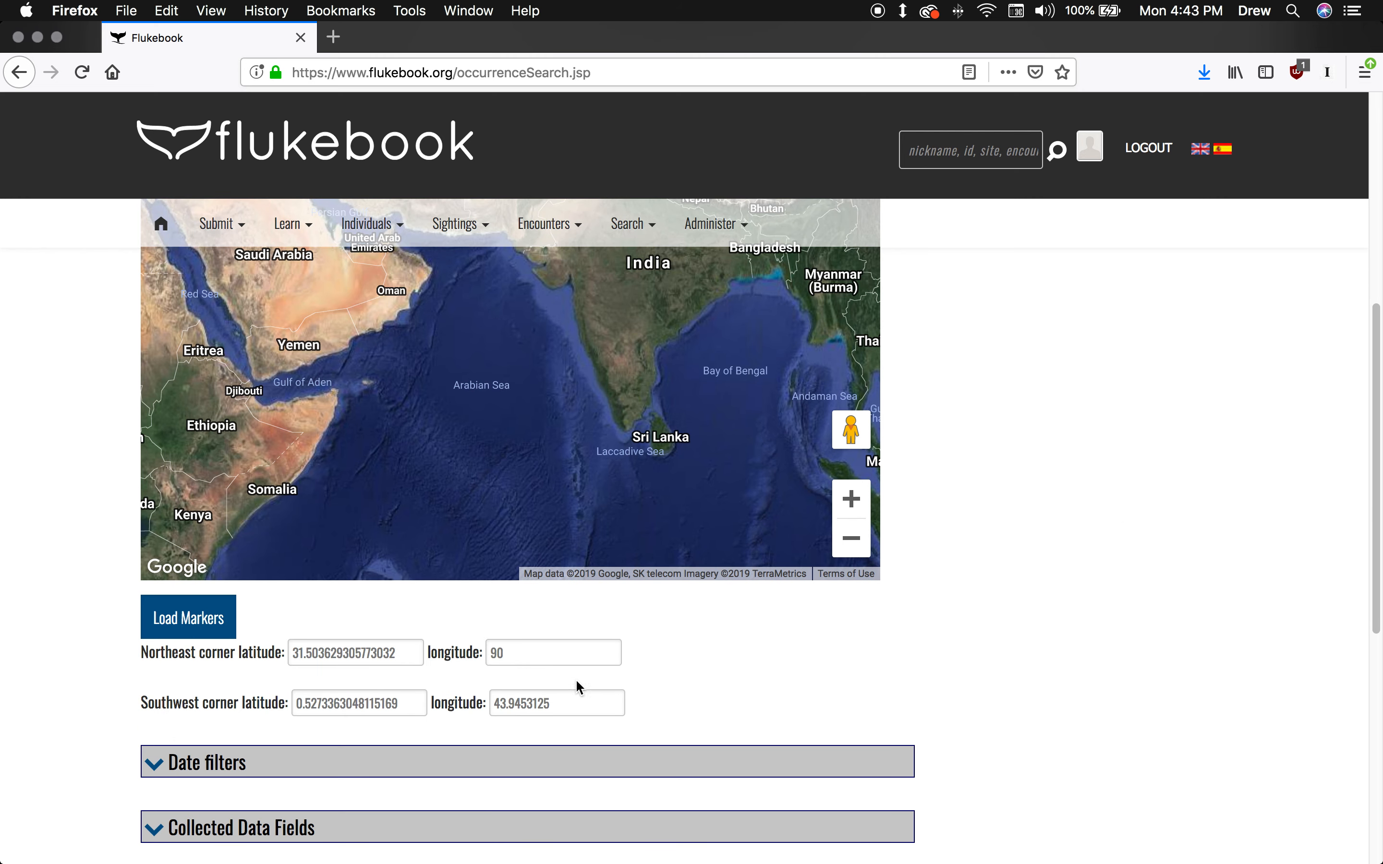
click(548, 652)
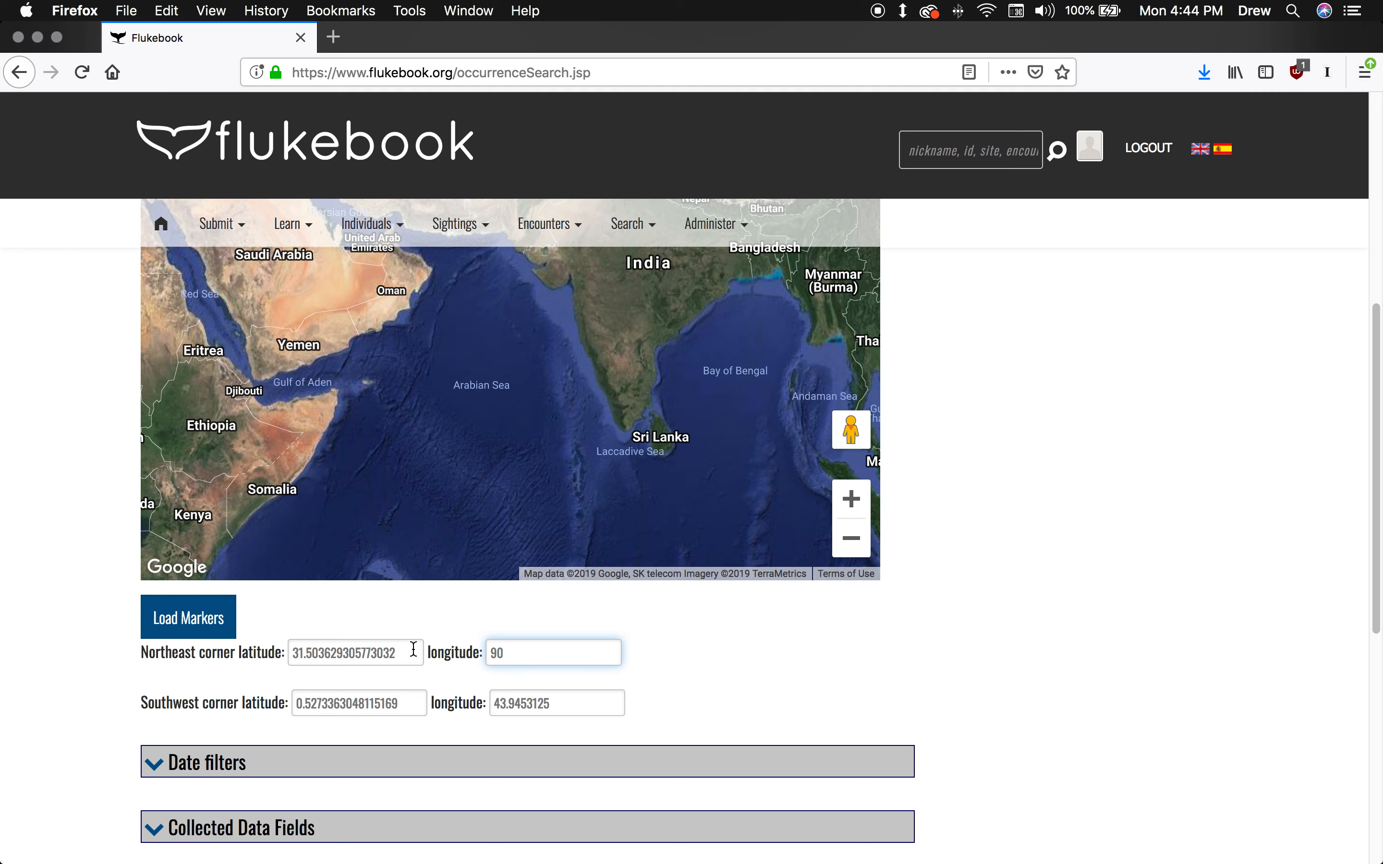
scroll(899, 689, up, 5)
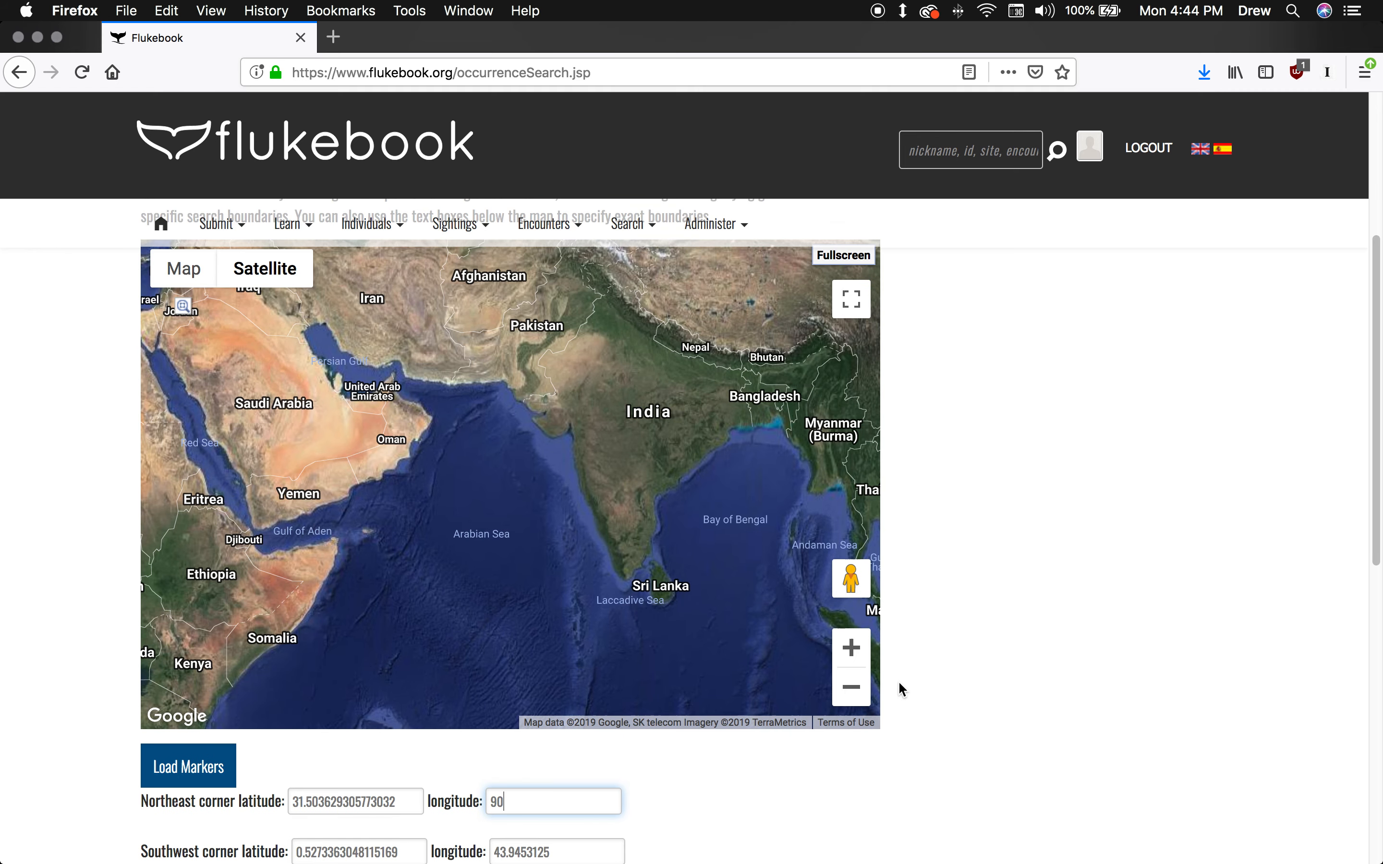
scroll(899, 690, down, 5)
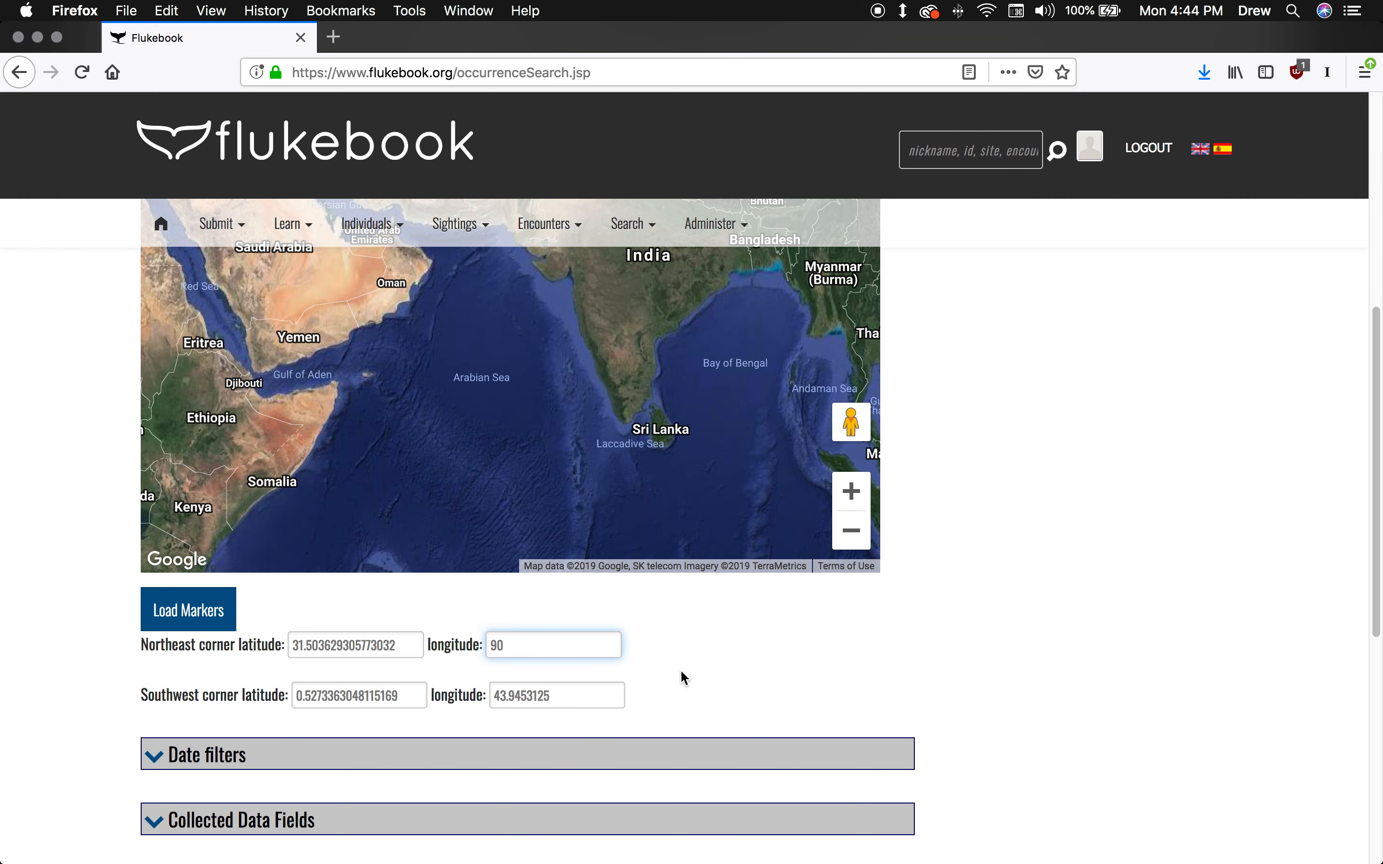
Step: Expand the date filters and look at the calendar for the event start date, leaving the range empty
scroll(1244, 643, down, 5)
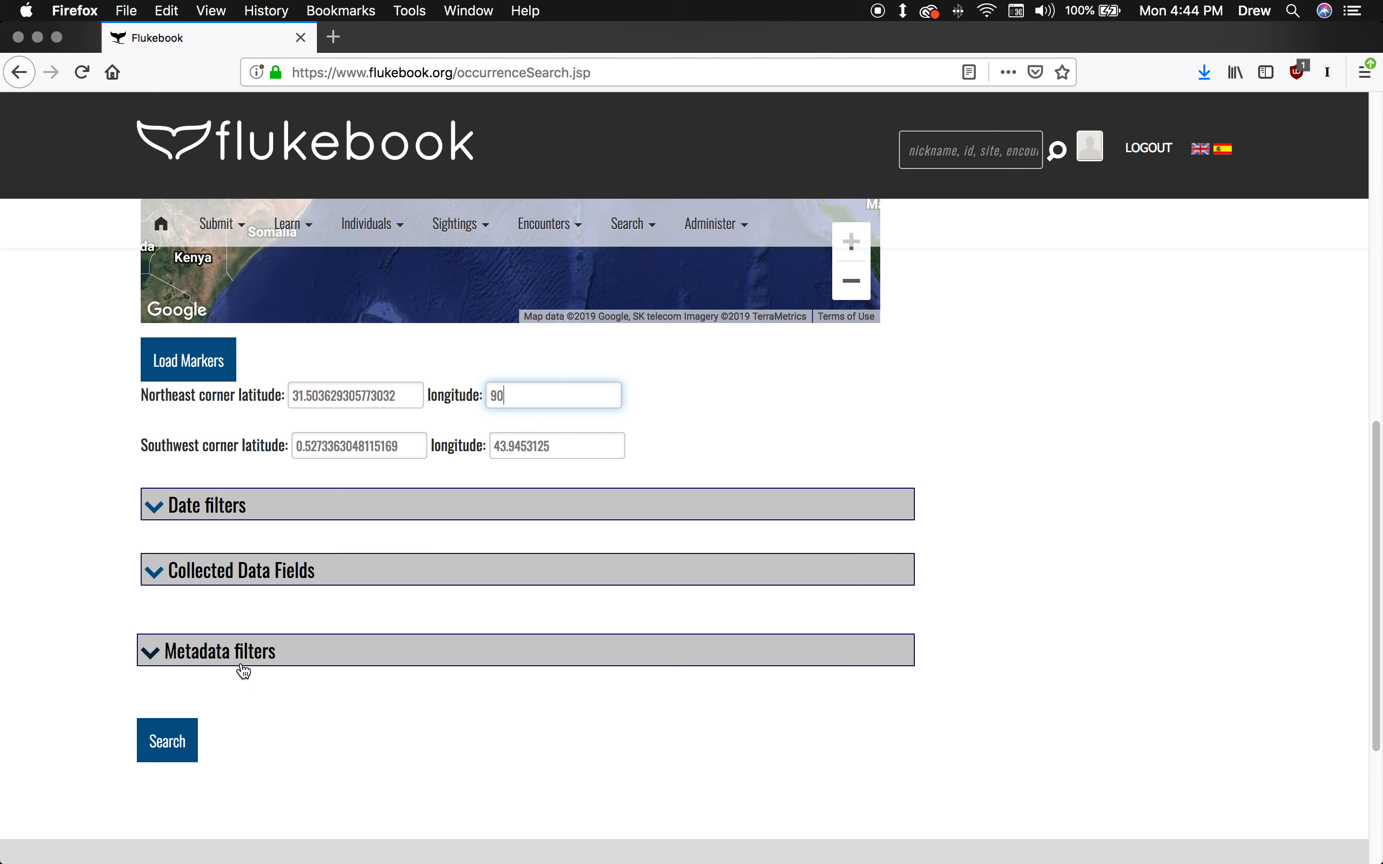
click(208, 507)
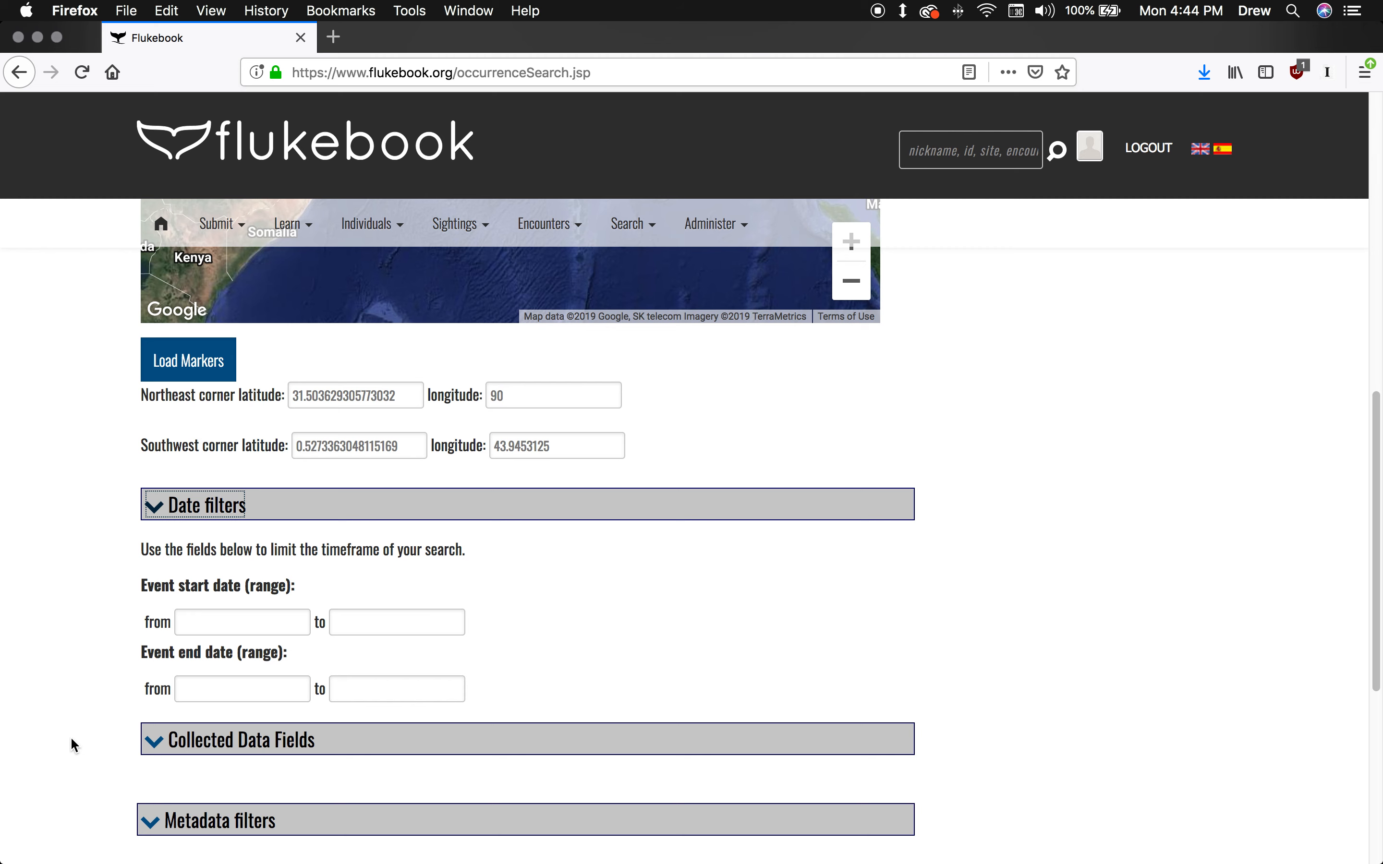
click(236, 618)
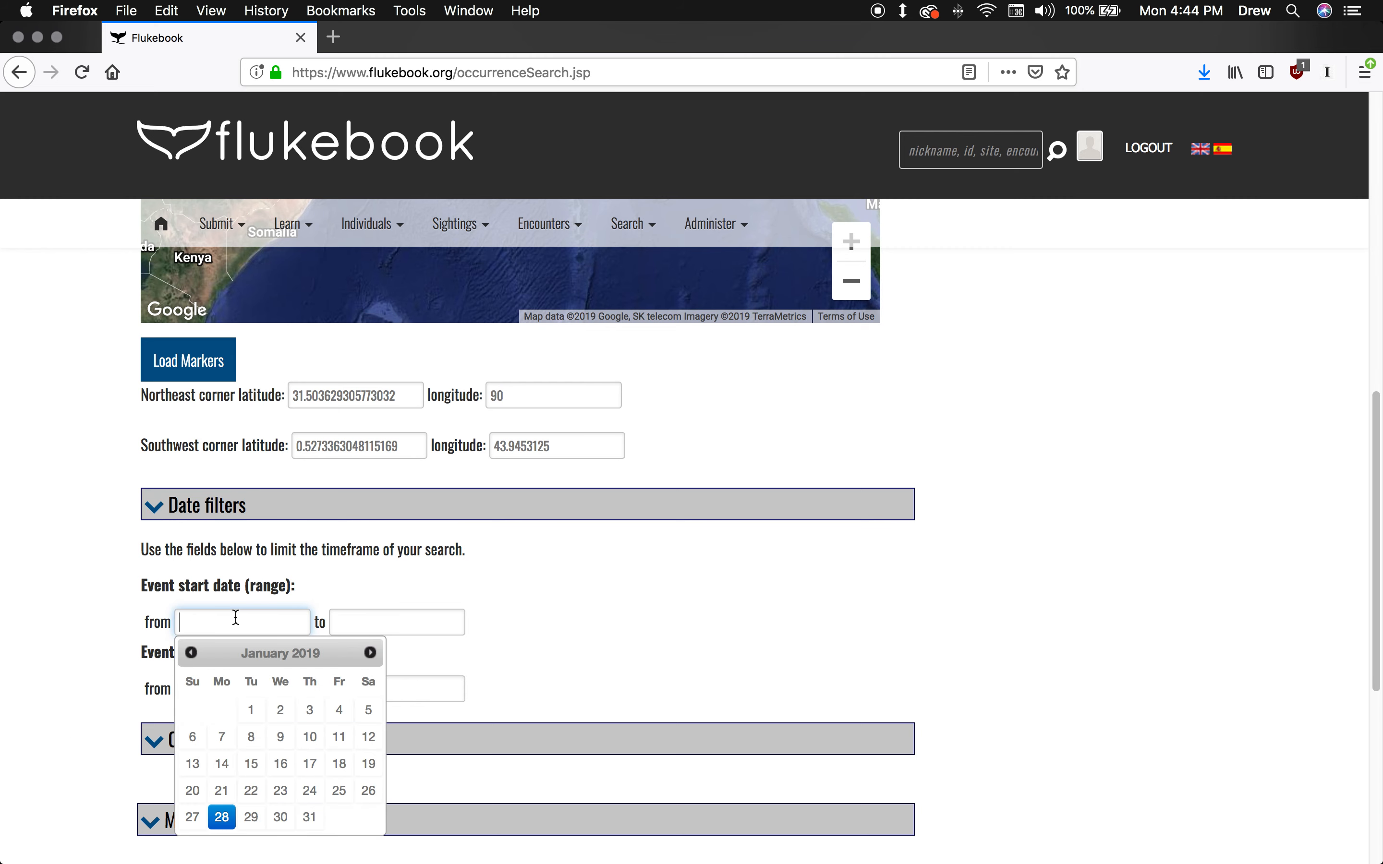
click(657, 535)
Step: Expand the collected data fields and look through the Group Behavior and Group Composition options without choosing any
scroll(656, 531, down, 5)
click(238, 557)
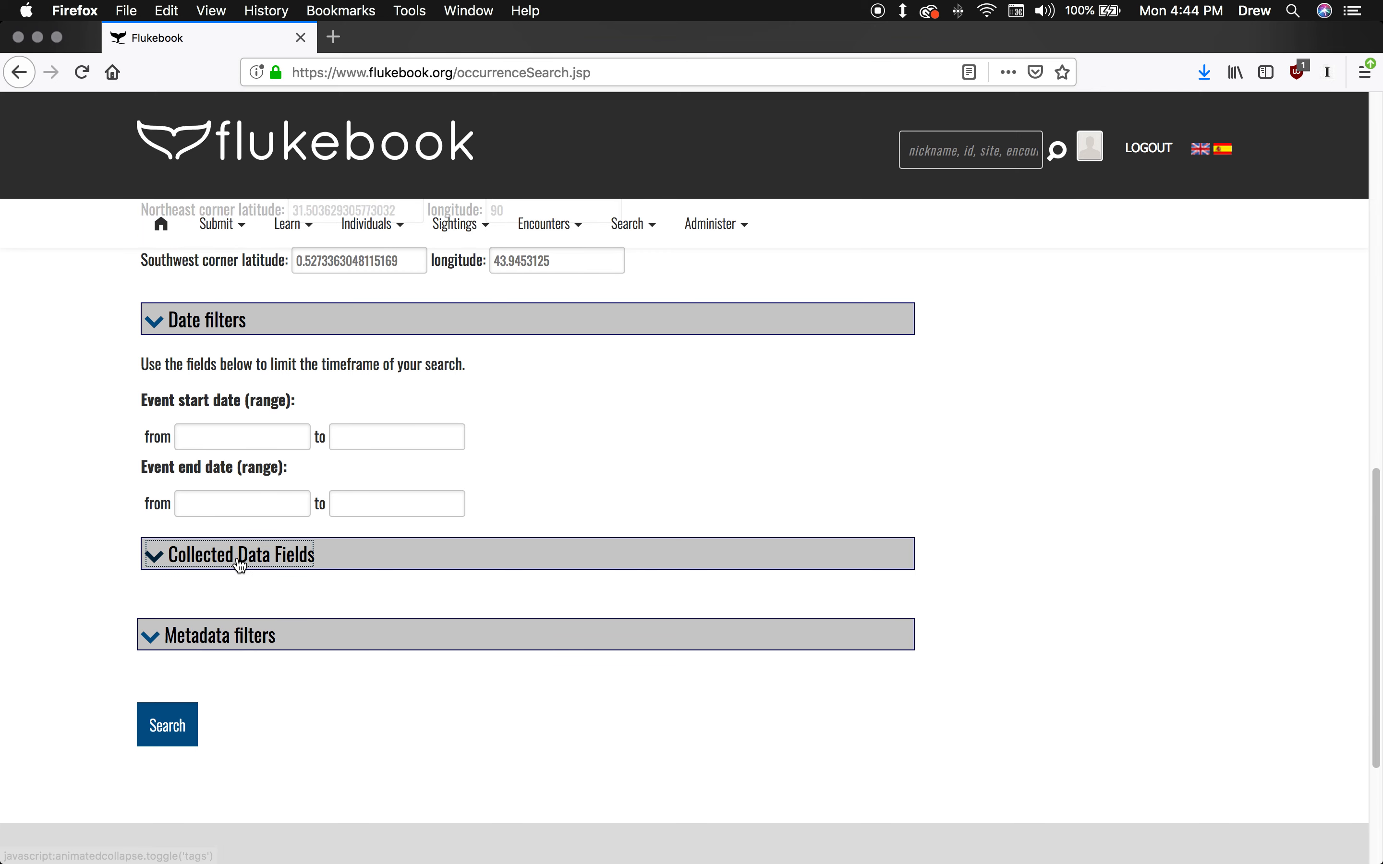
scroll(239, 566, down, 3)
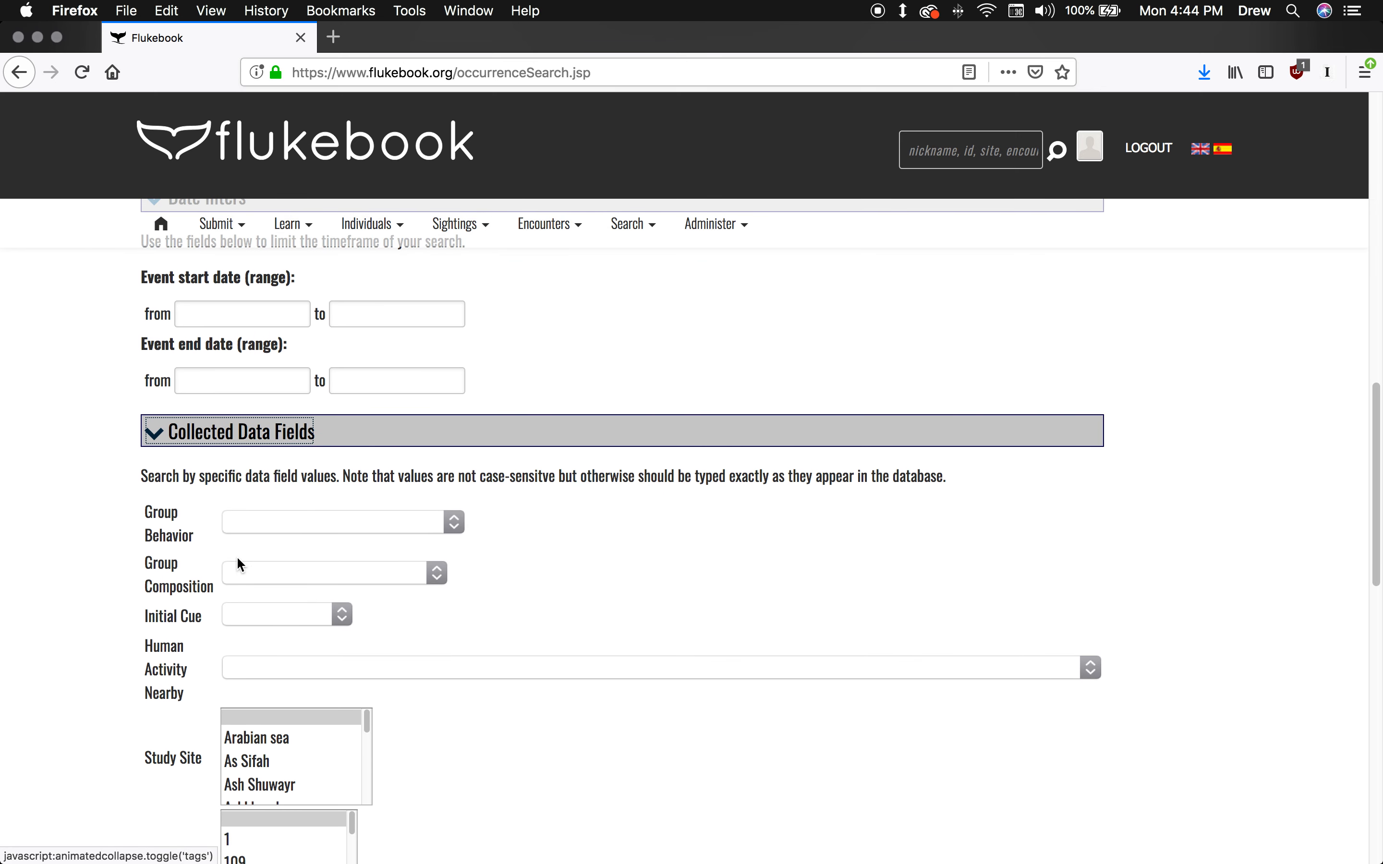
click(245, 526)
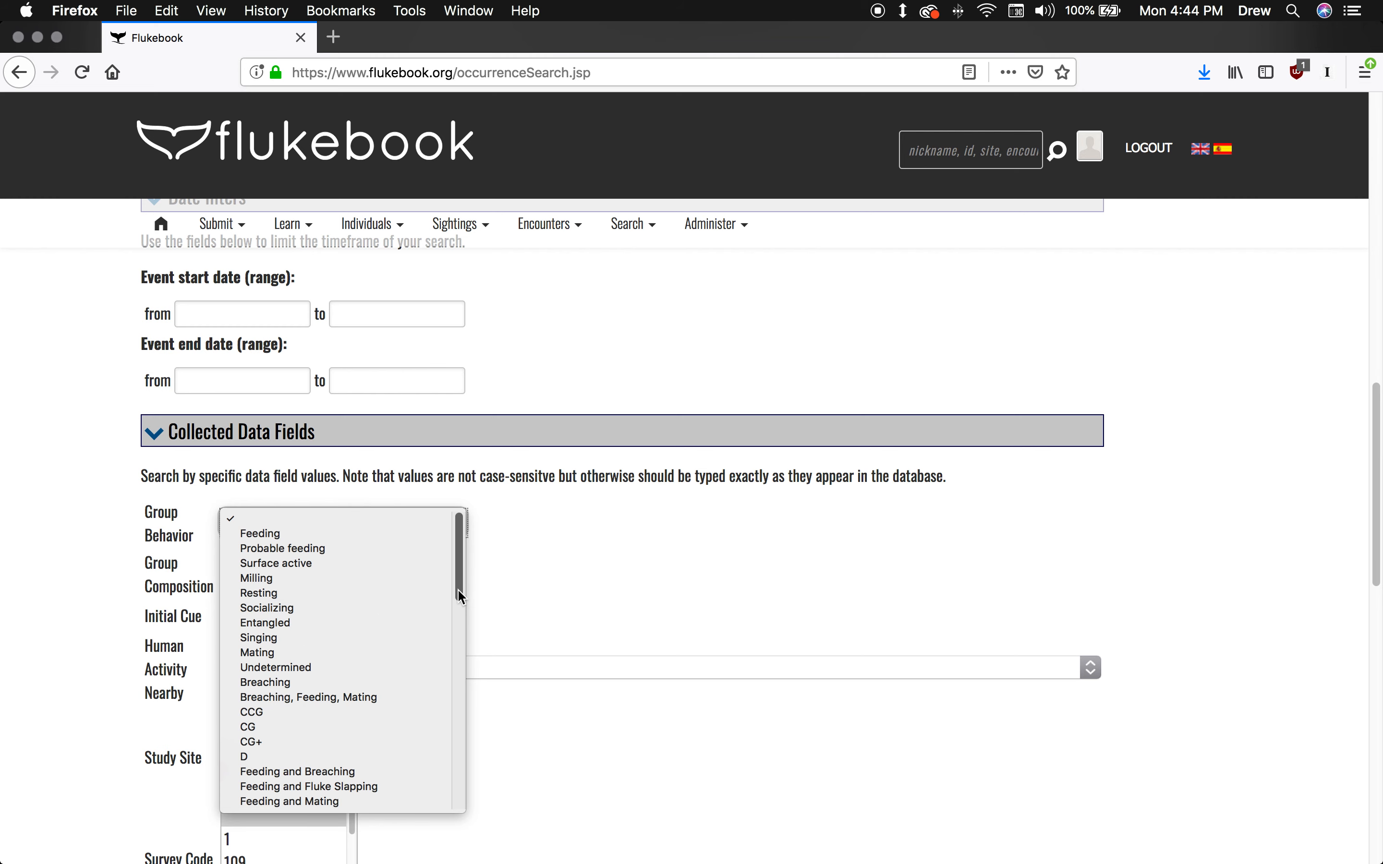
click(581, 591)
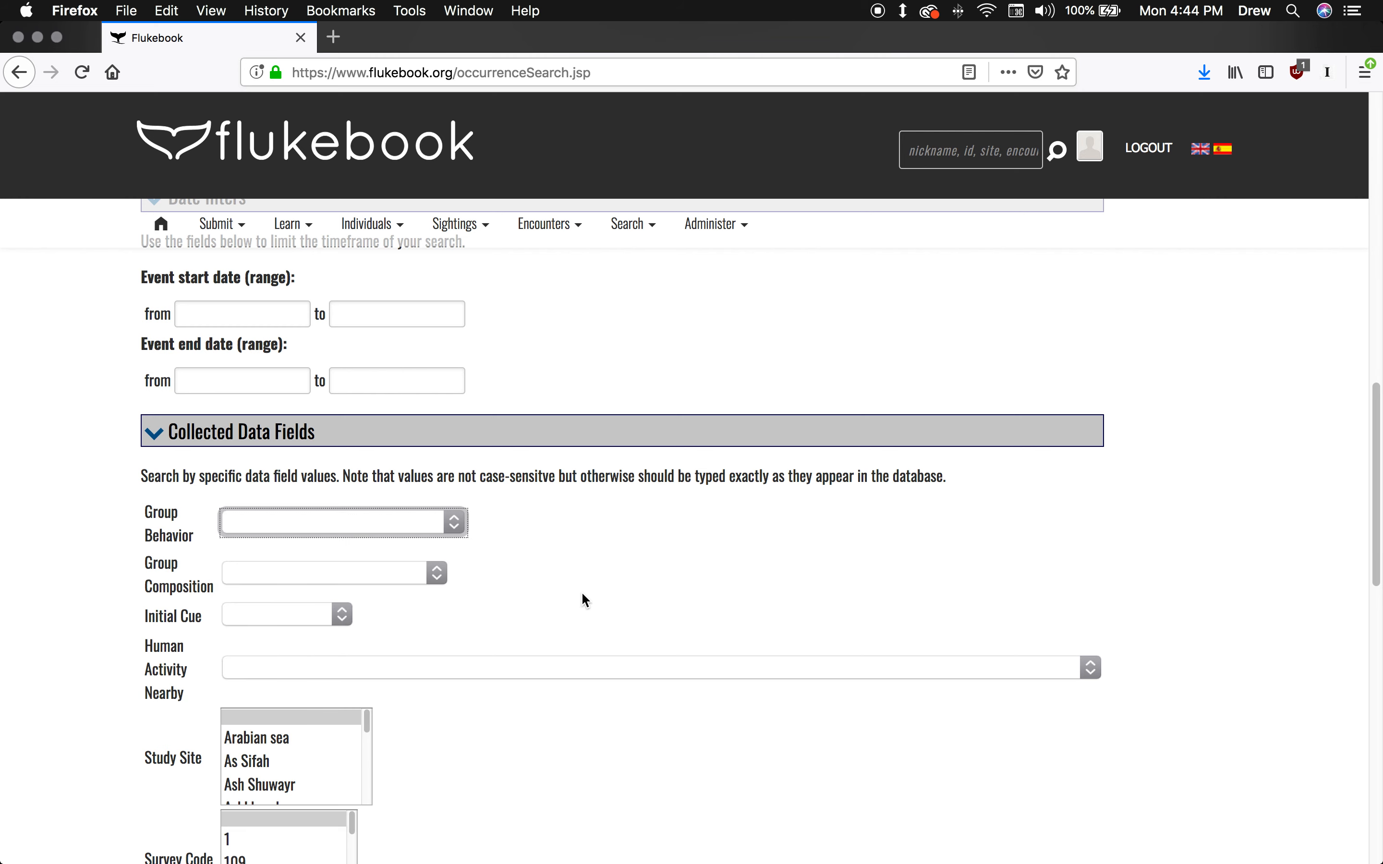
click(394, 574)
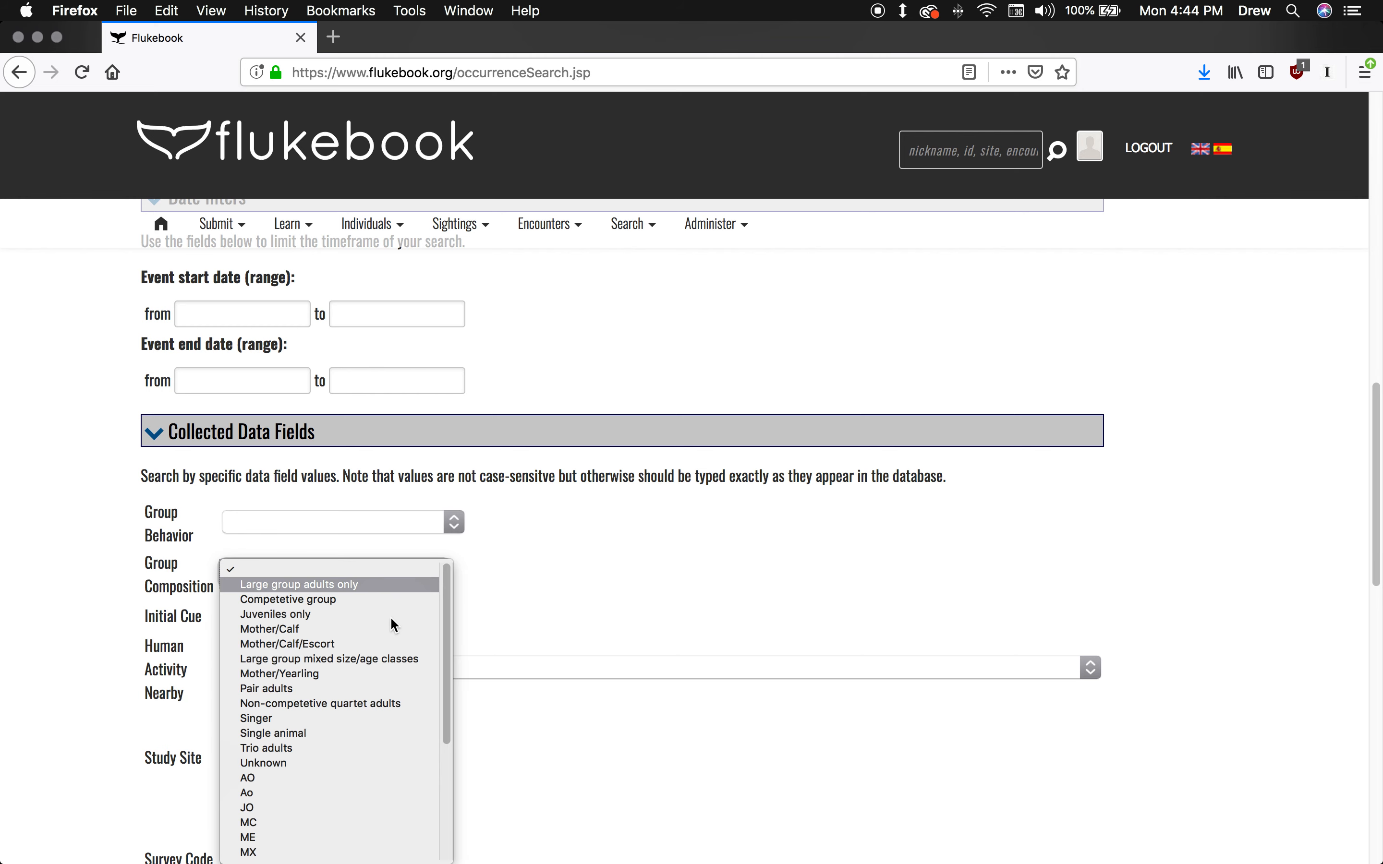
click(580, 641)
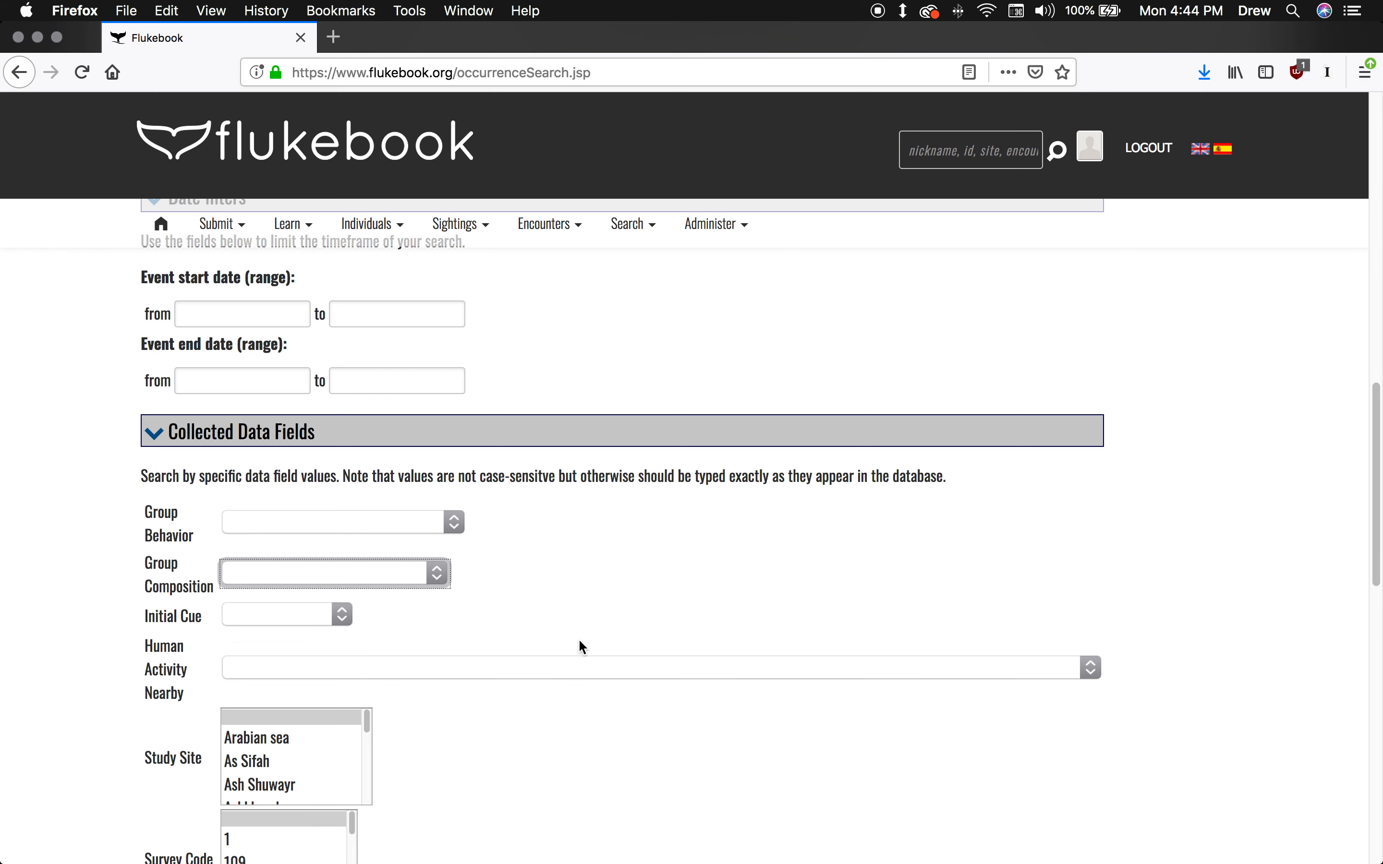
Step: Examine the remaining collected data fields, from Initial Cue and Study Site through Participating Species to occurrence ID
scroll(580, 644, down, 3)
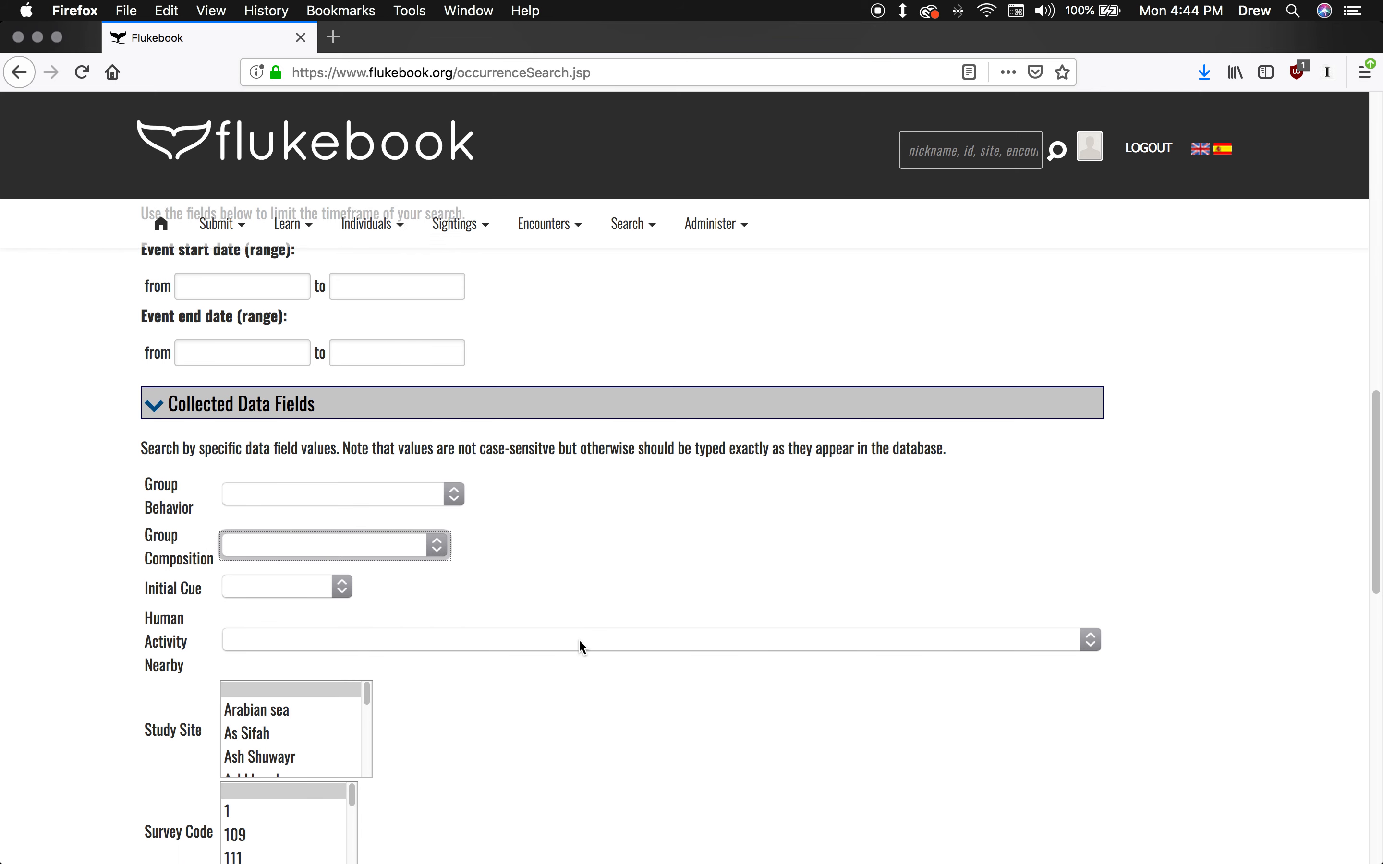
scroll(578, 639, down, 3)
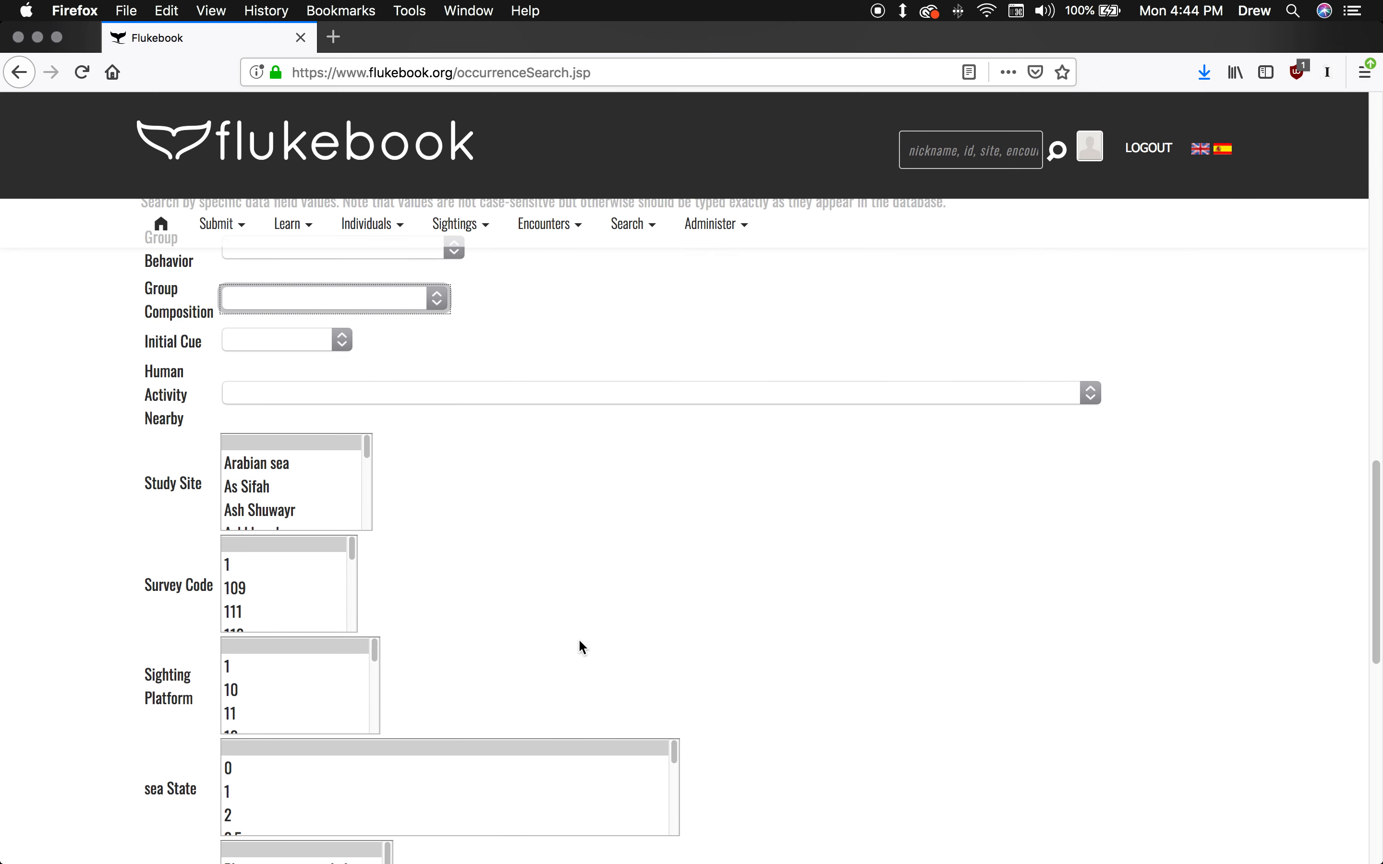
scroll(903, 740, down, 1)
scroll(903, 741, down, 3)
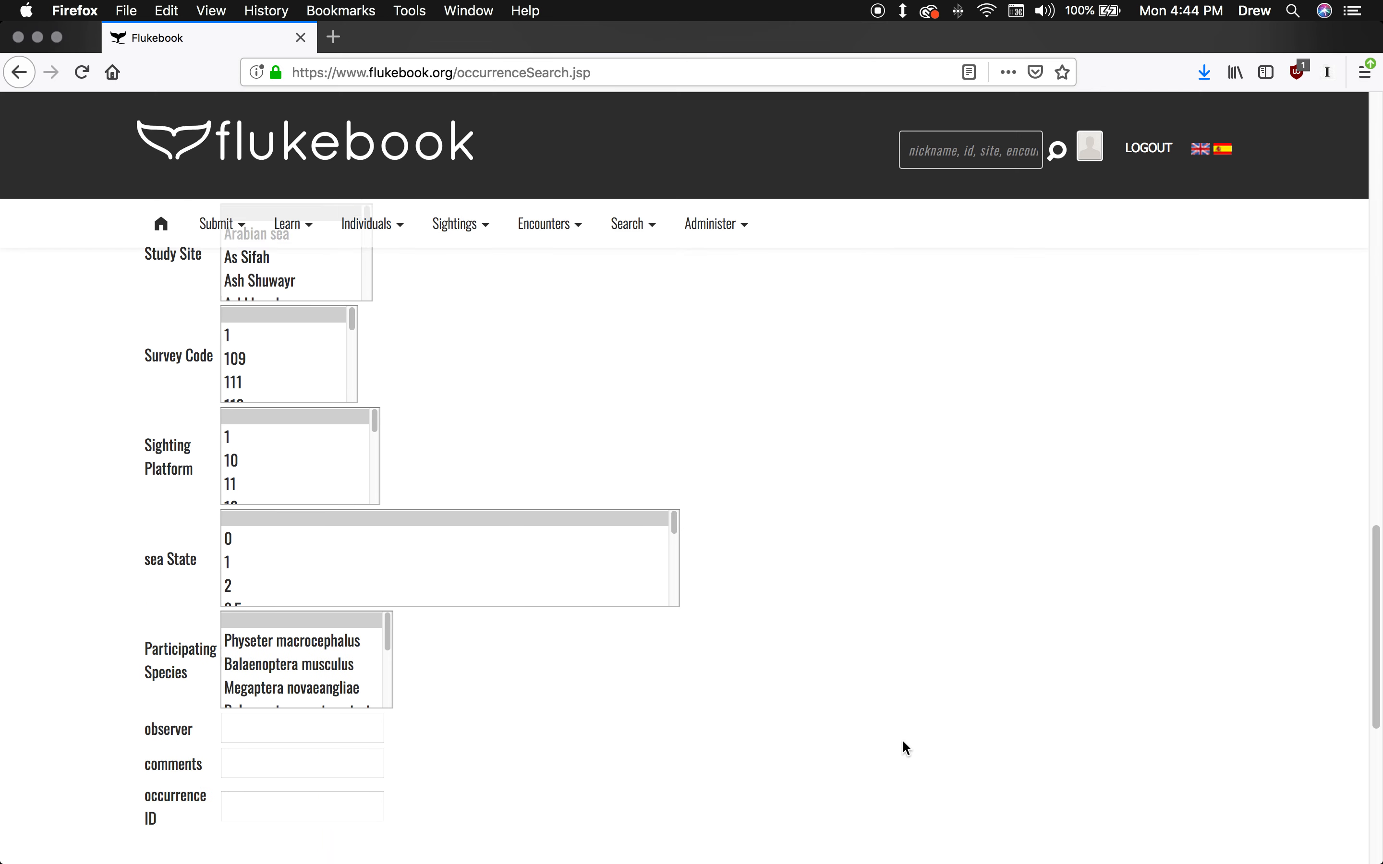
scroll(830, 703, down, 1)
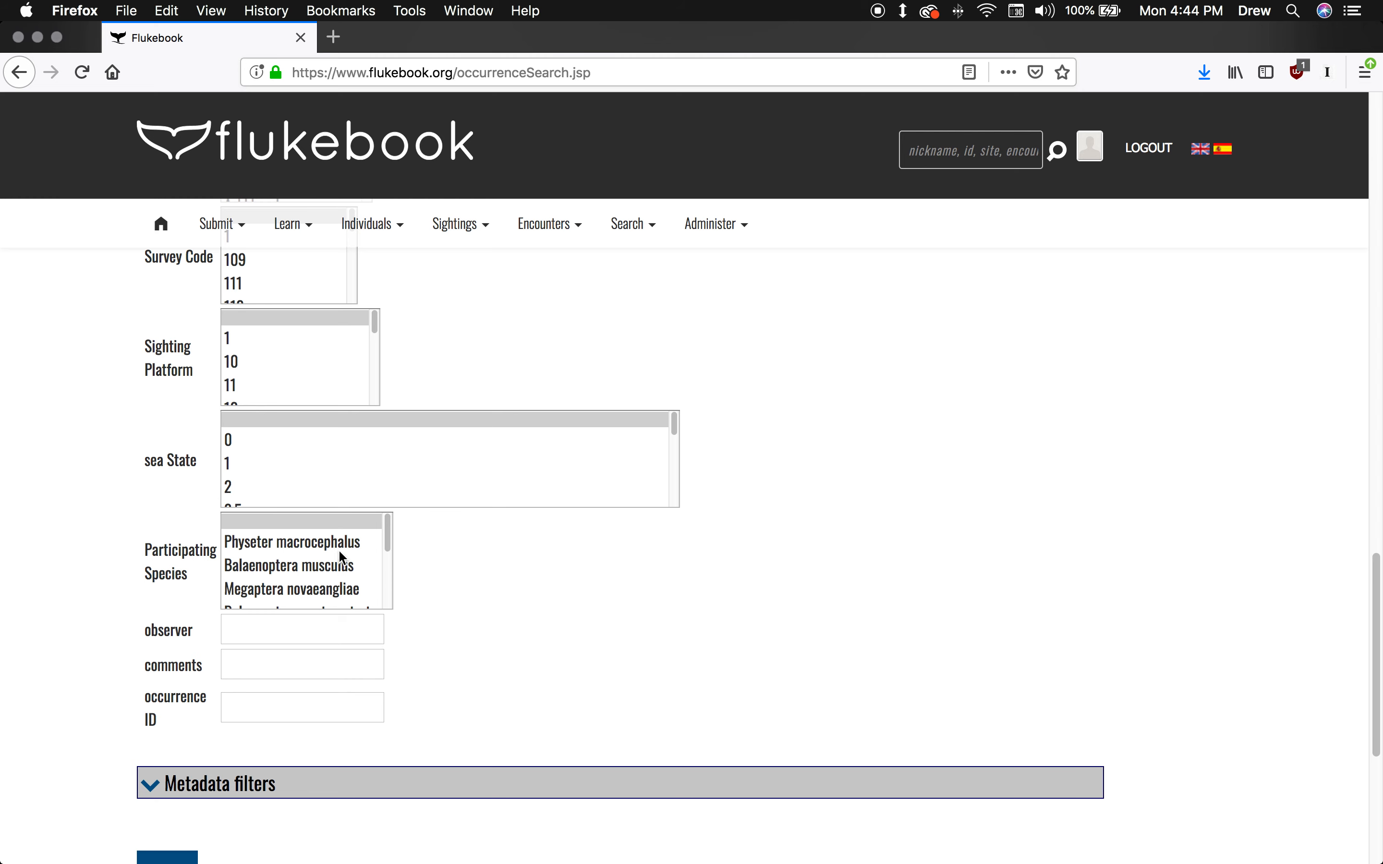
scroll(752, 787, down, 5)
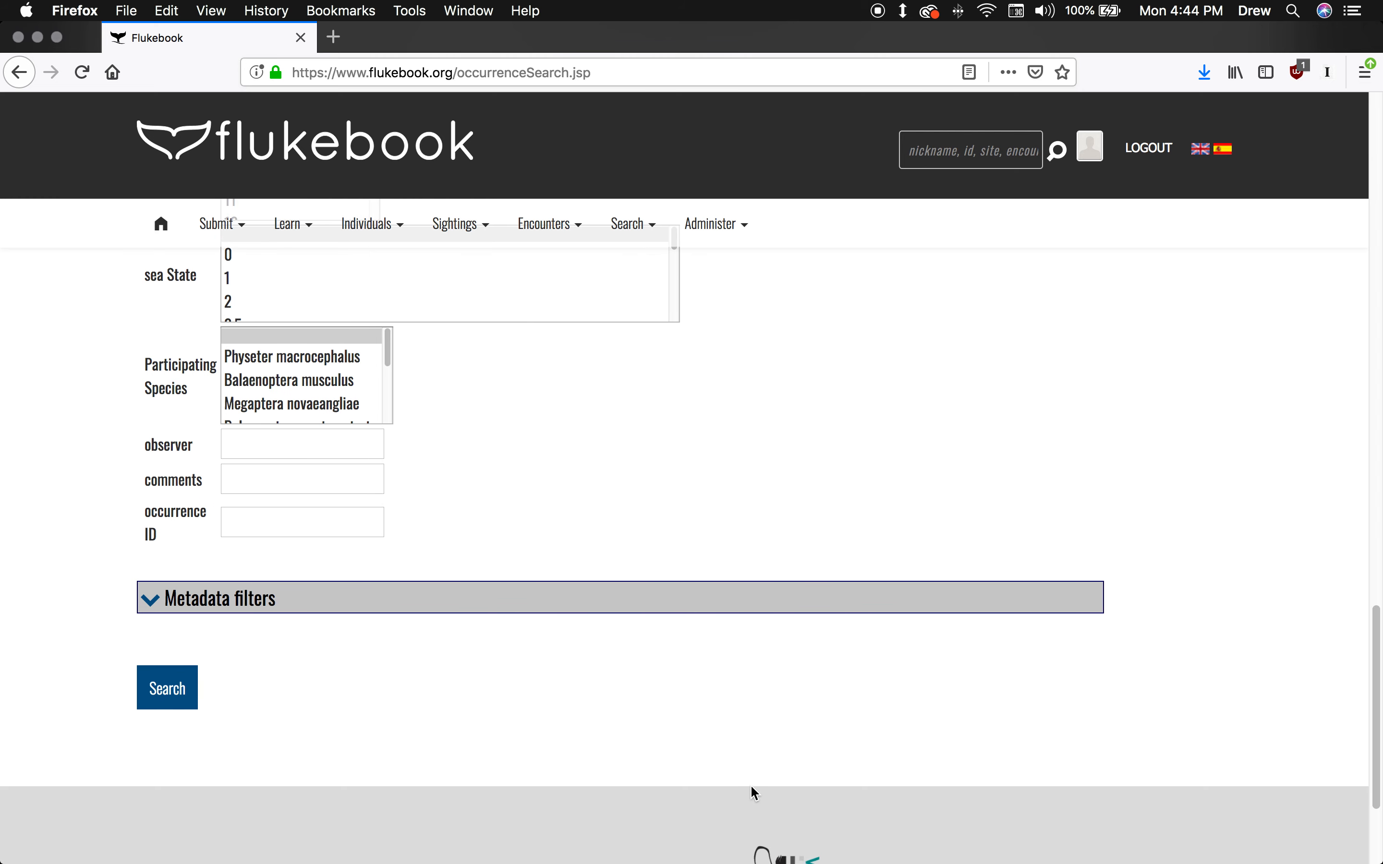
scroll(1018, 571, up, 15)
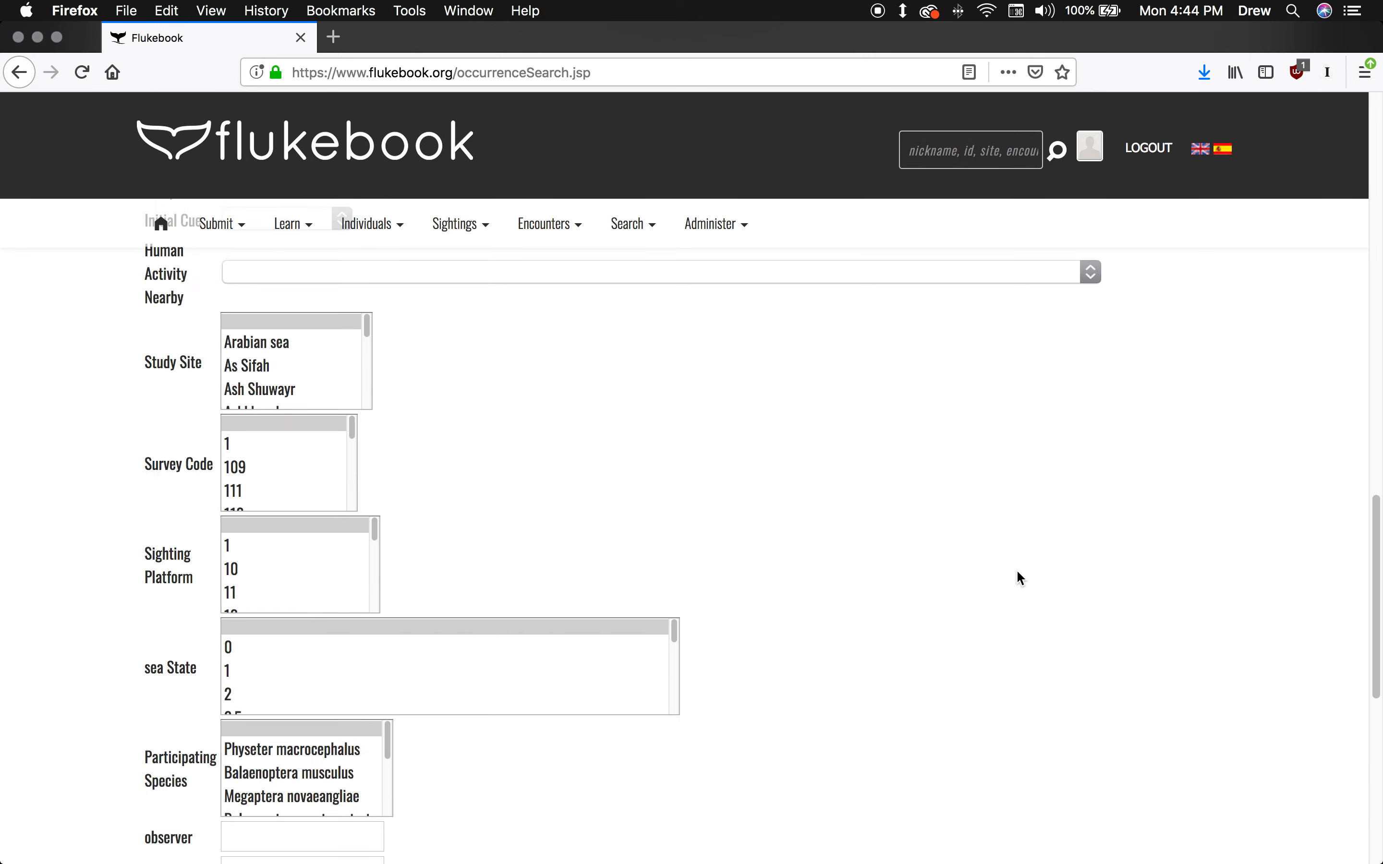
scroll(1018, 577, down, 15)
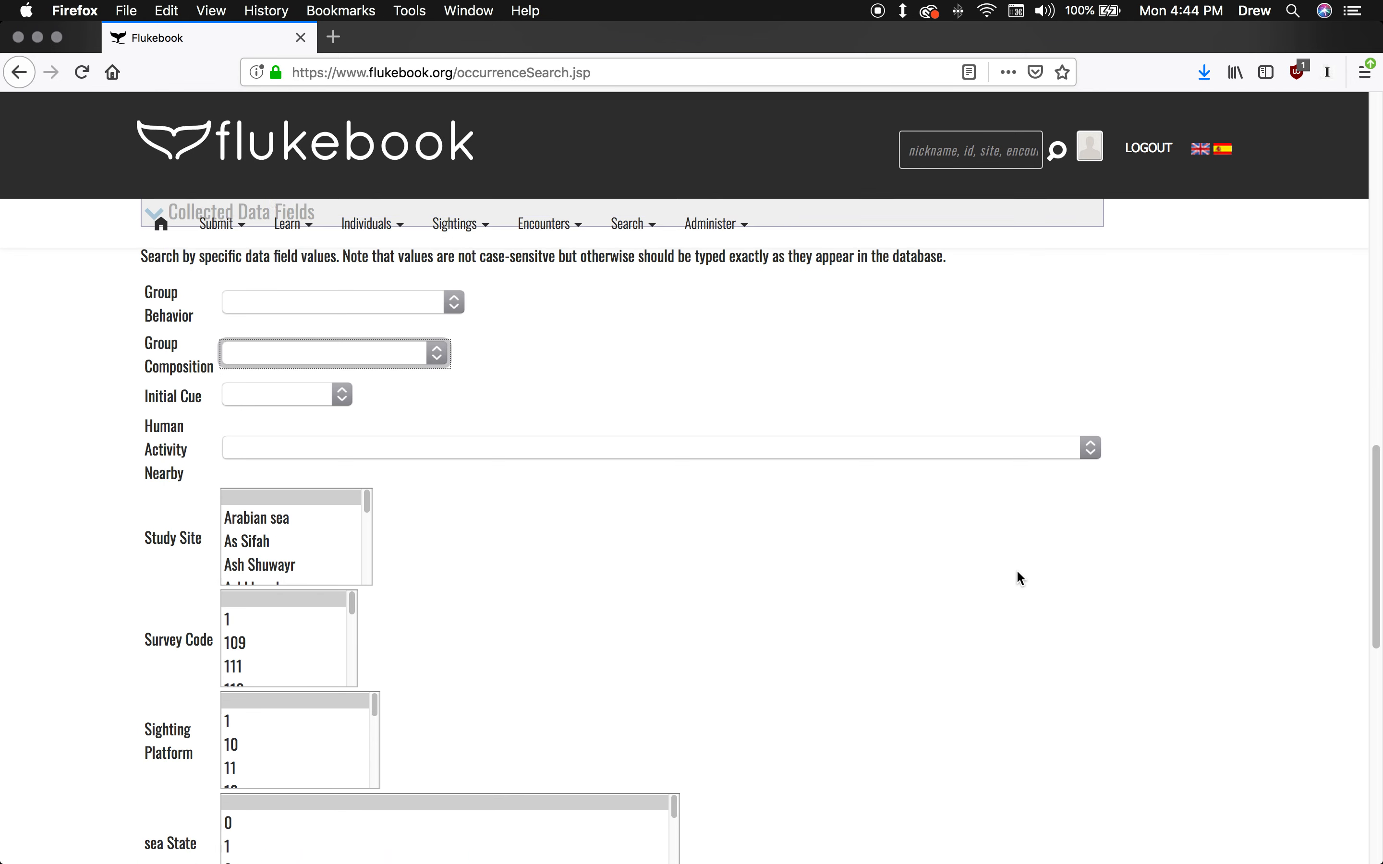
Step: Run the sighting search with the map boundaries and review the results table and query details
click(190, 719)
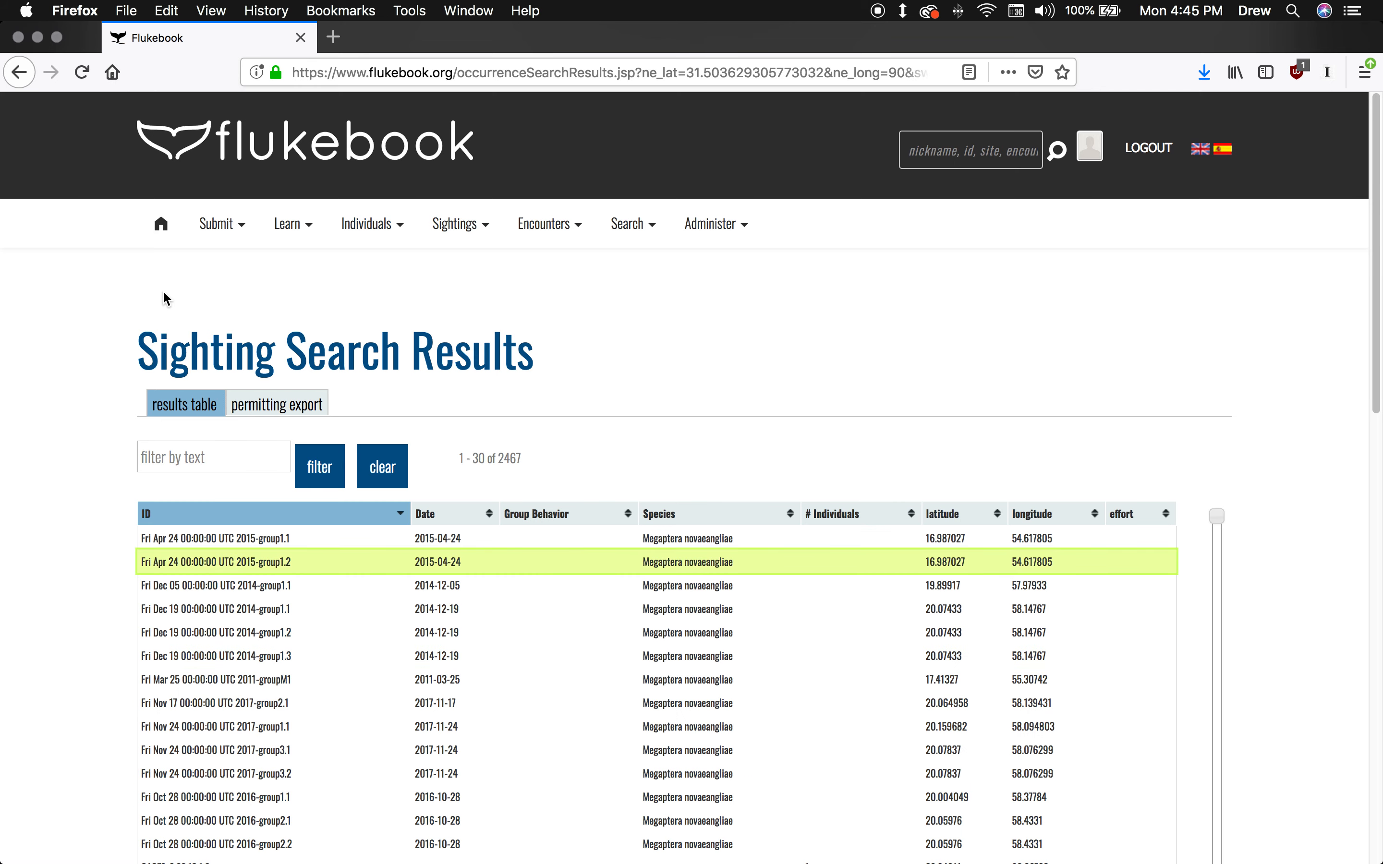
scroll(70, 492, down, 3)
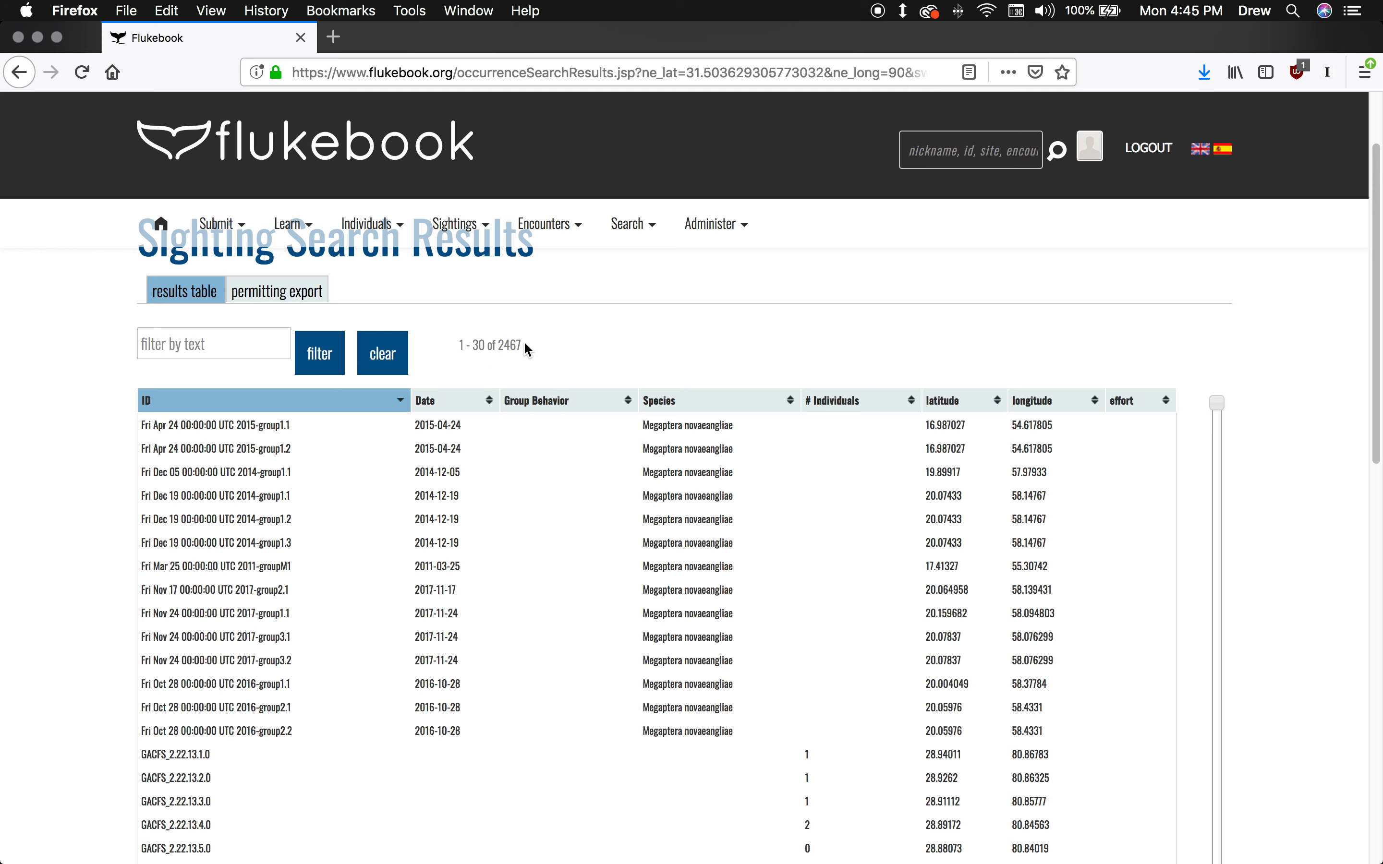
scroll(1253, 627, down, 6)
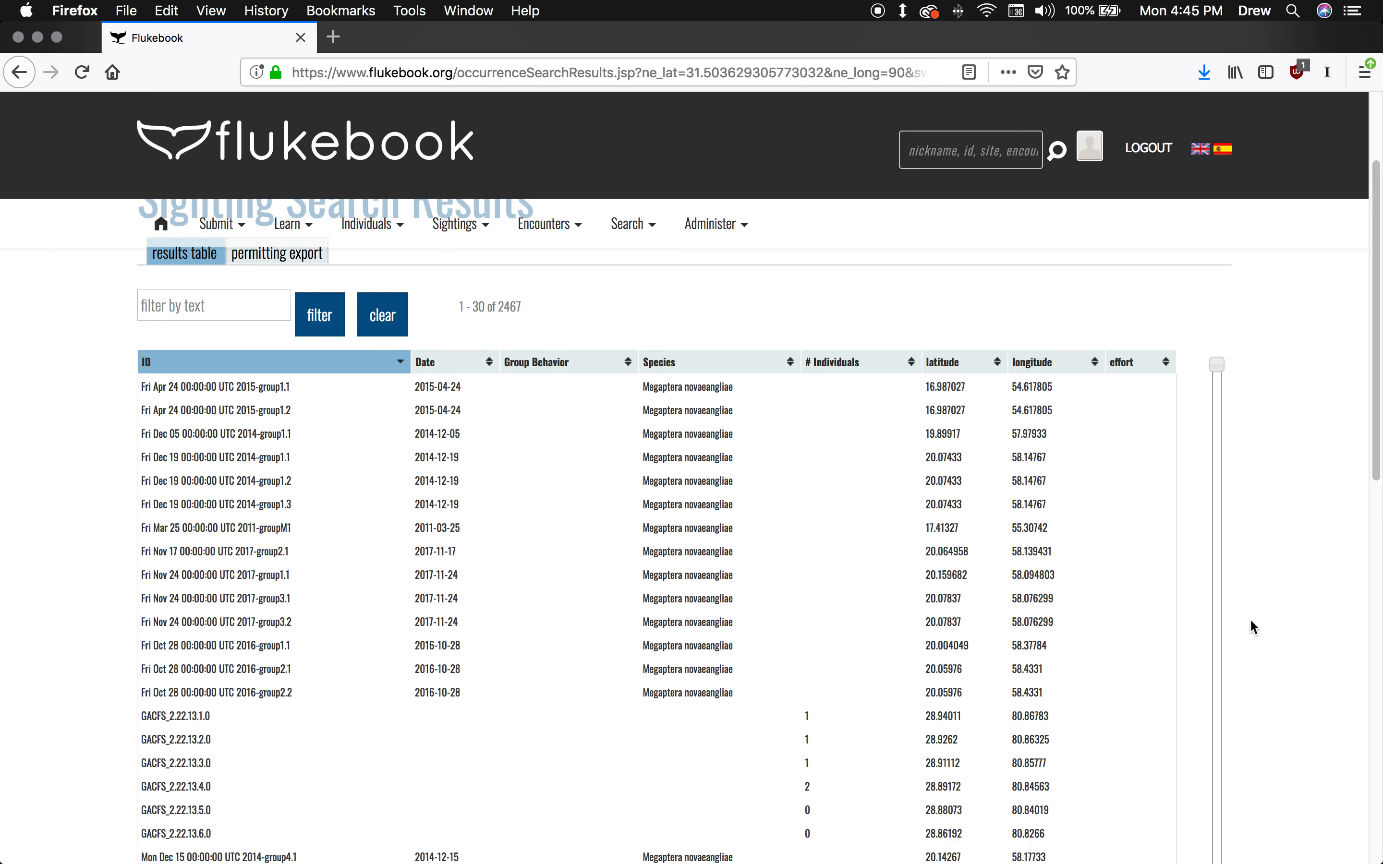
scroll(1250, 621, down, 5)
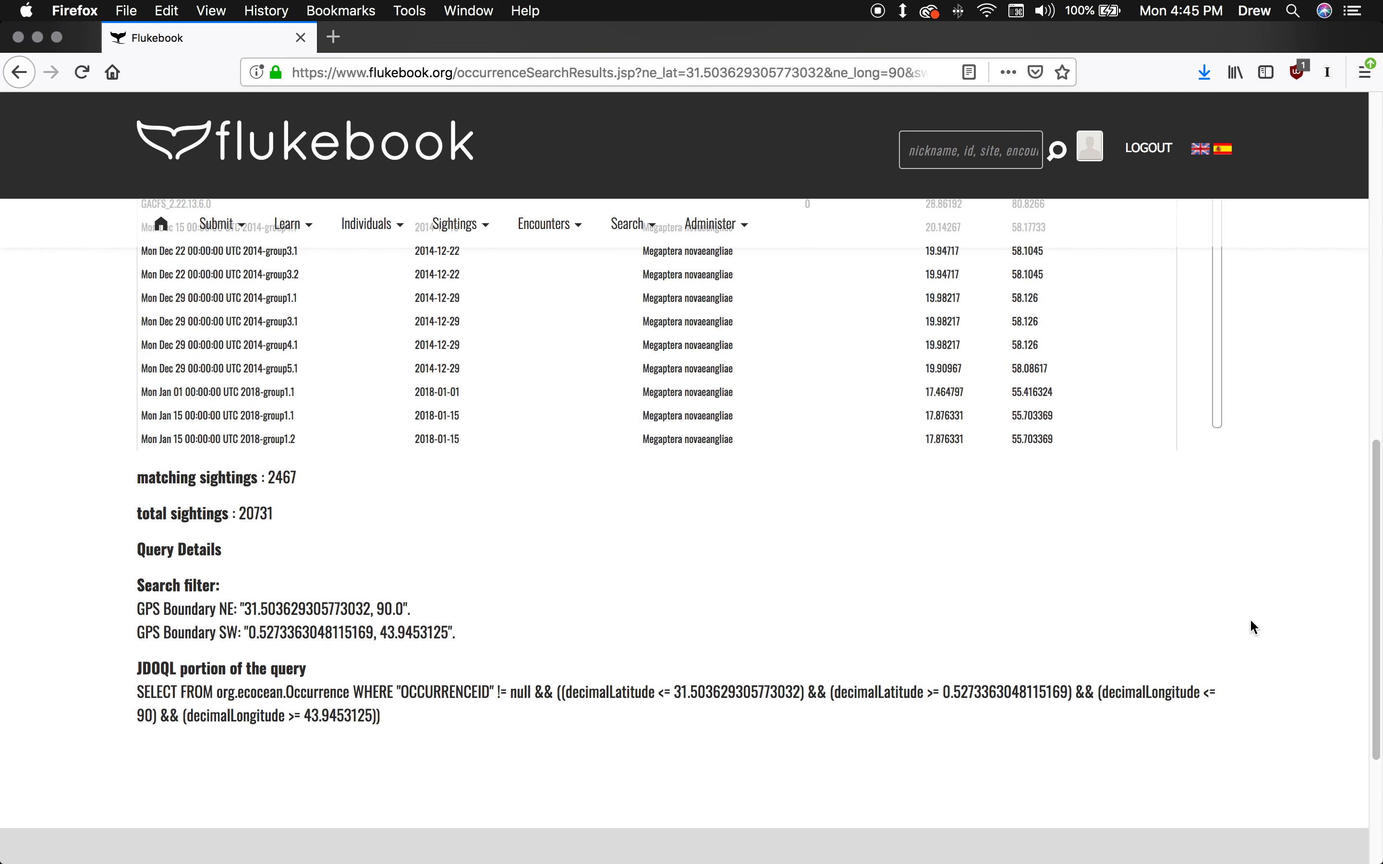
scroll(1249, 618, up, 3)
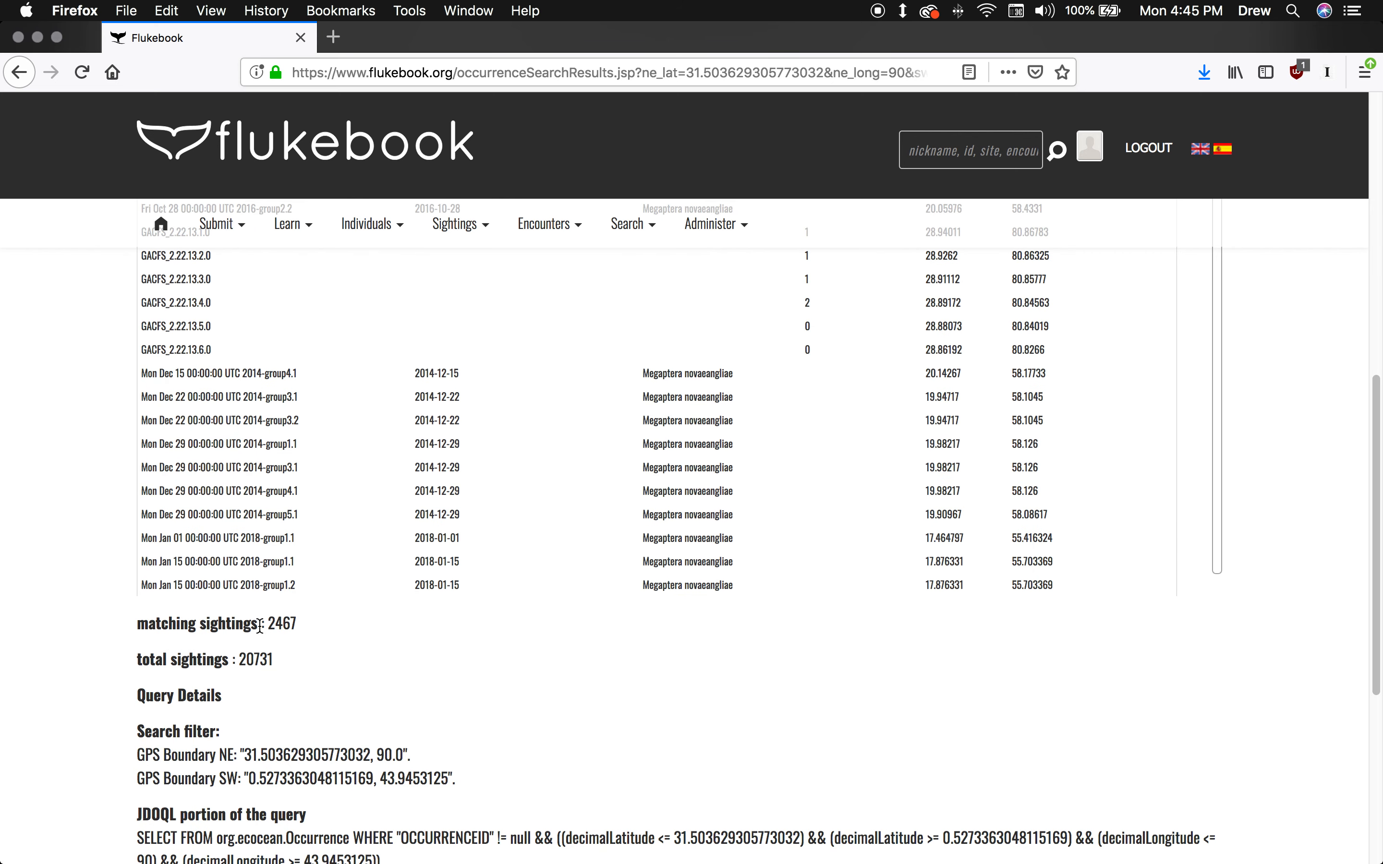
Step: Check the matching and total sightings counts beneath the results table and return to the top of the sighting results
double_click(254, 664)
double_click(284, 621)
scroll(1286, 720, up, 4)
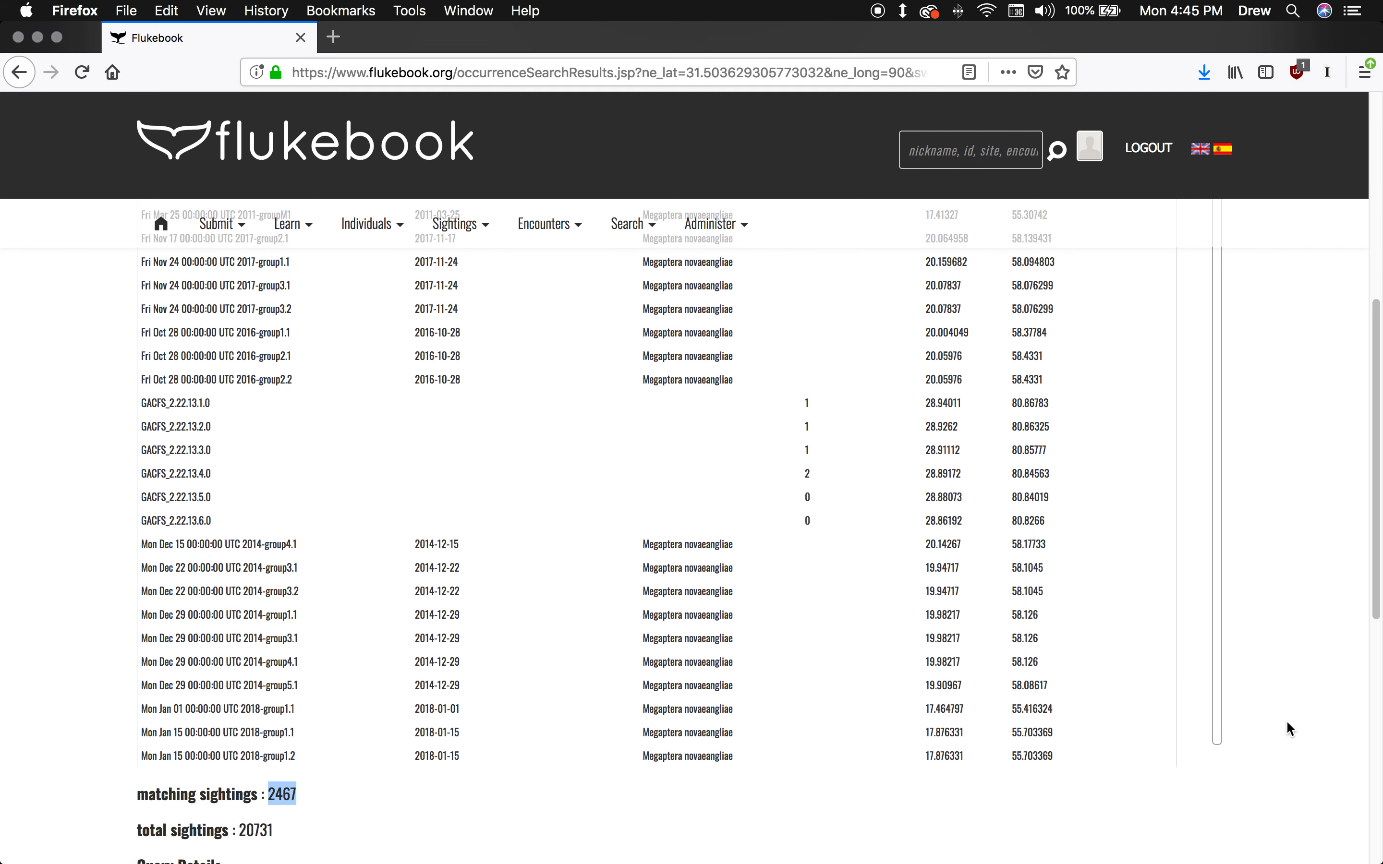
scroll(1286, 720, up, 6)
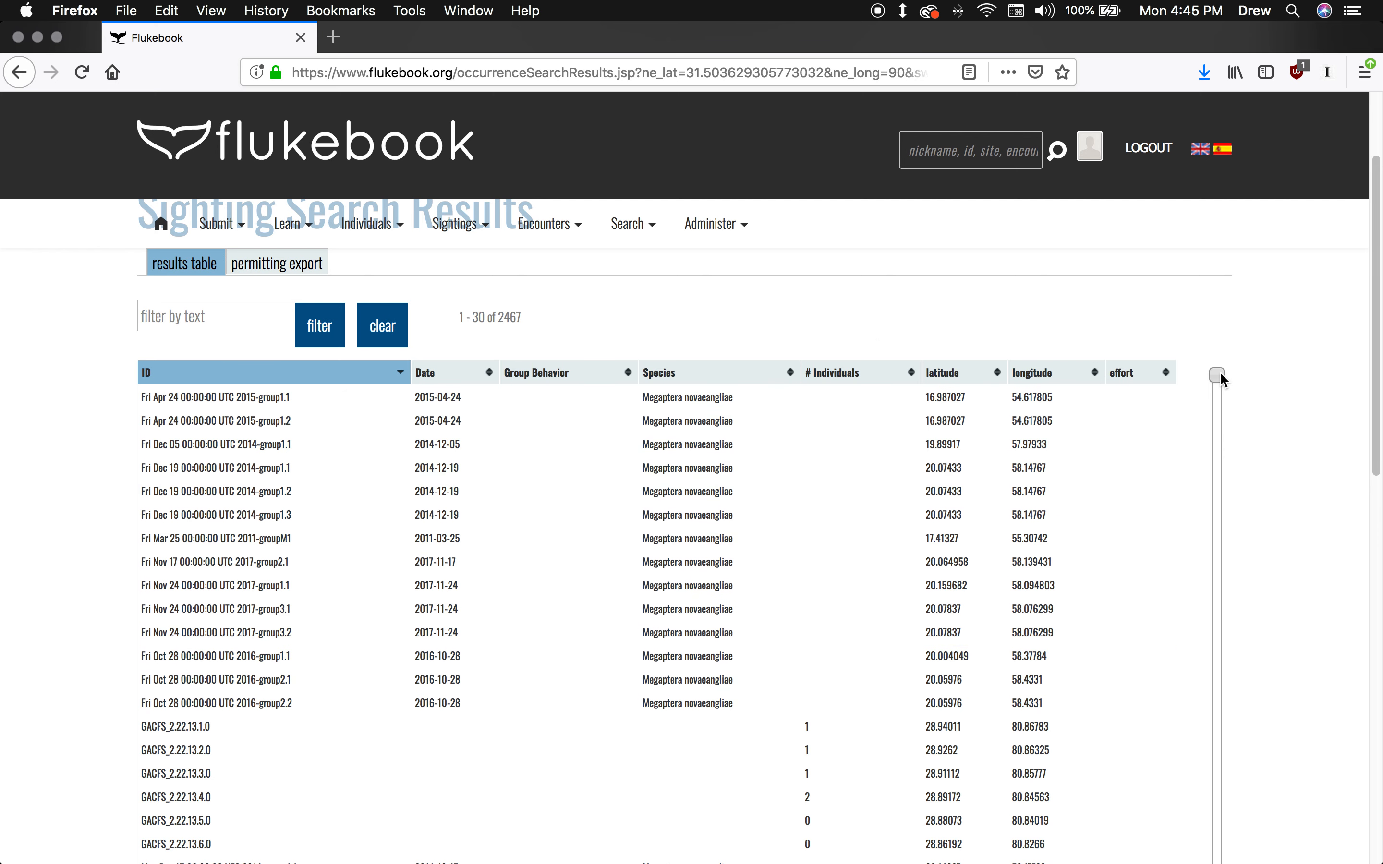
Step: Browse further through the sighting results and sort them by number of individuals in descending order
drag(1221, 375, 1216, 448)
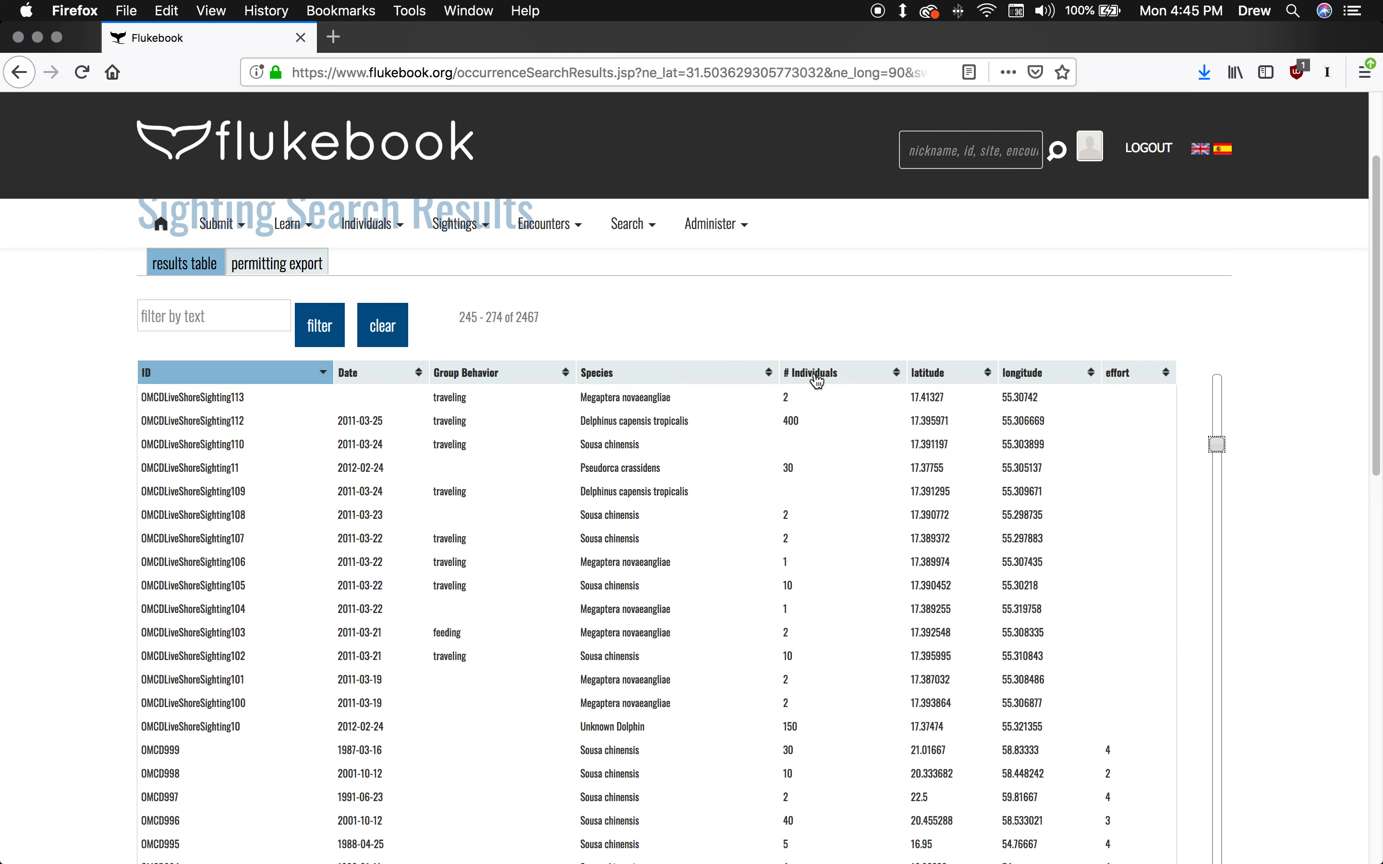
click(833, 375)
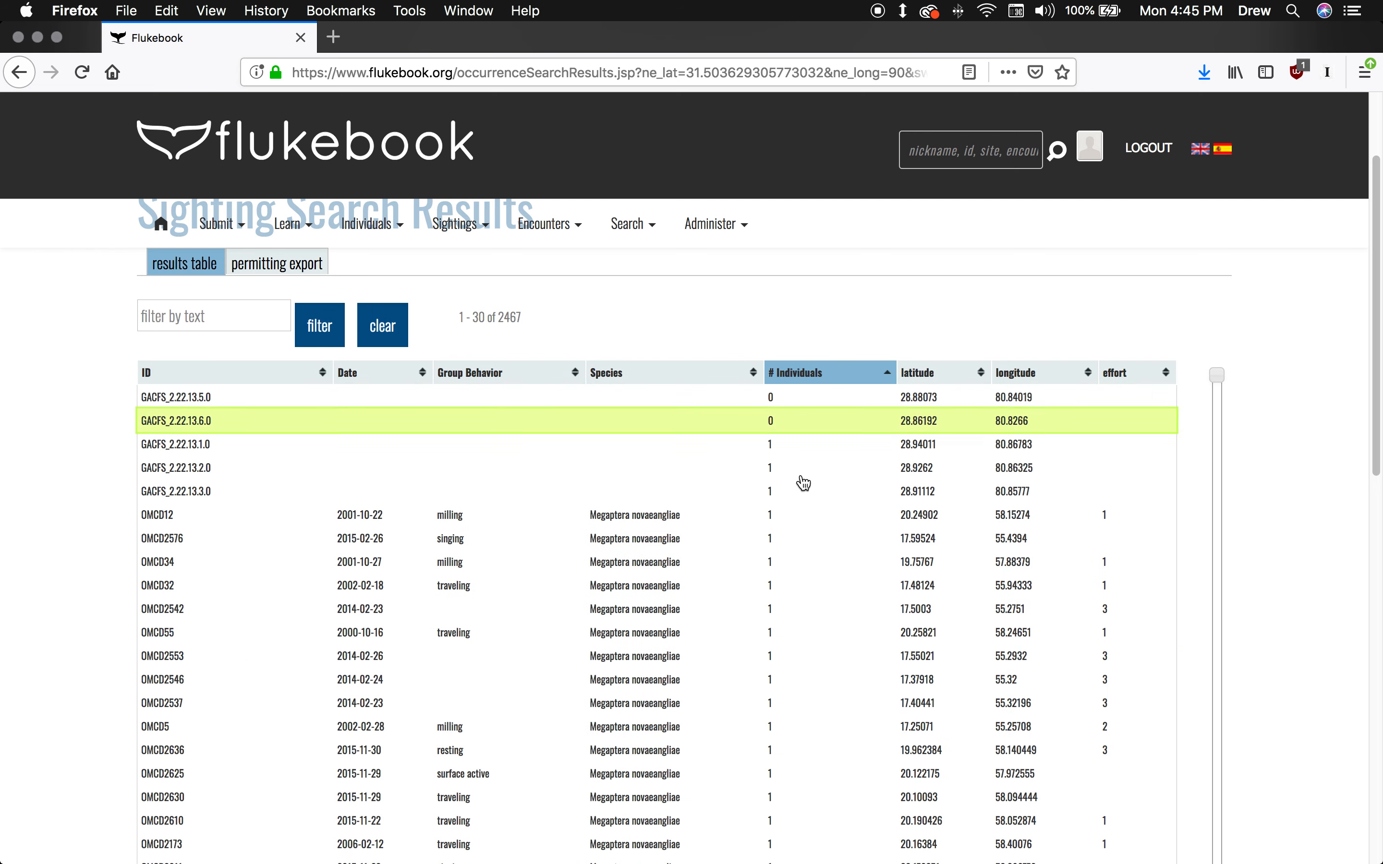
click(833, 375)
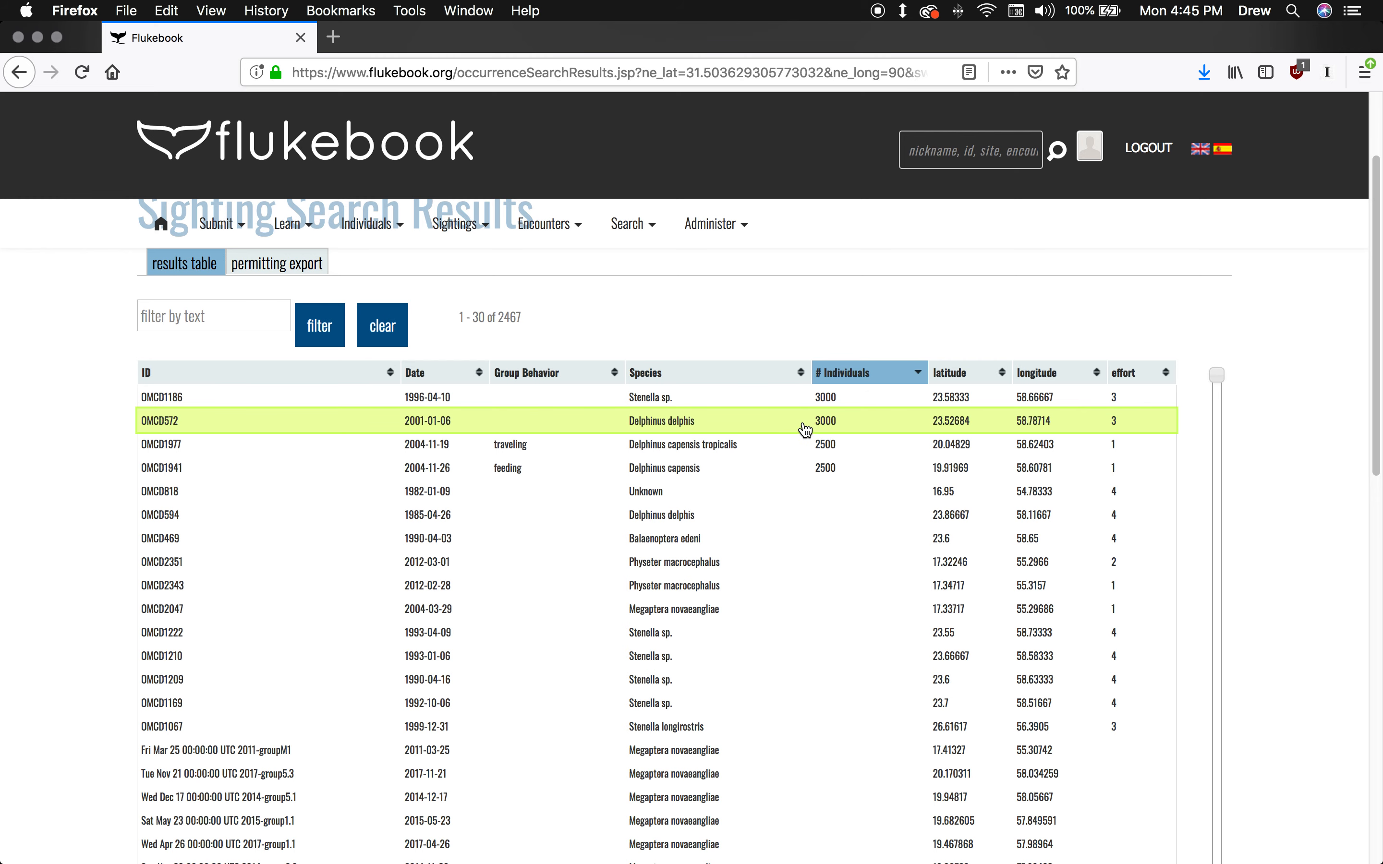
Step: Open sighting OMCD572 and its linked encounter to examine the encounter's location, date and map
click(430, 433)
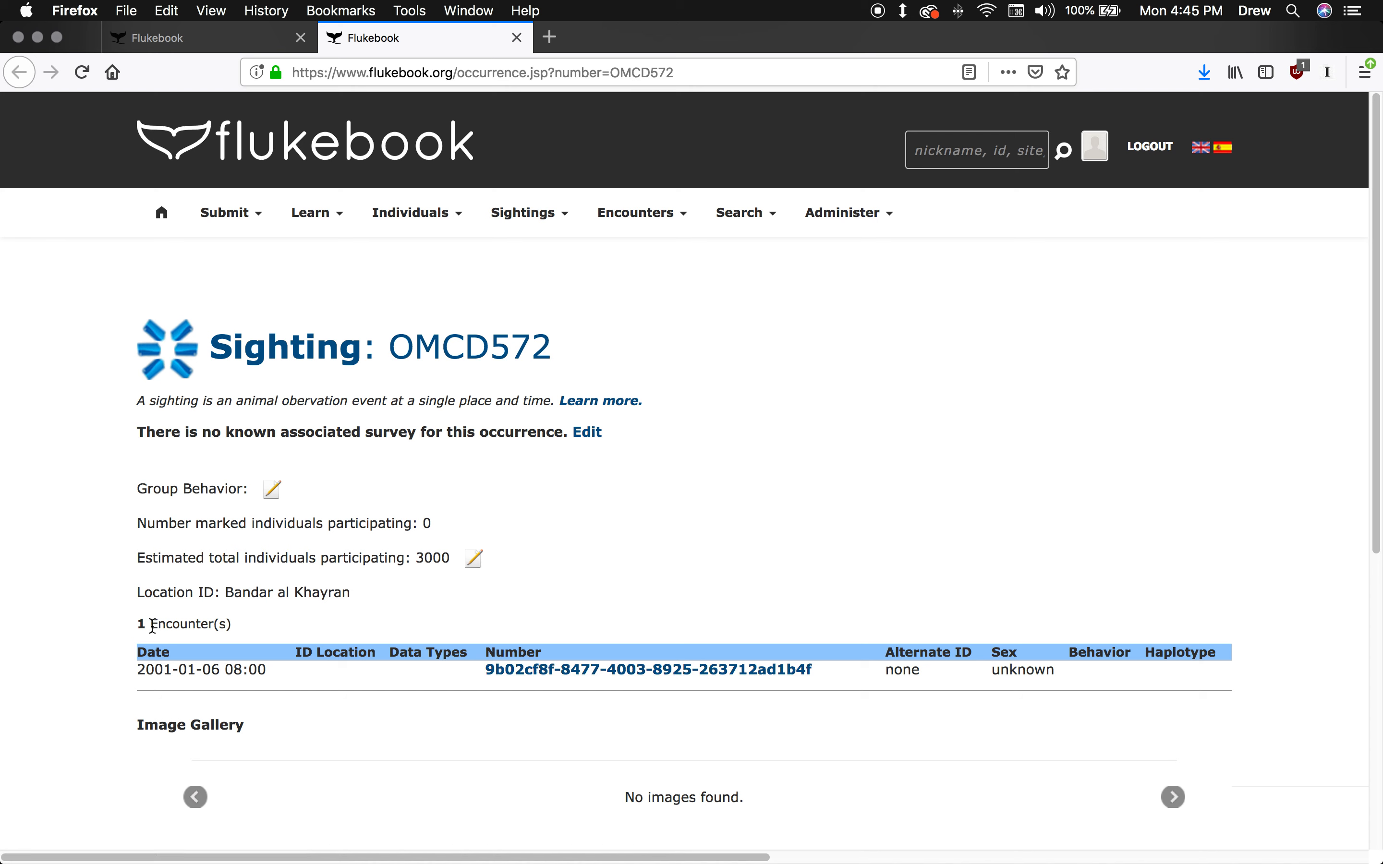
drag(153, 626, 234, 627)
click(552, 680)
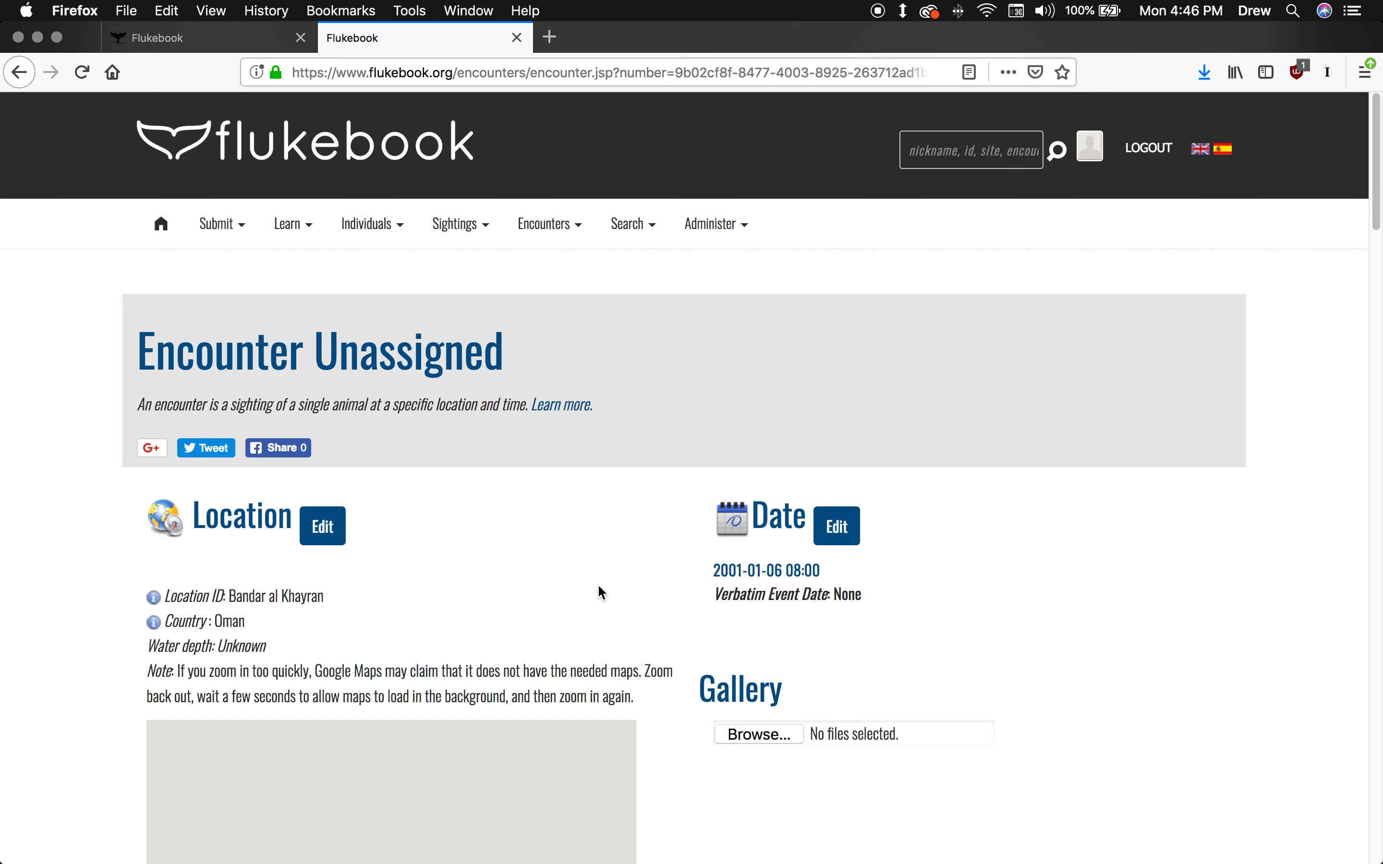
scroll(1100, 602, down, 5)
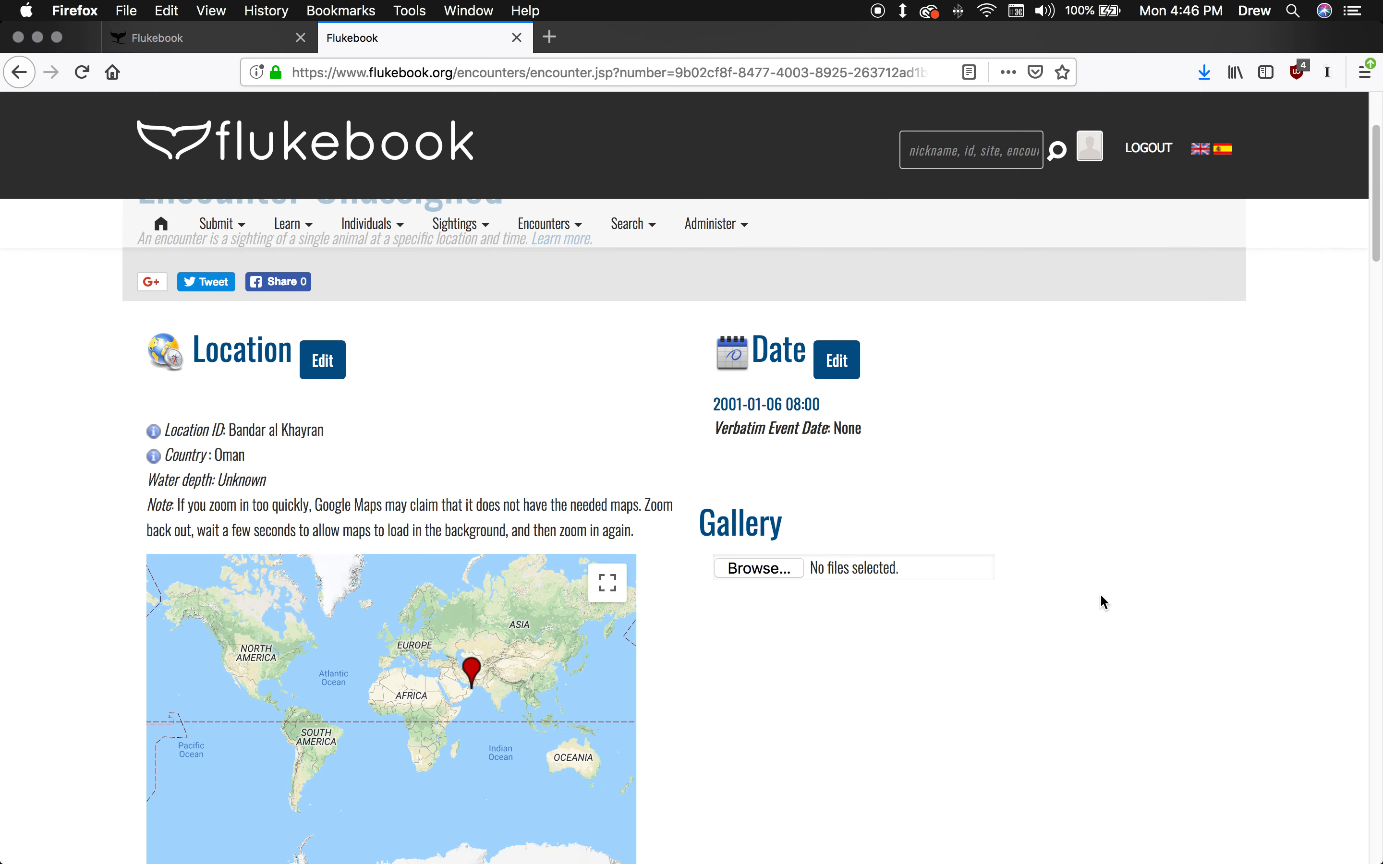
Step: Return to the sighting search results, sort them by species in ascending order, and browse to the Delphinus delphis records
click(231, 38)
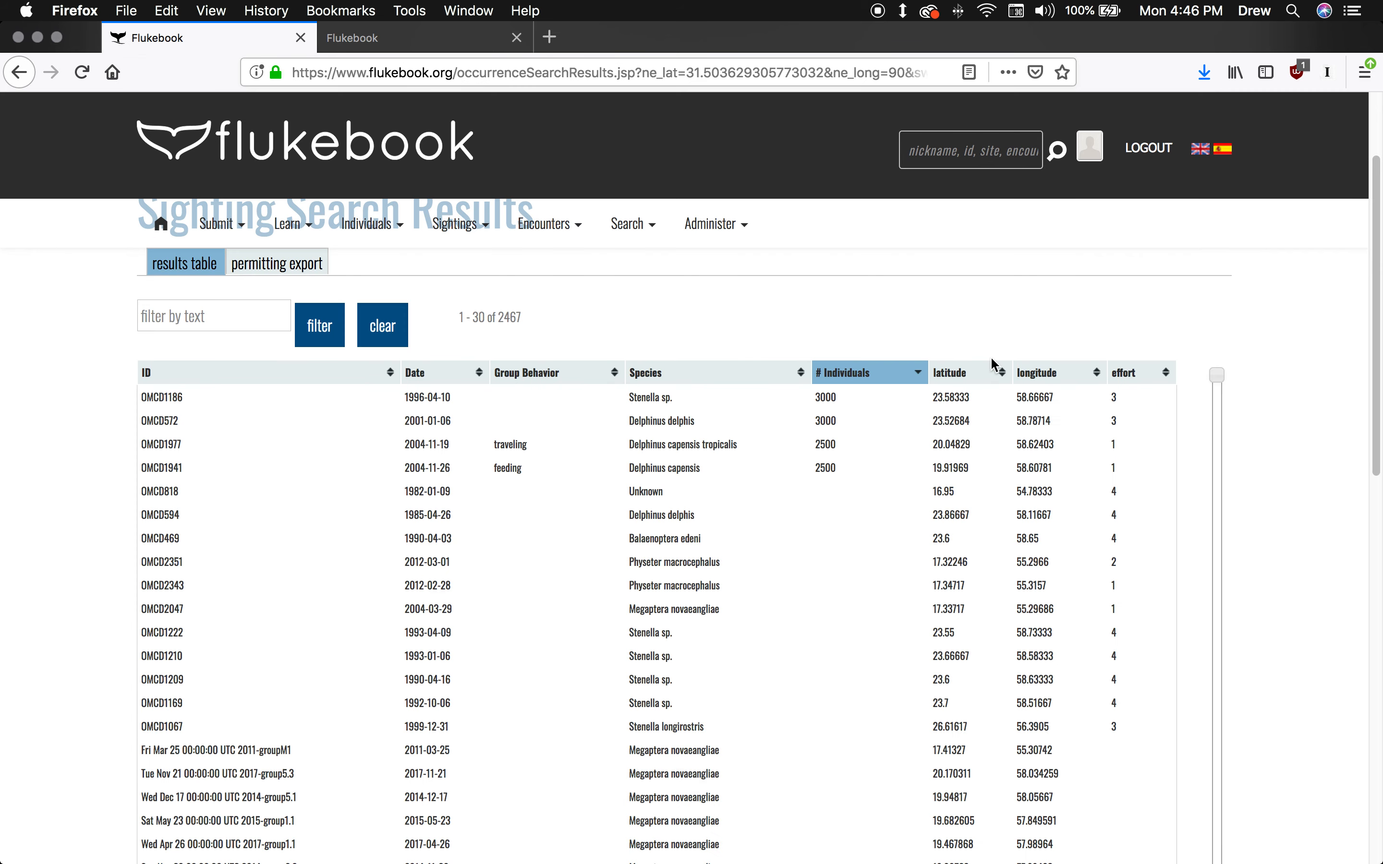
click(684, 383)
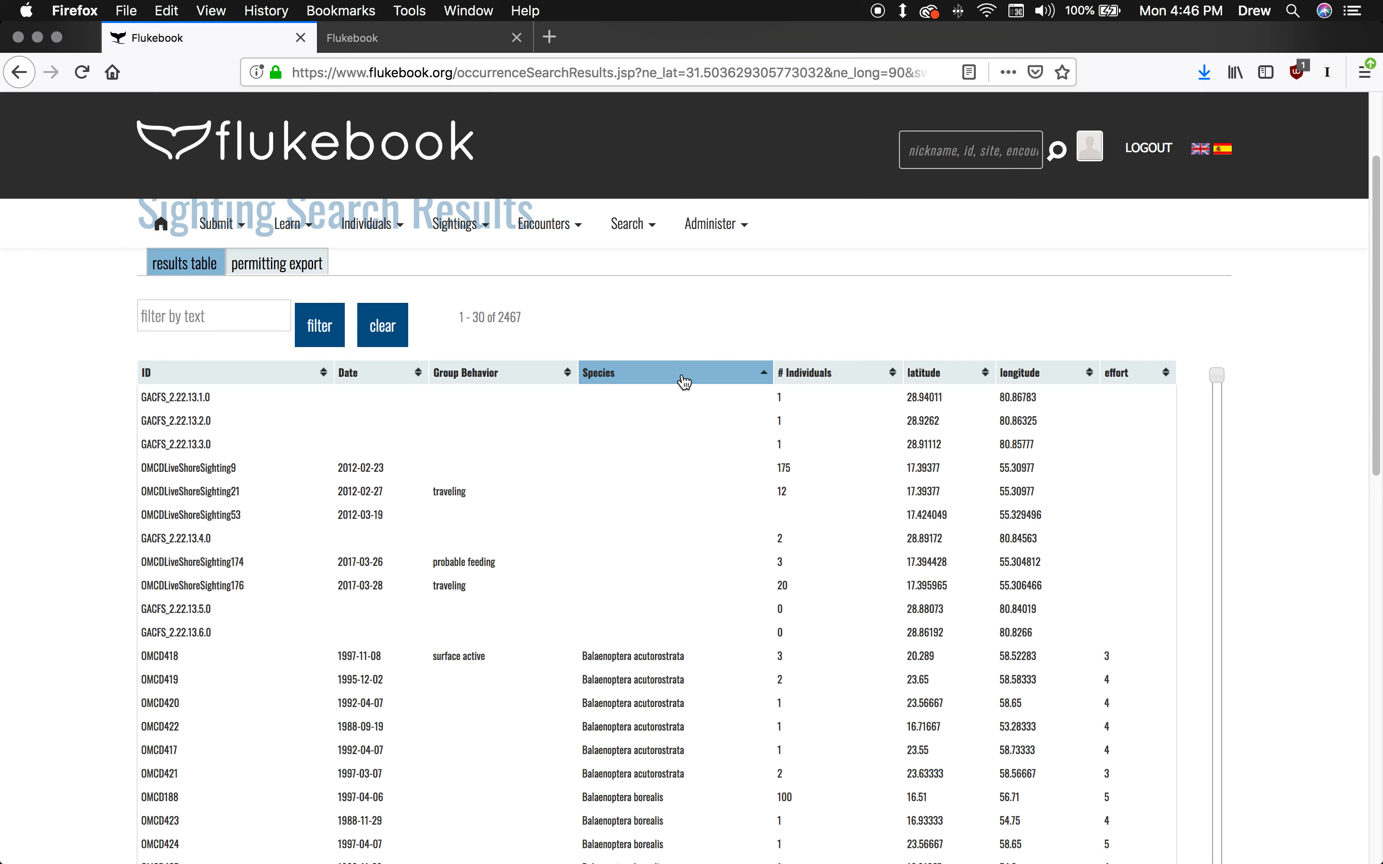
scroll(689, 383, down, 2)
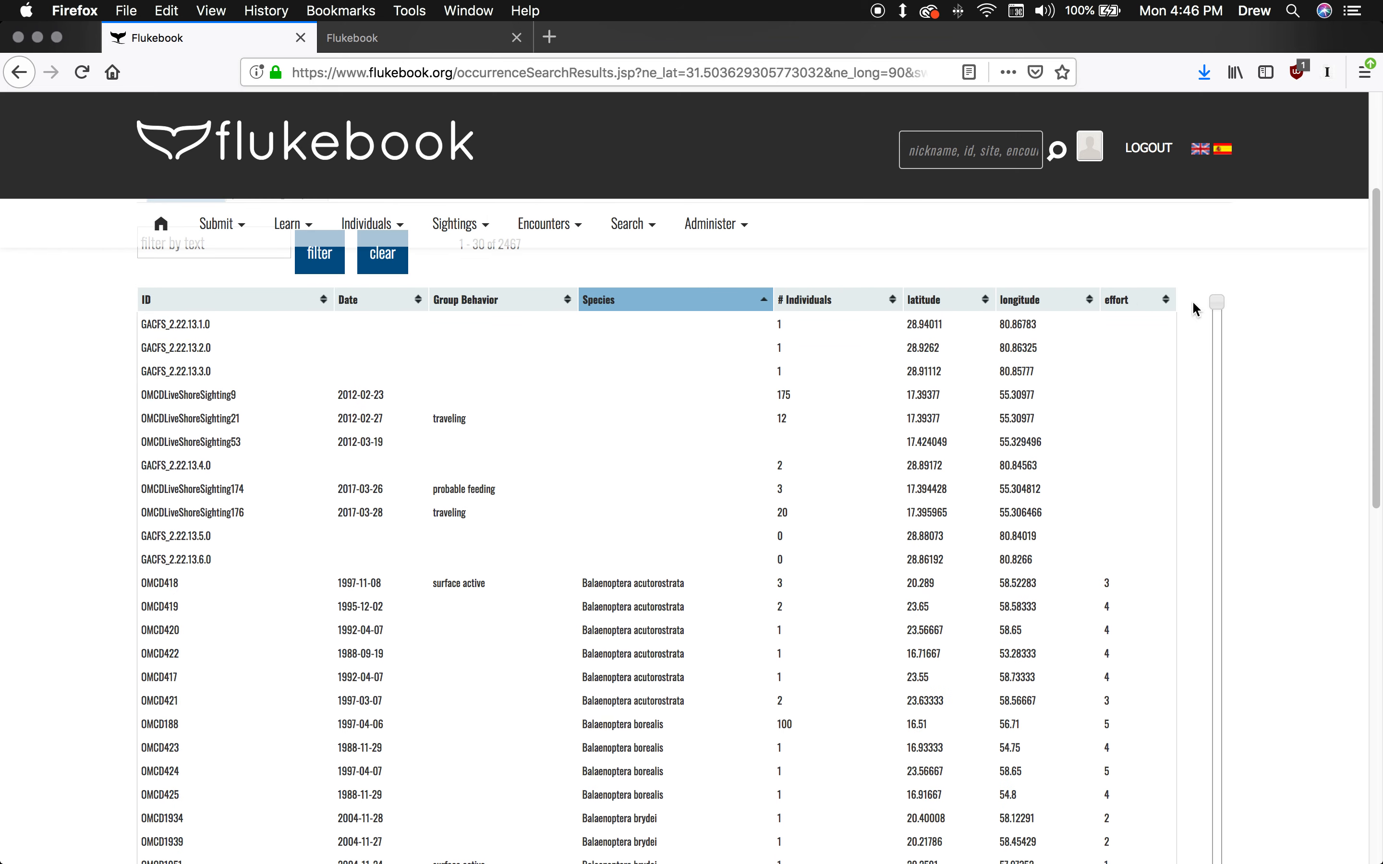
drag(1216, 303, 1195, 409)
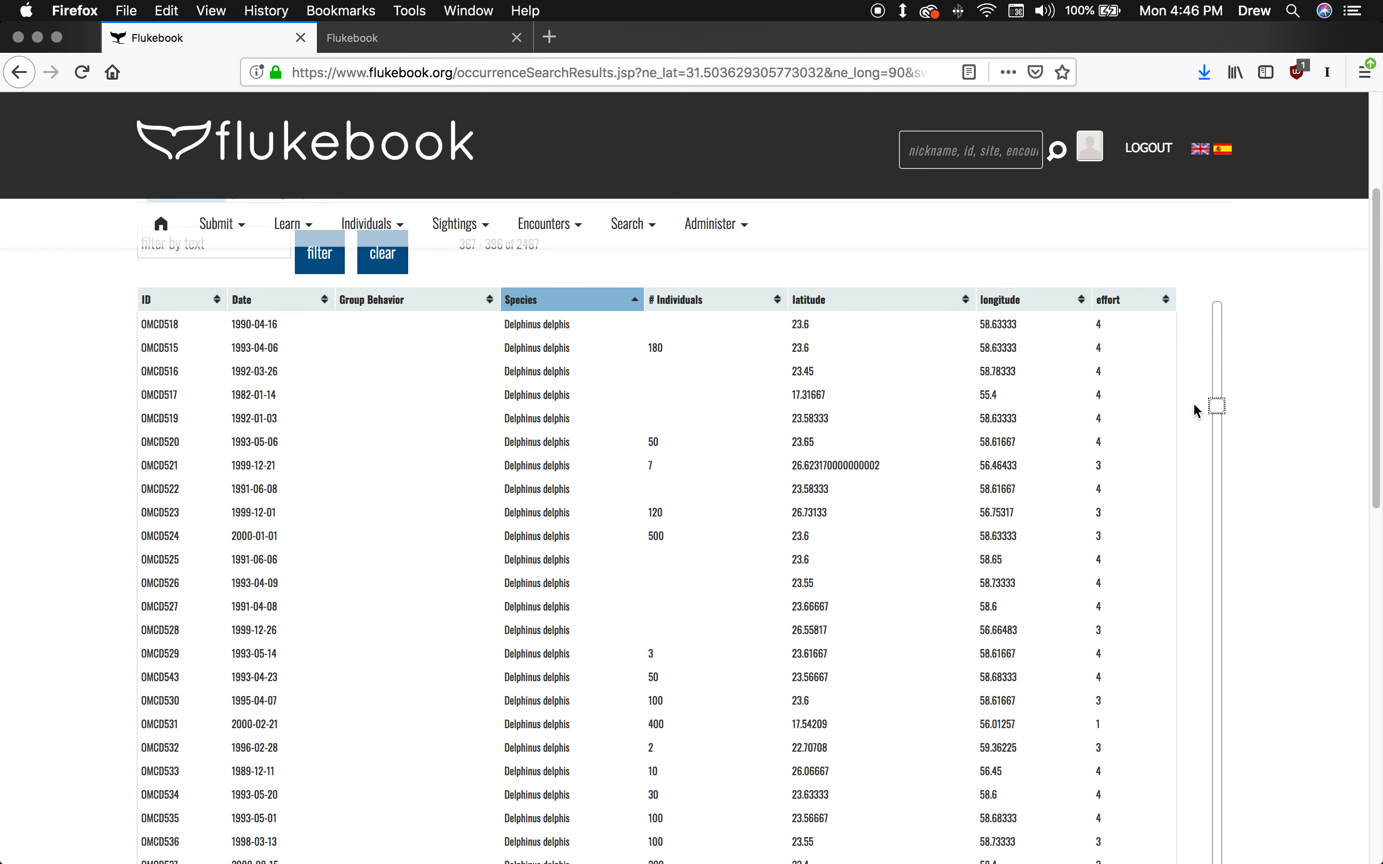
scroll(1323, 453, up, 4)
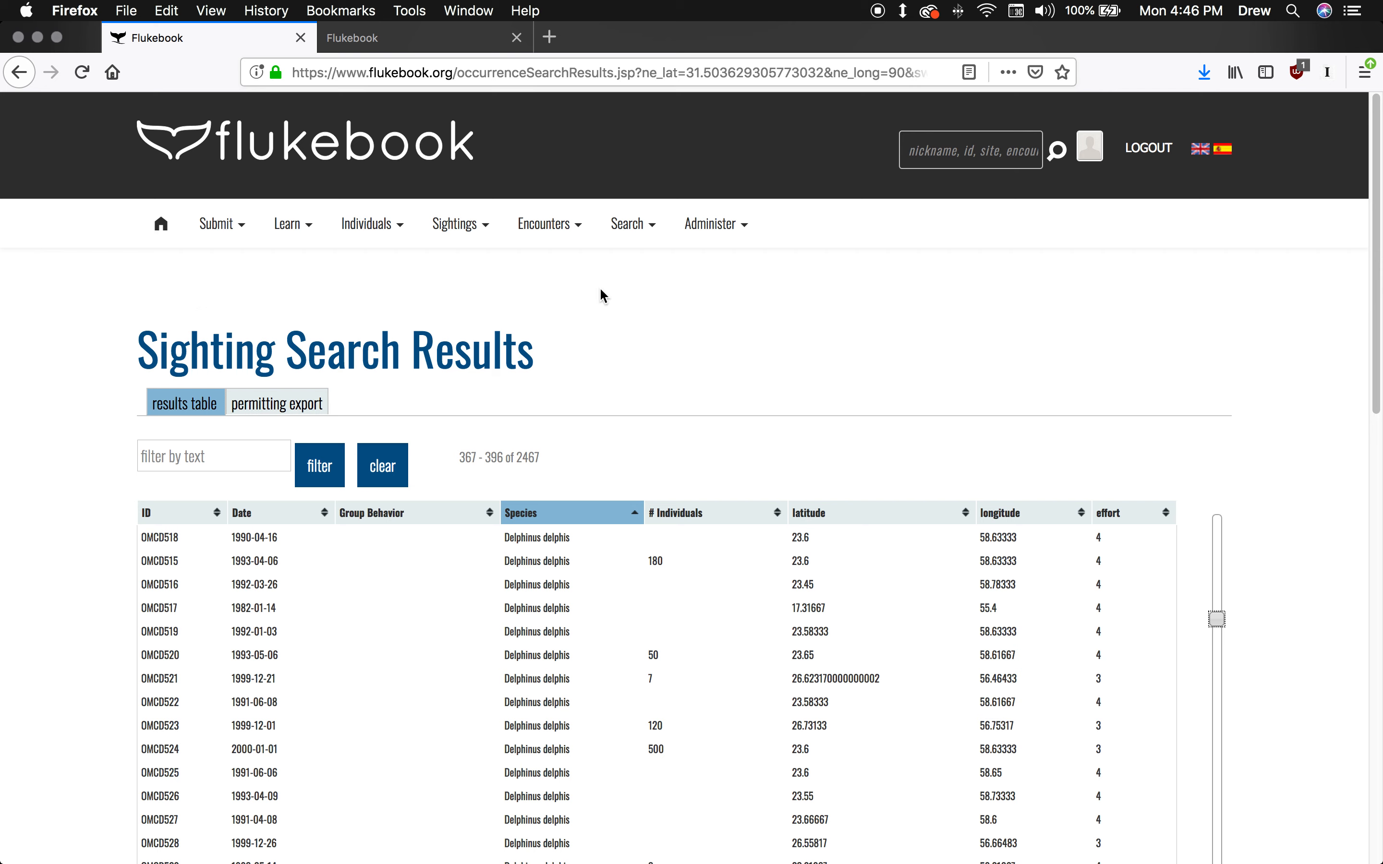
Step: Open the Encounter Search and look over its map and filter sections from location to metadata
mouse_move(635, 228)
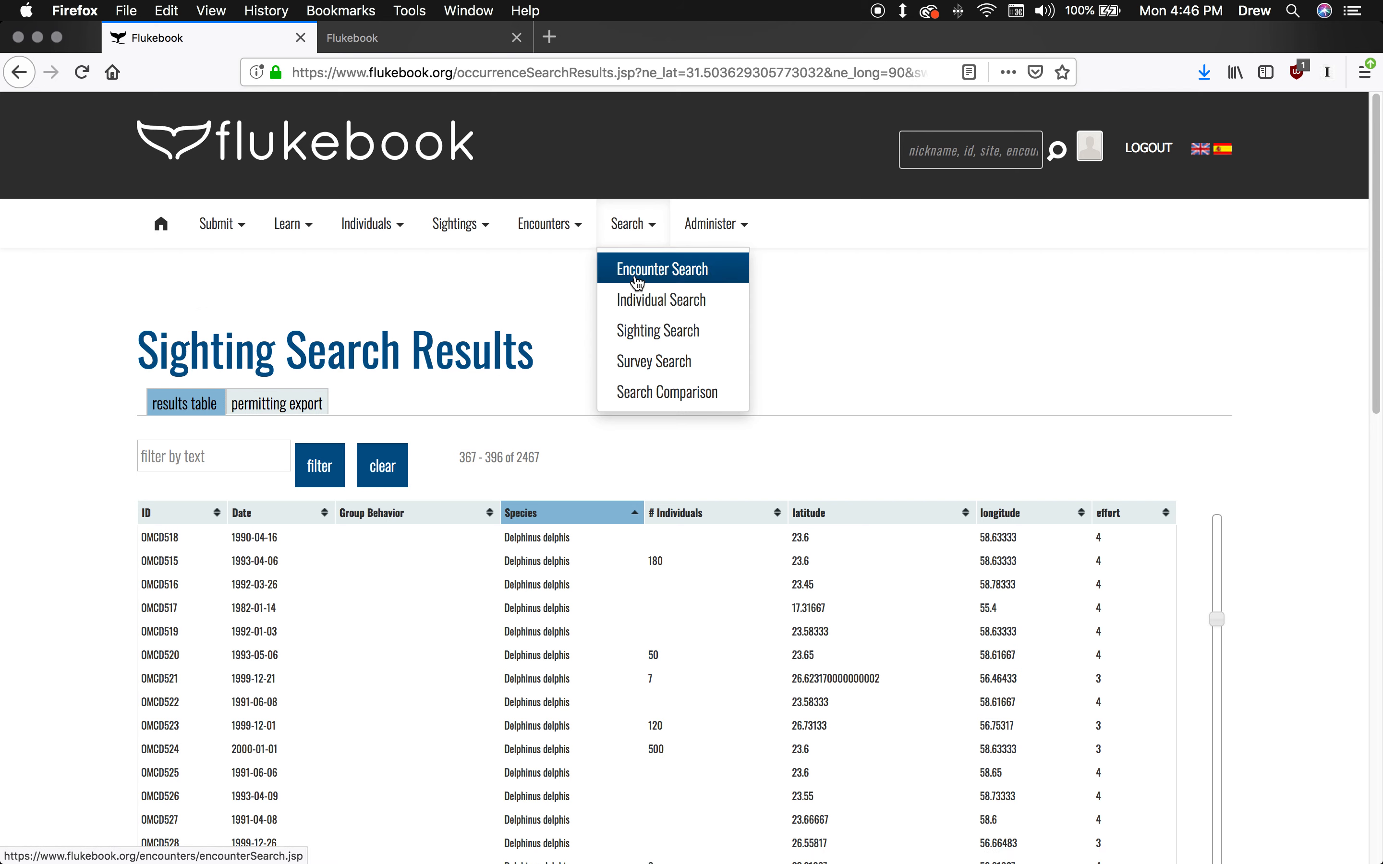
click(637, 282)
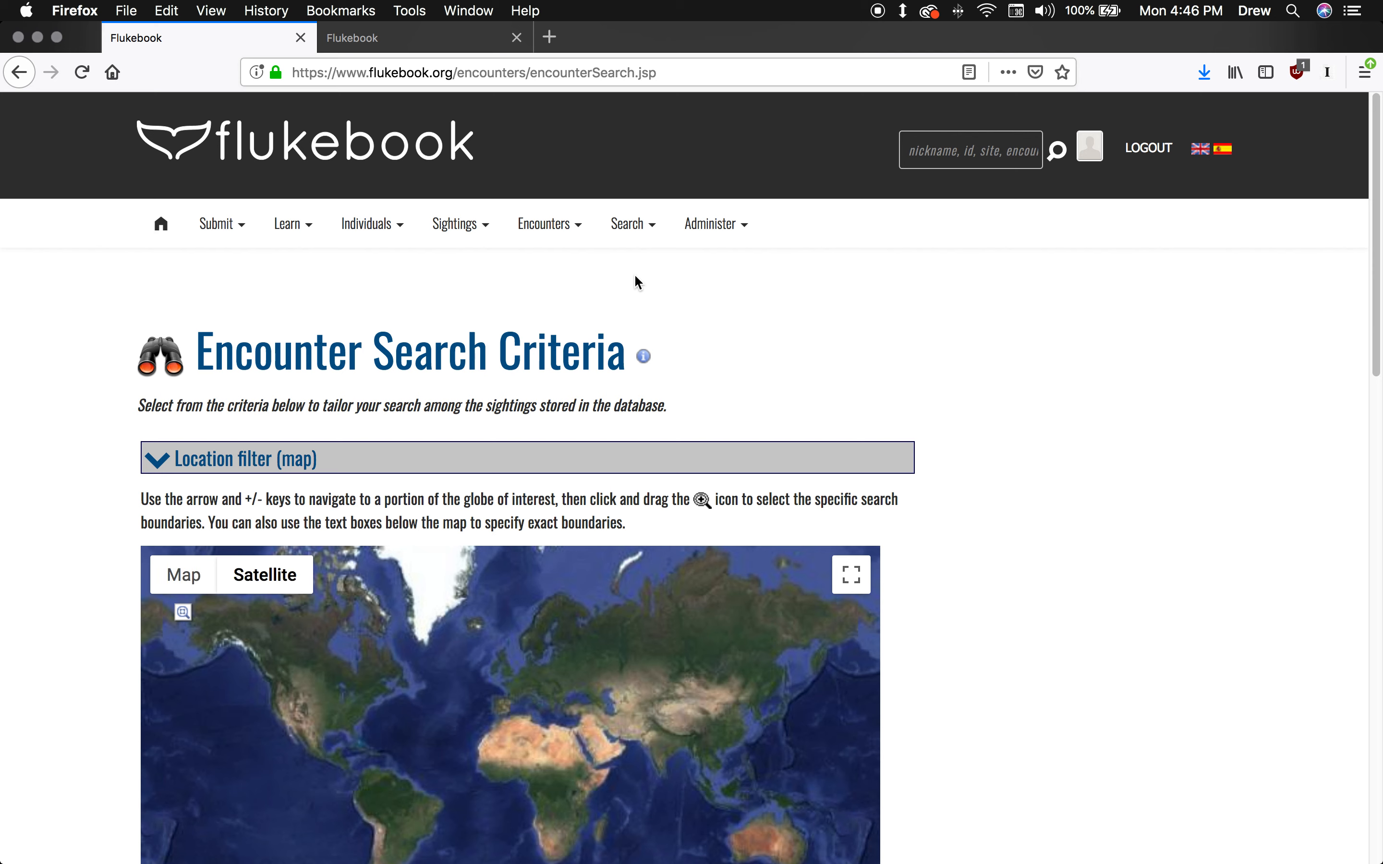
scroll(1052, 623, down, 10)
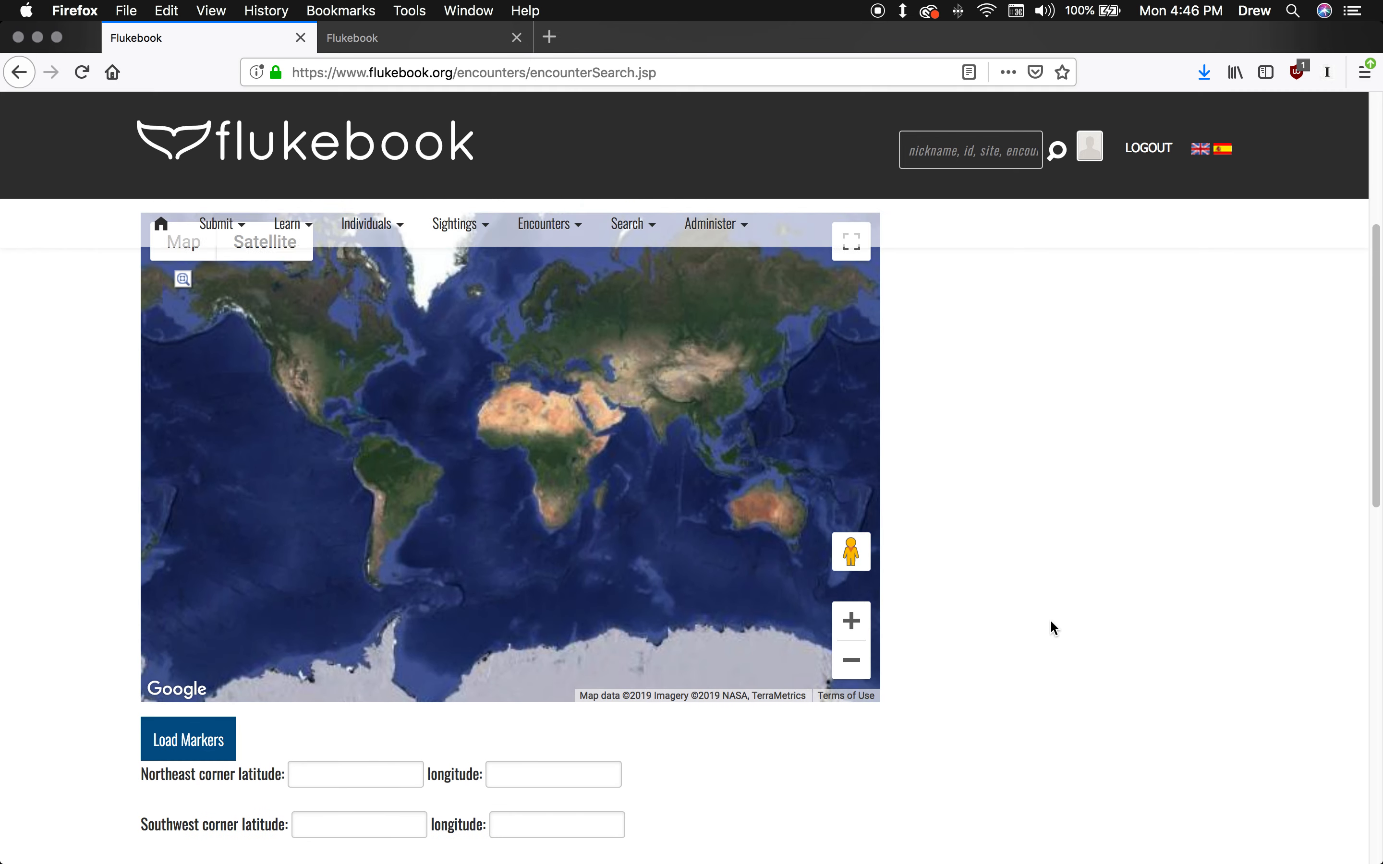
scroll(1051, 624, down, 5)
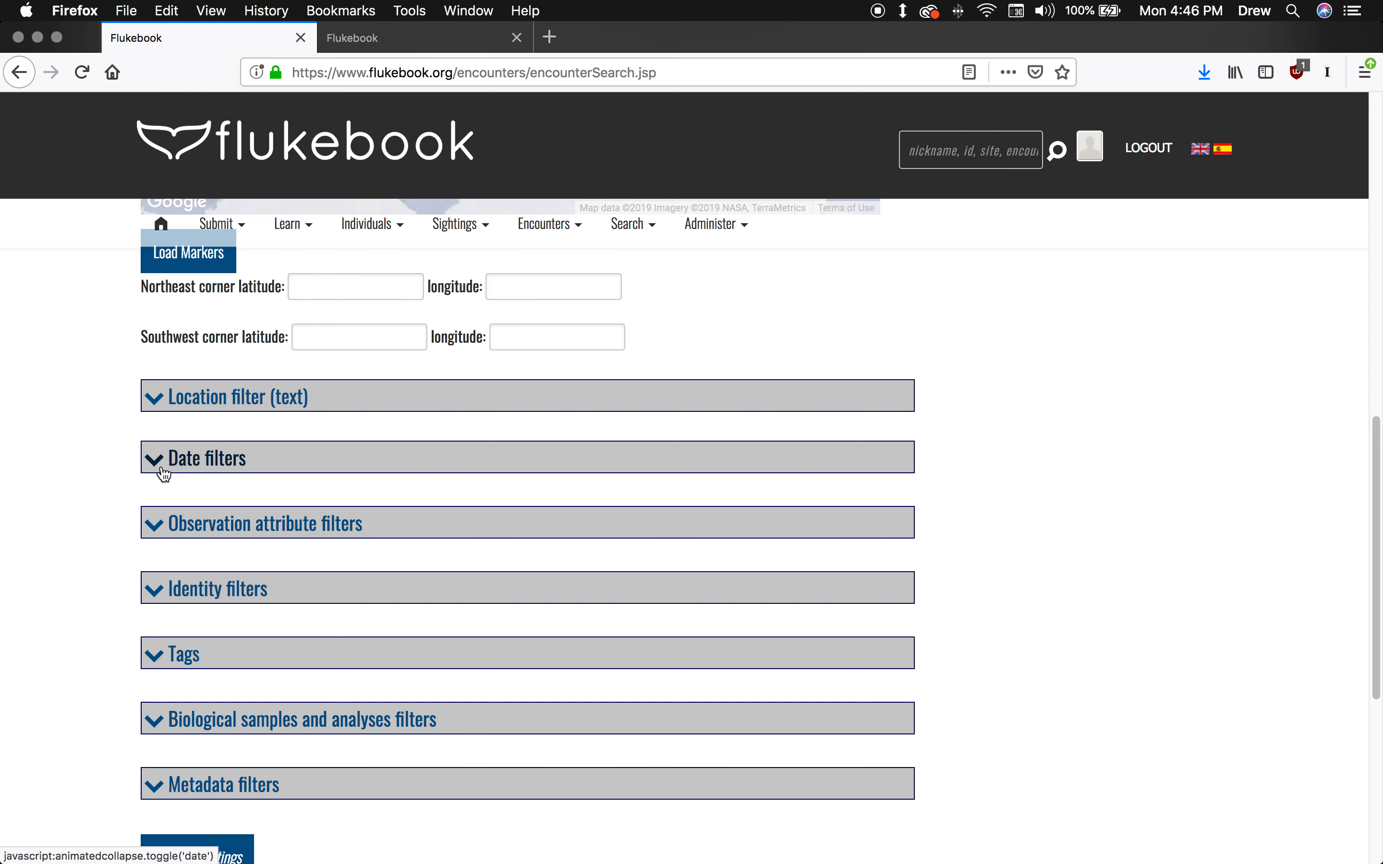
scroll(164, 474, down, 4)
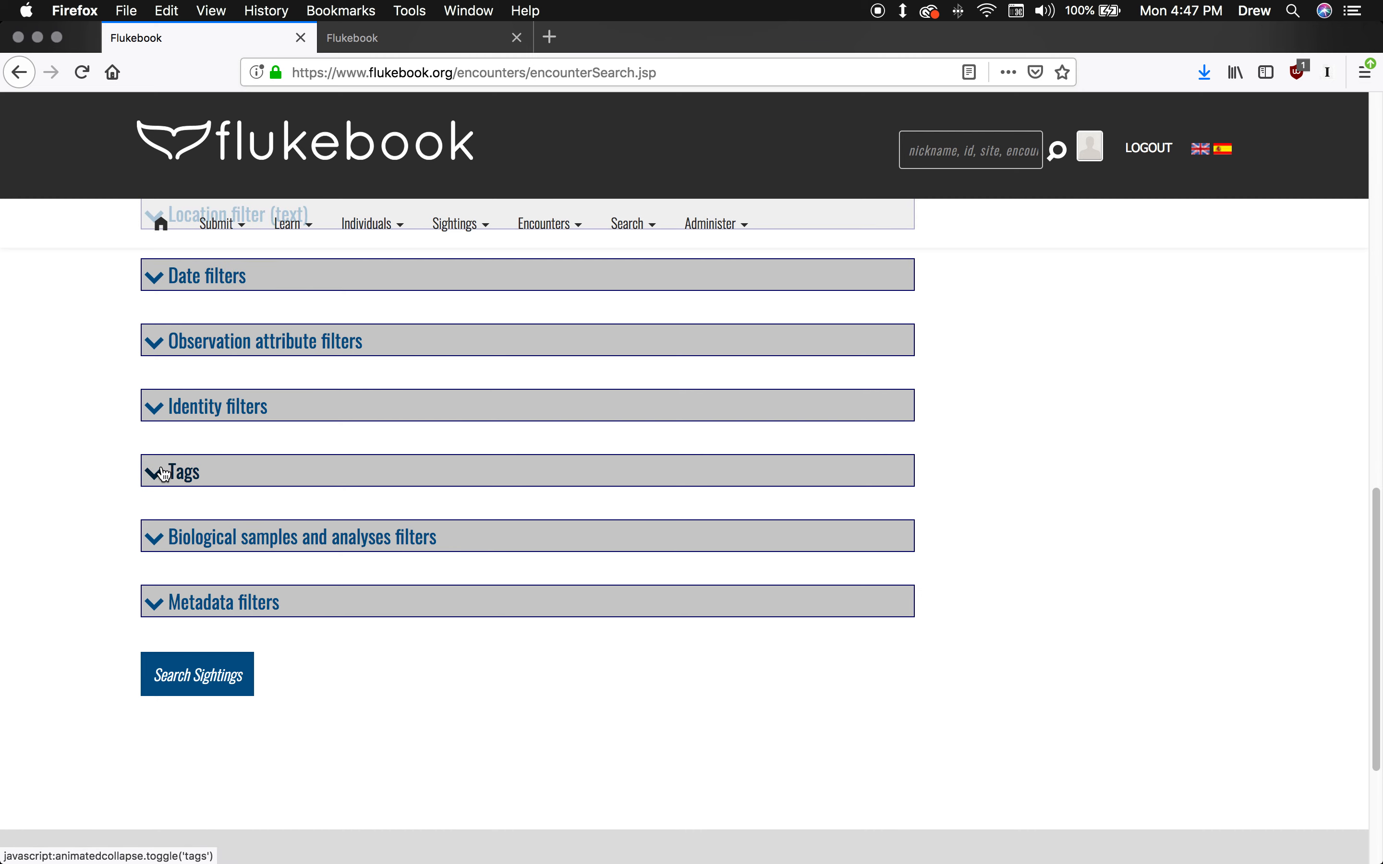
Step: Expand the encounter search's metadata filters and limit the assigned user to ESO
click(216, 611)
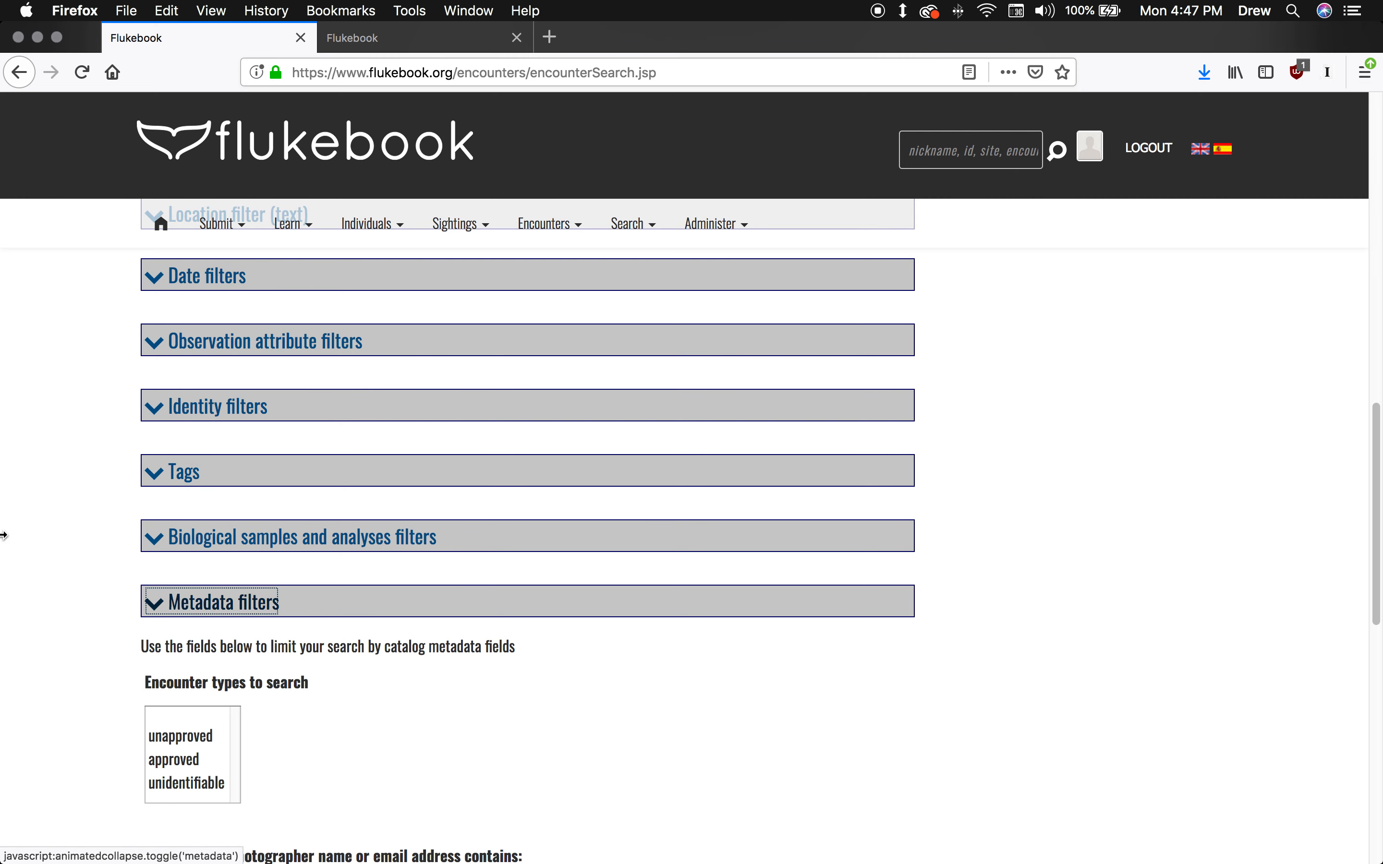
scroll(130, 640, down, 10)
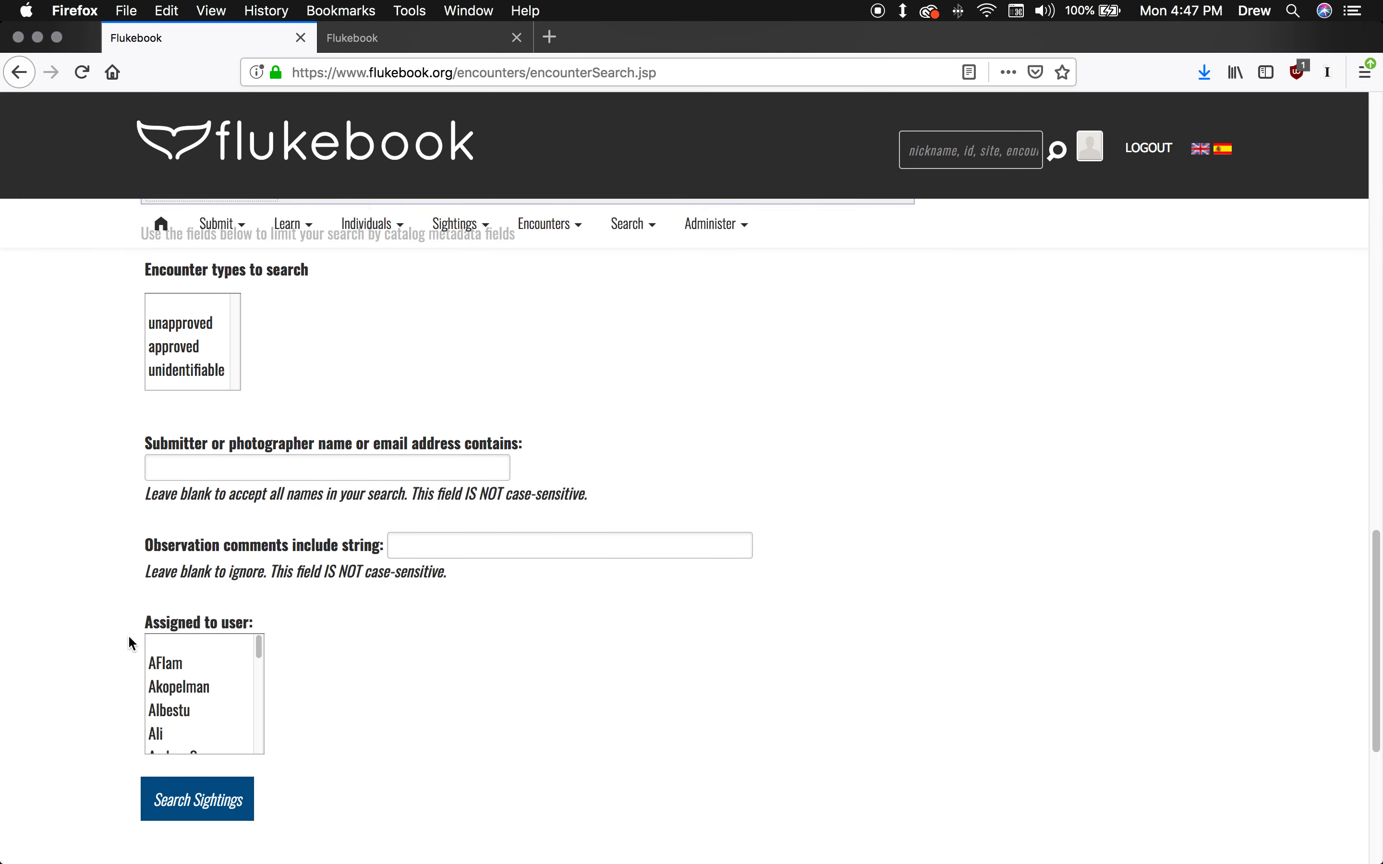
drag(144, 556, 262, 558)
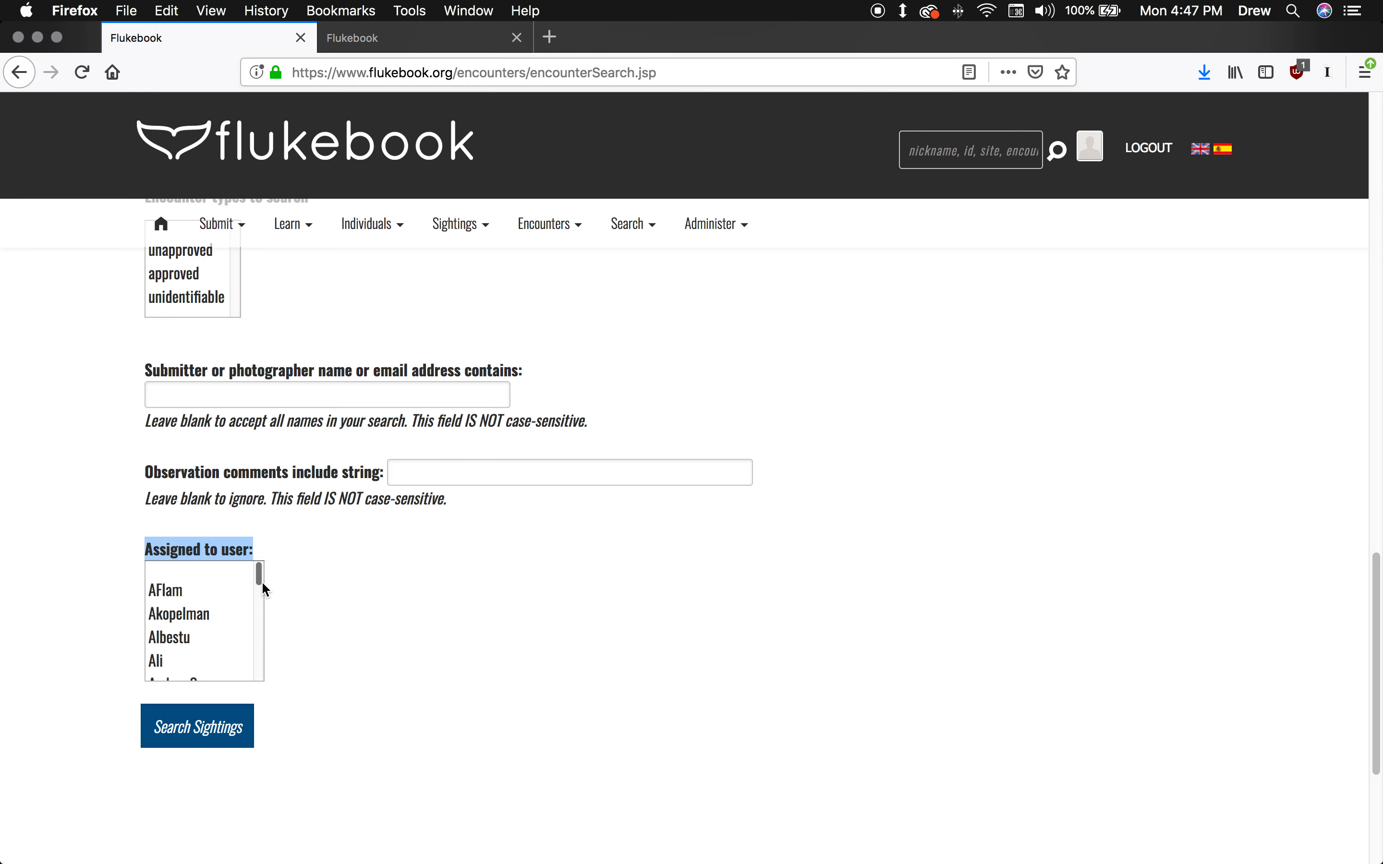
click(296, 585)
drag(261, 577, 260, 590)
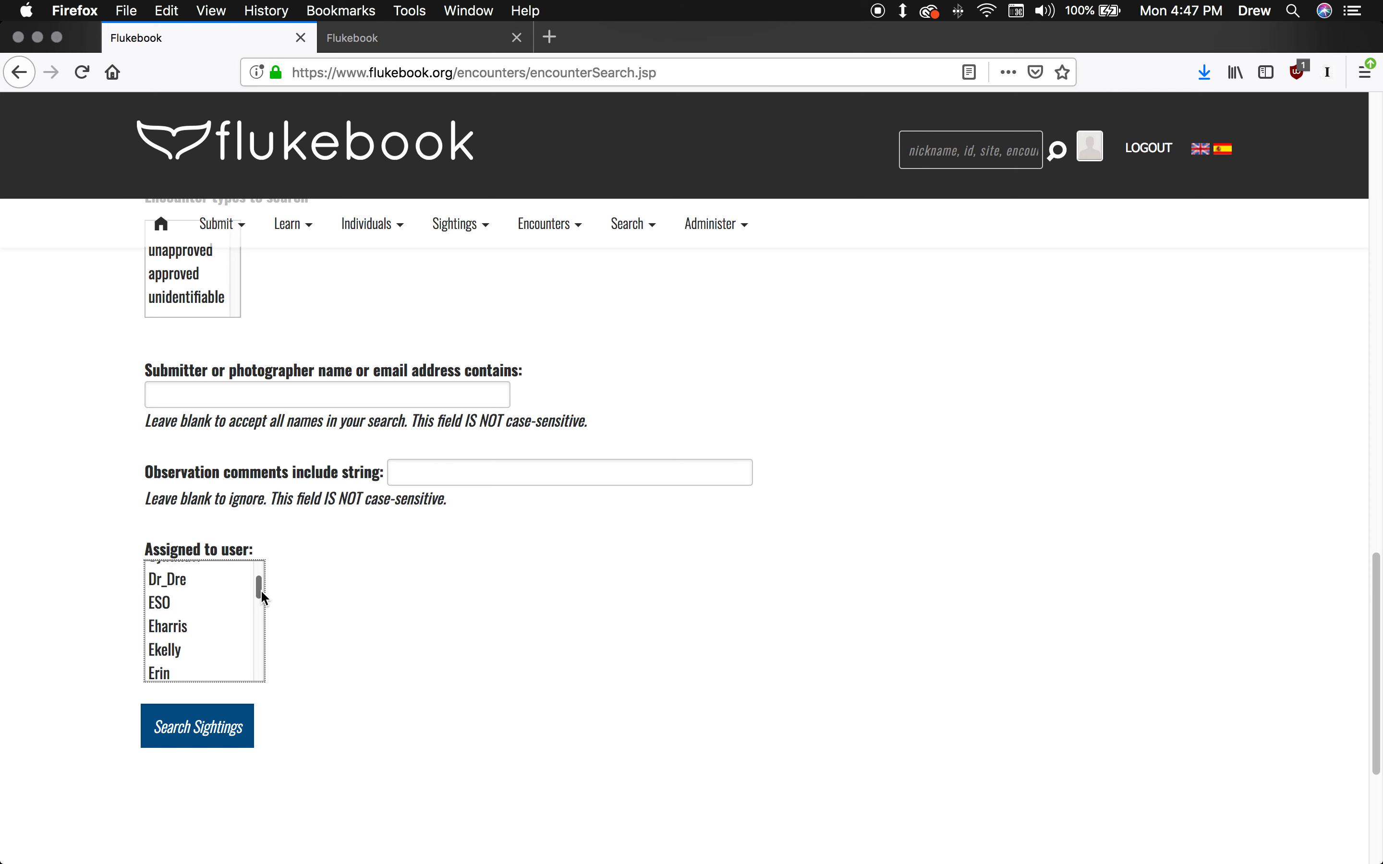
click(166, 600)
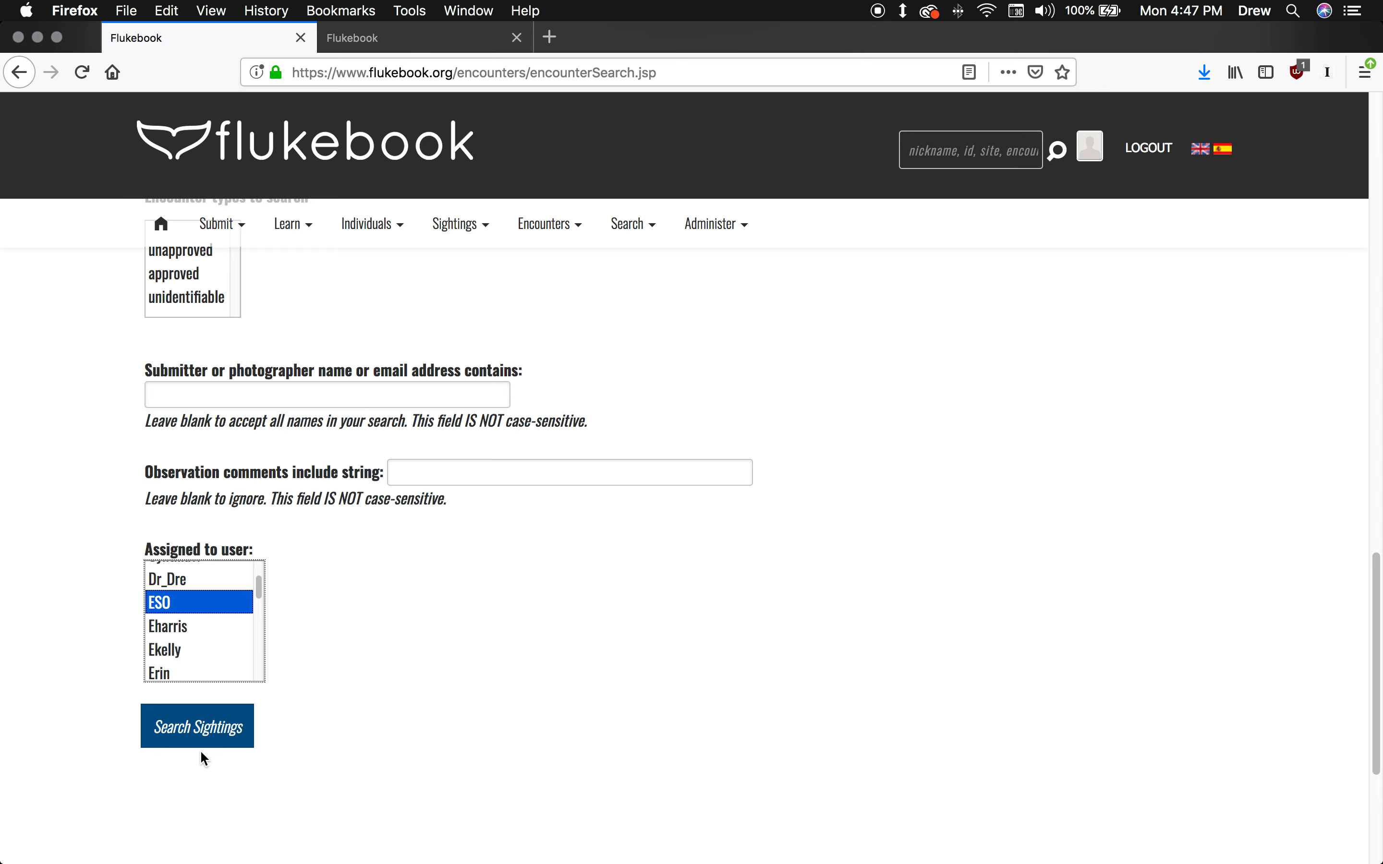
Step: Run the encounter search and review the matching encounters, total counts and results table
click(210, 734)
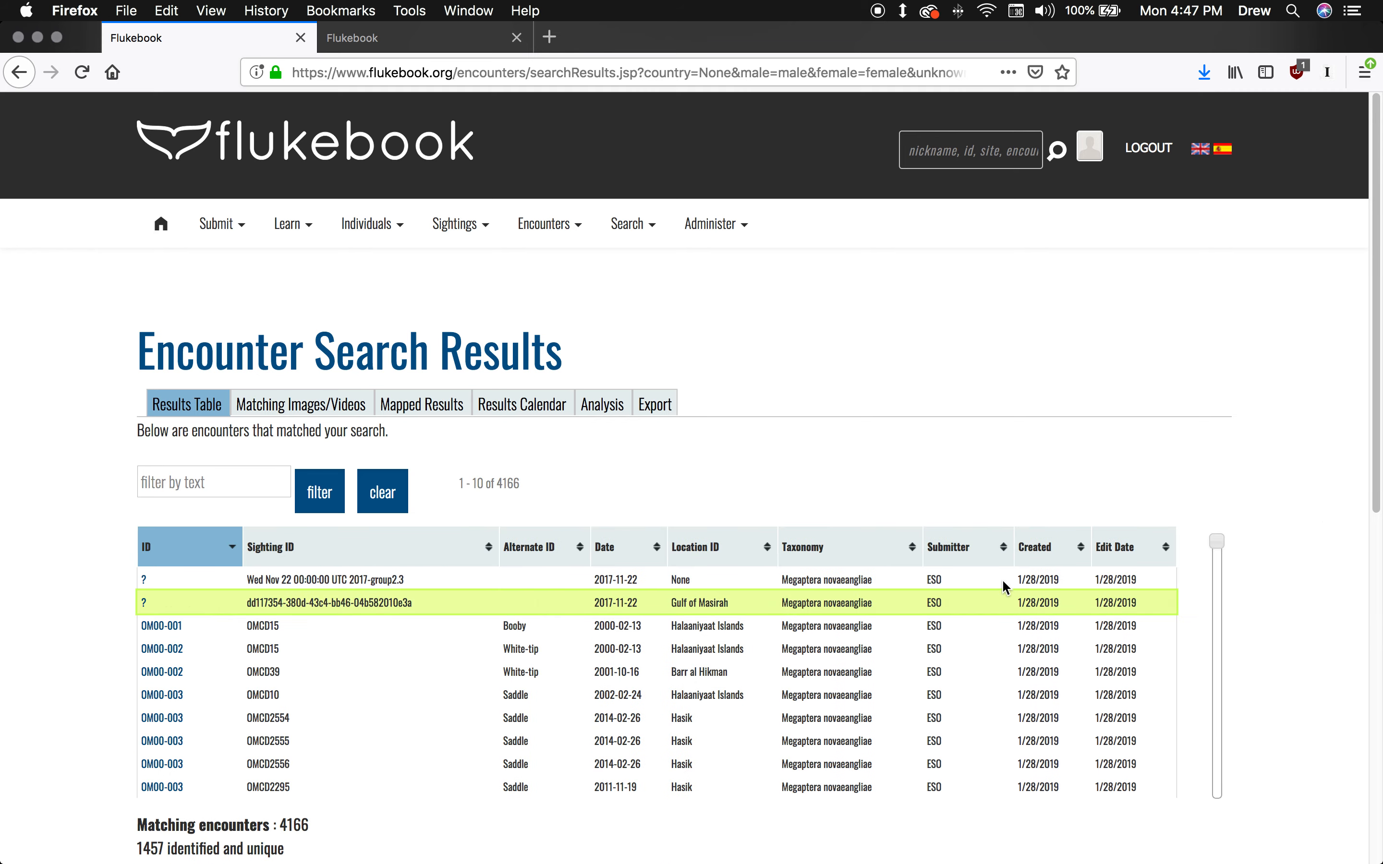
scroll(1320, 603, down, 3)
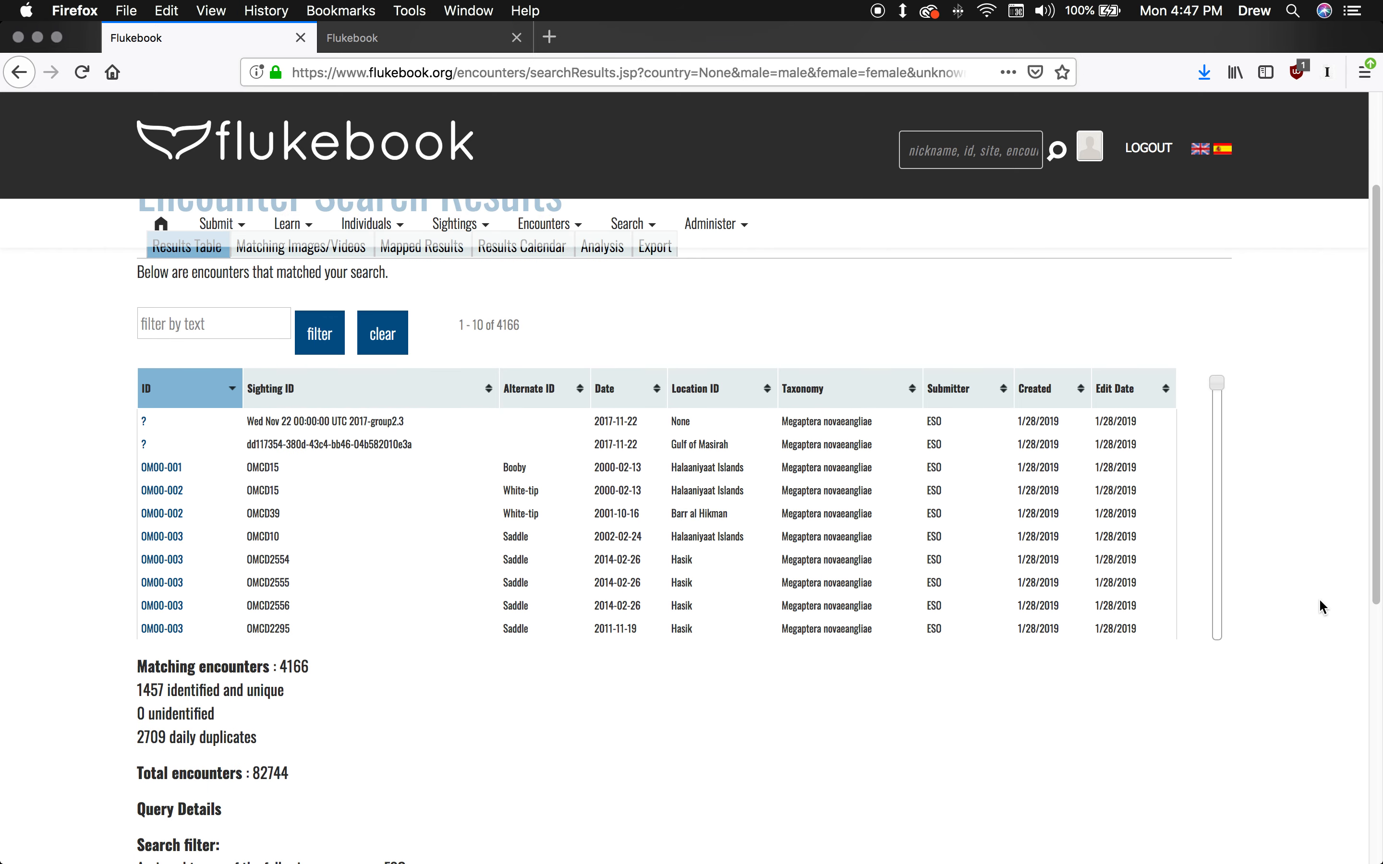
scroll(1320, 604, down, 1)
drag(256, 738, 302, 739)
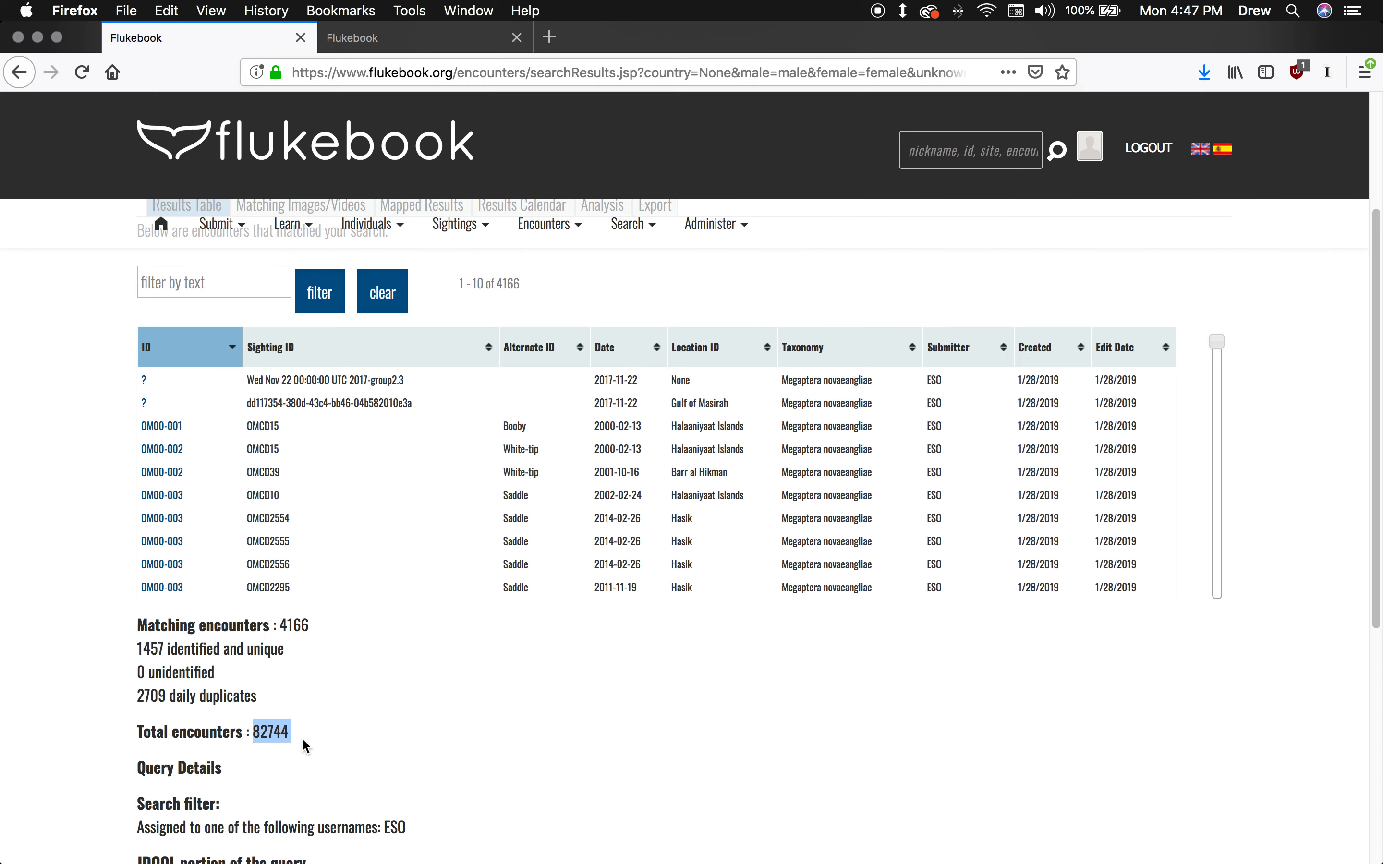
click(546, 734)
scroll(1306, 497, up, 3)
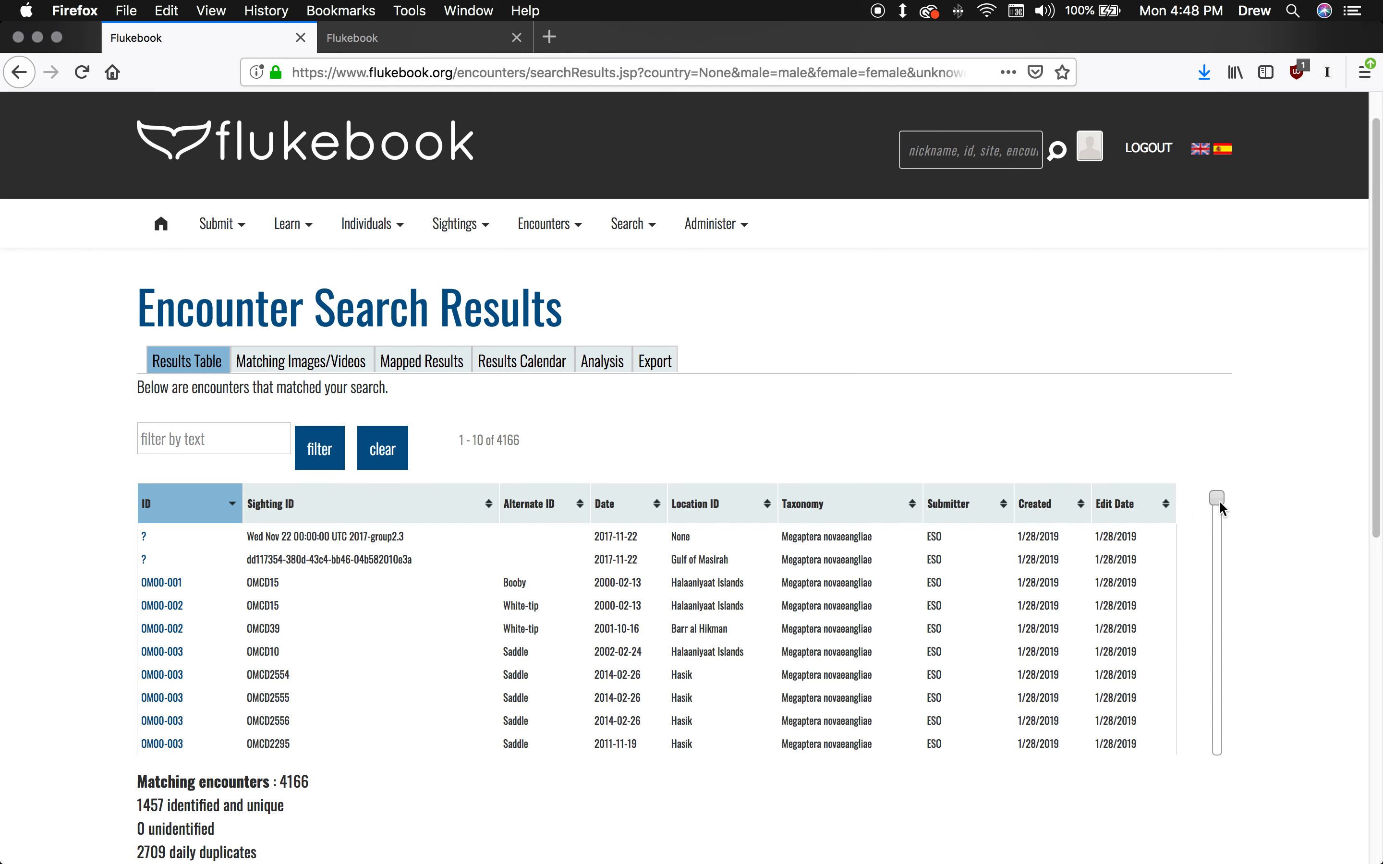
drag(1219, 501, 1219, 511)
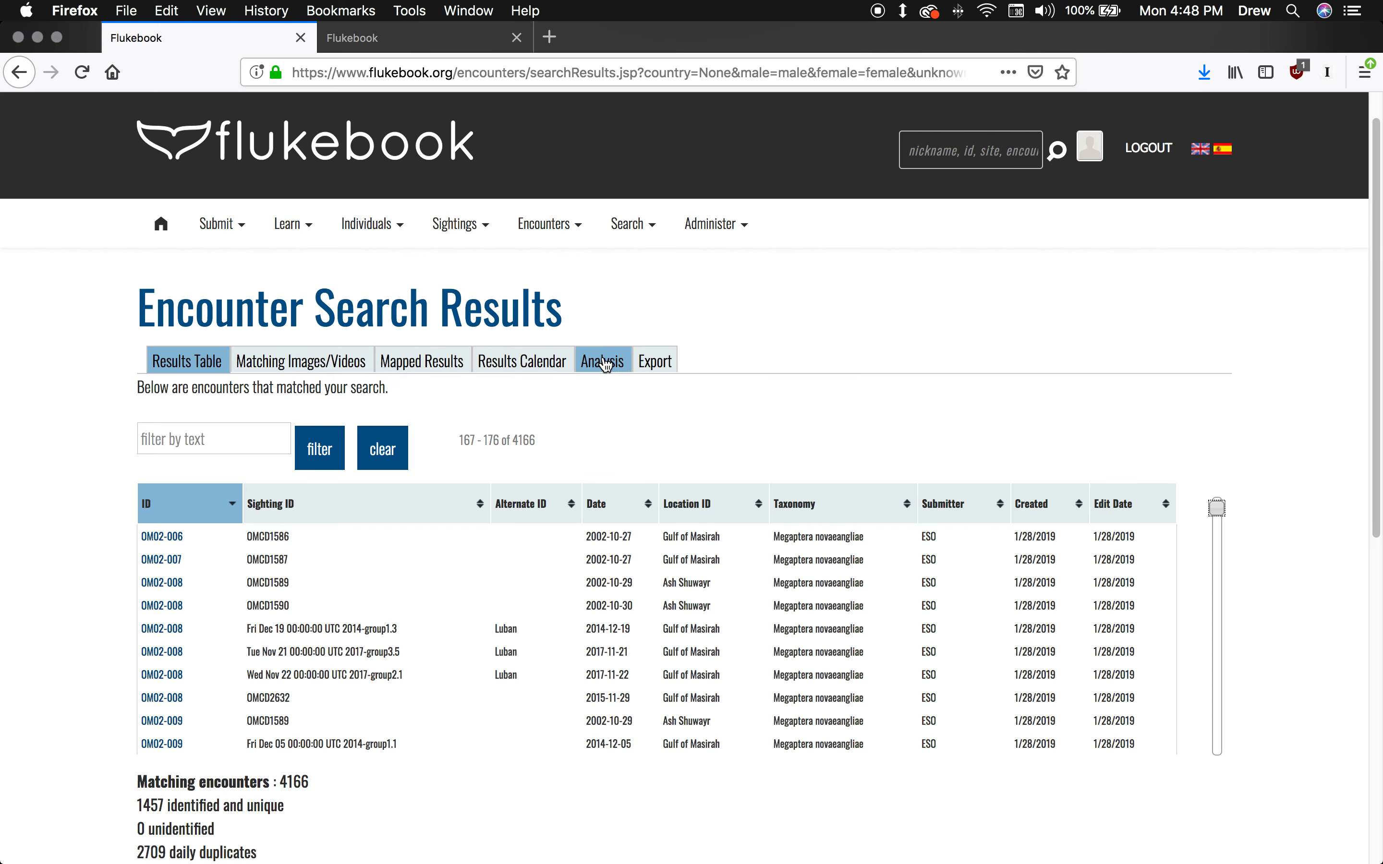
Step: Open the export options for the encounter search results and look through the tabular and GIS formats
click(671, 361)
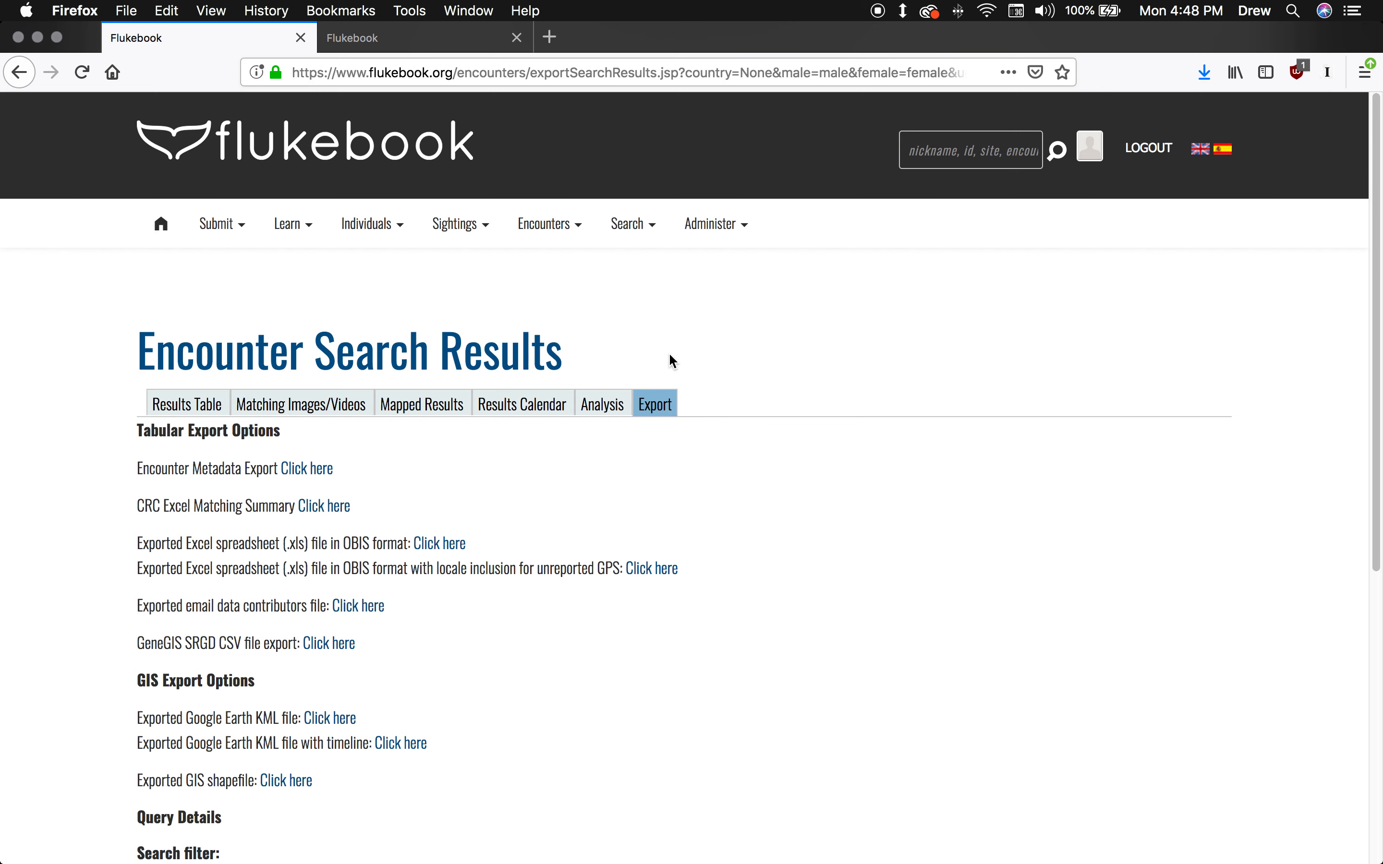
scroll(863, 726, down, 3)
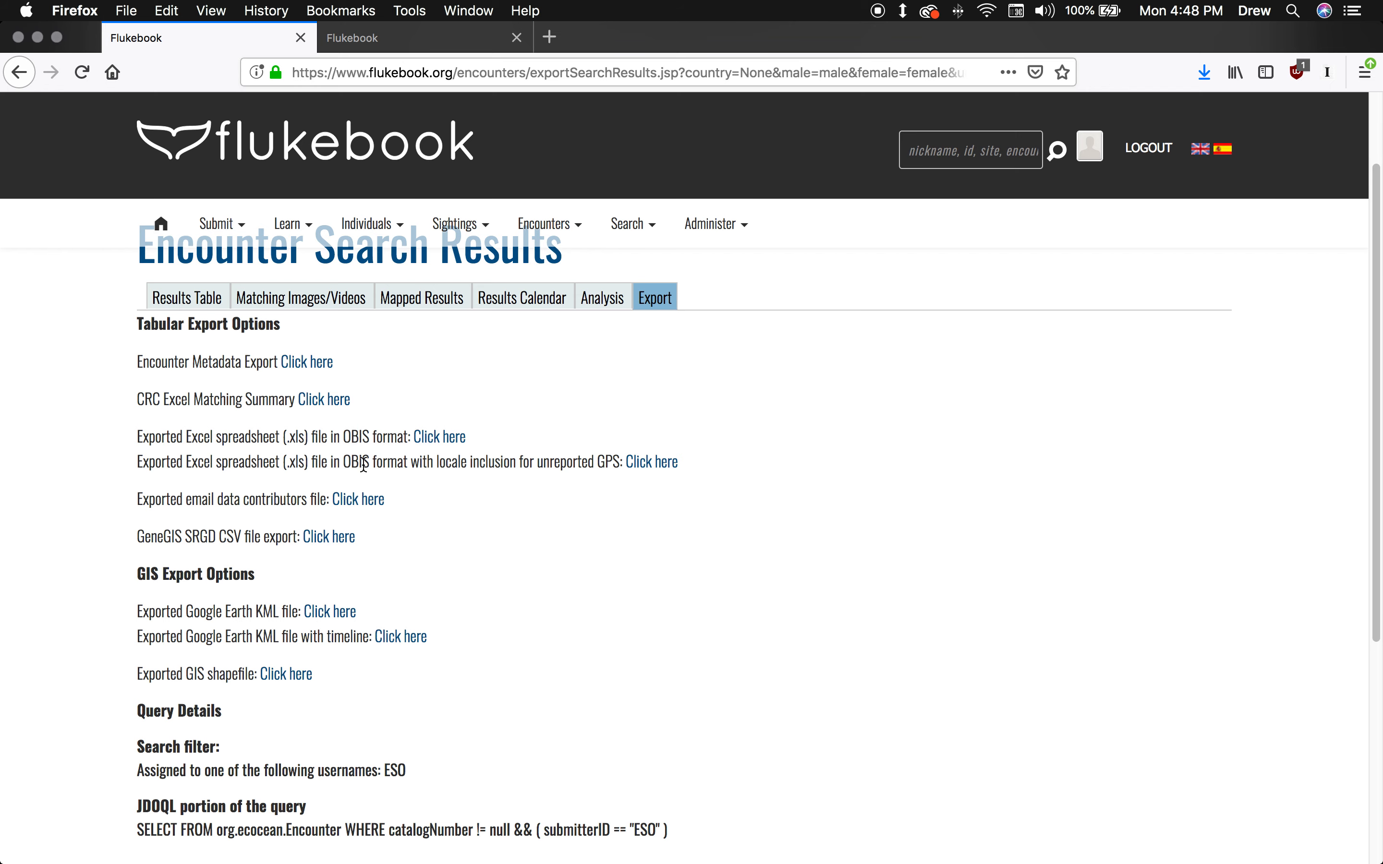
scroll(364, 466, down, 1)
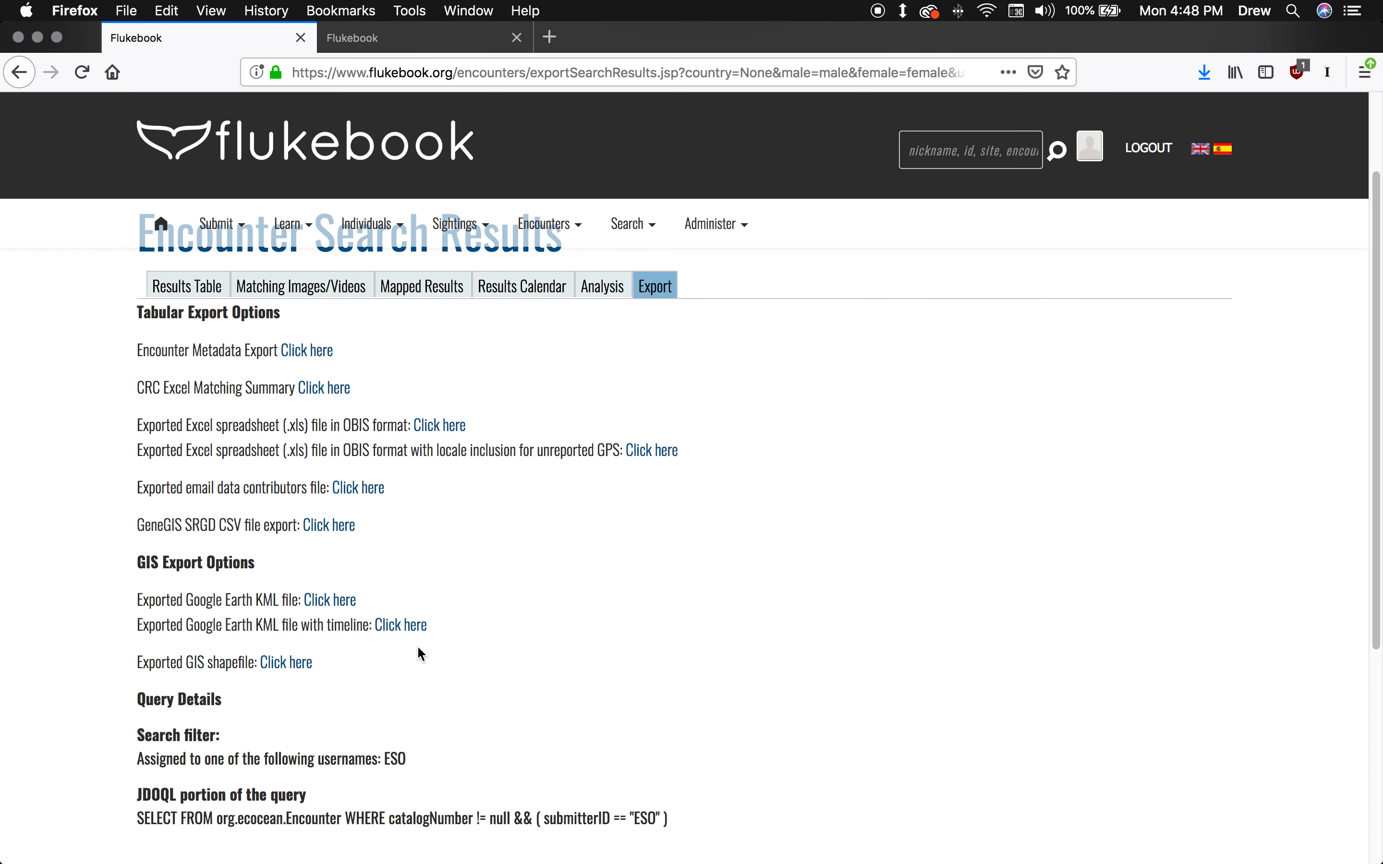
scroll(418, 650, up, 2)
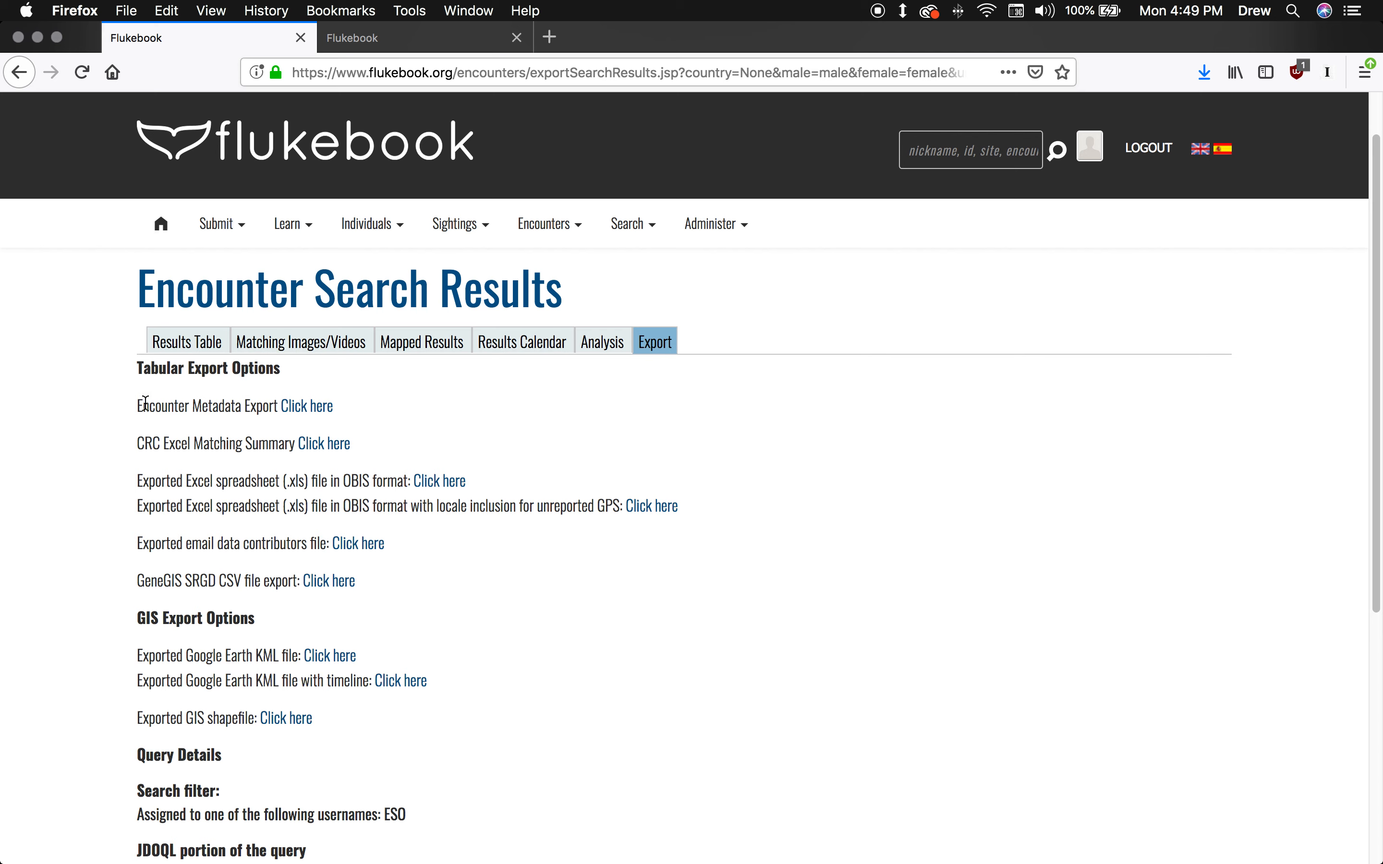
Step: Export the encounter metadata, open the exported spreadsheet in Numbers, and close the earlier export's window
drag(145, 405, 241, 406)
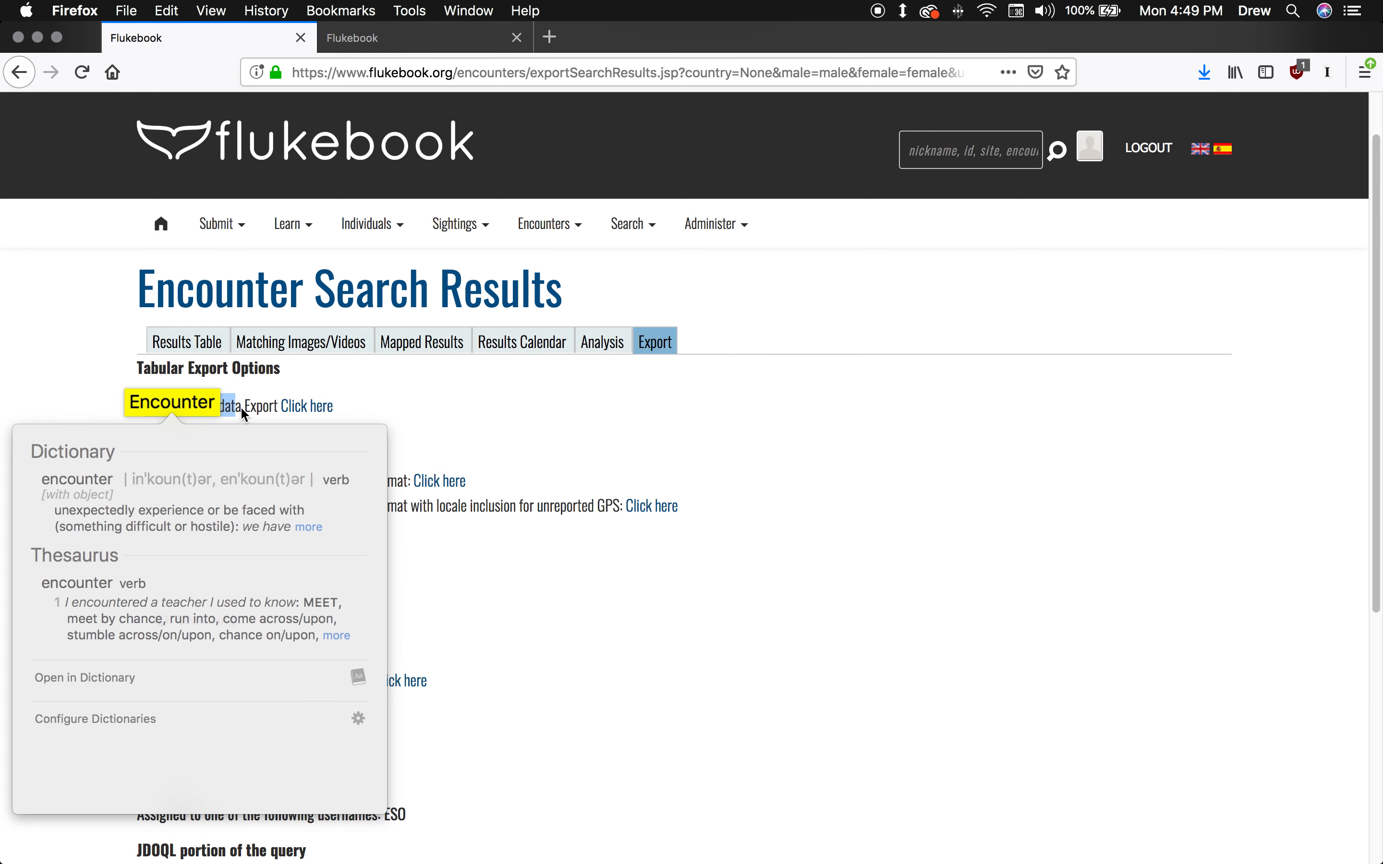
click(238, 401)
drag(136, 404, 279, 406)
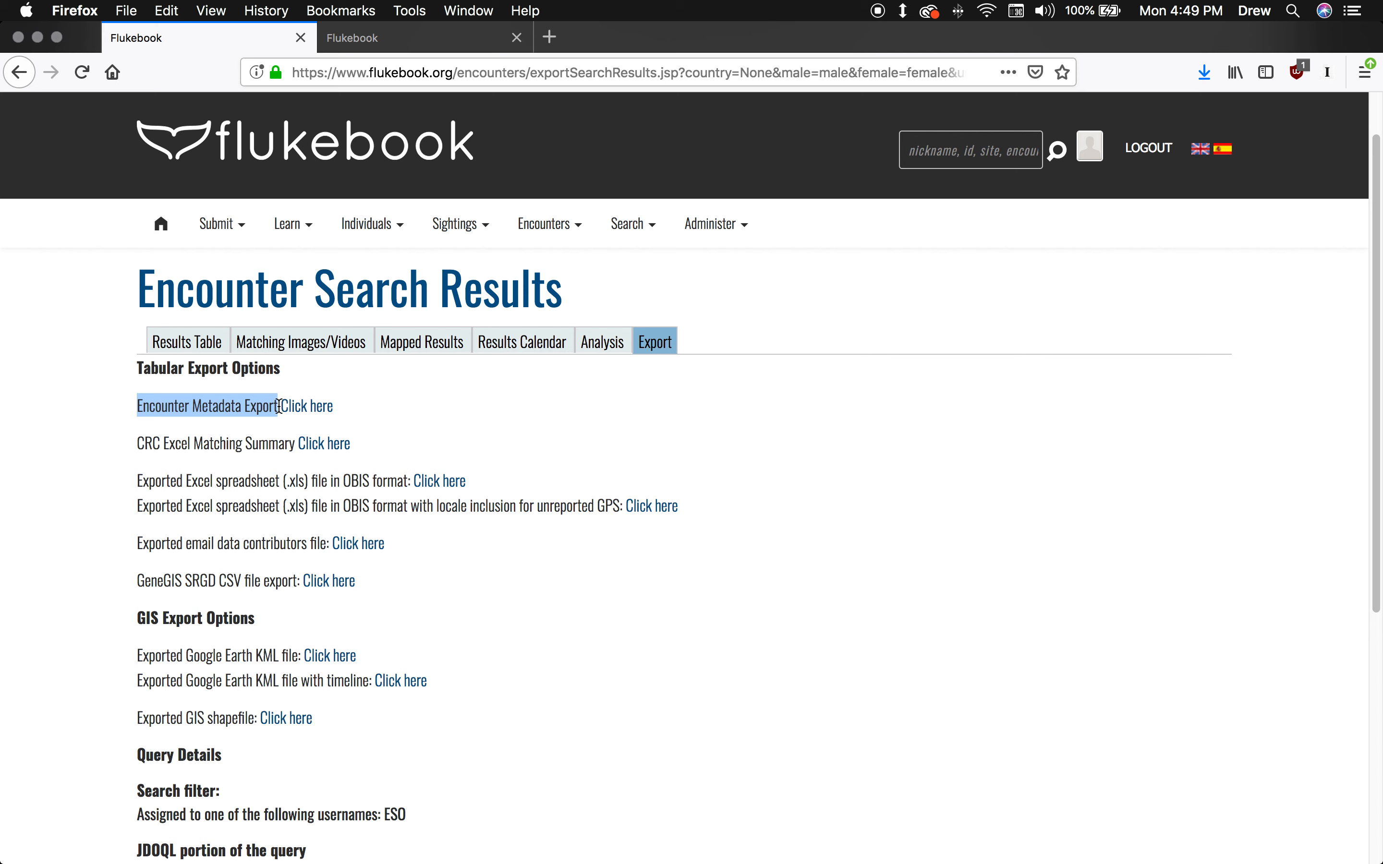
click(305, 407)
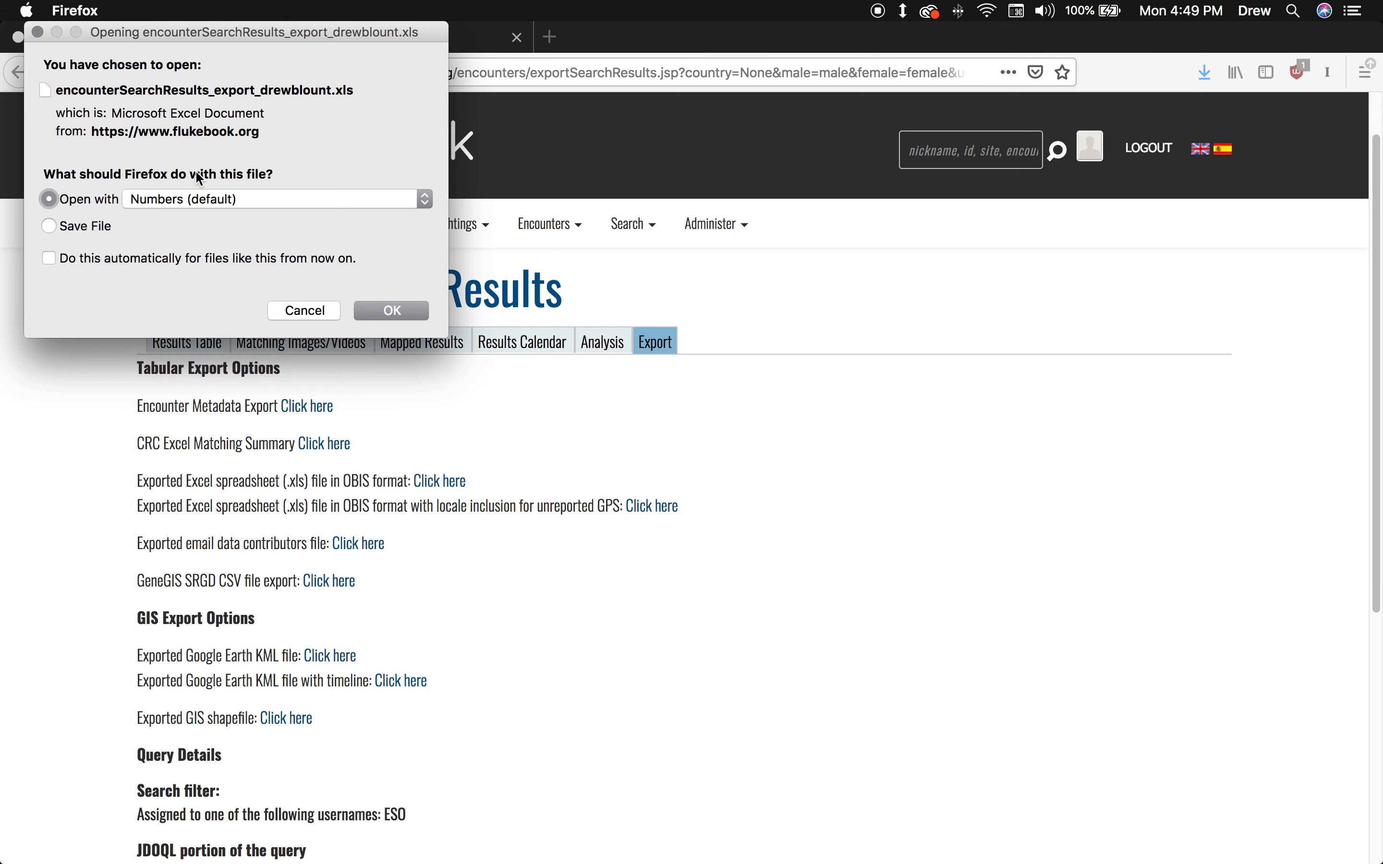
click(383, 313)
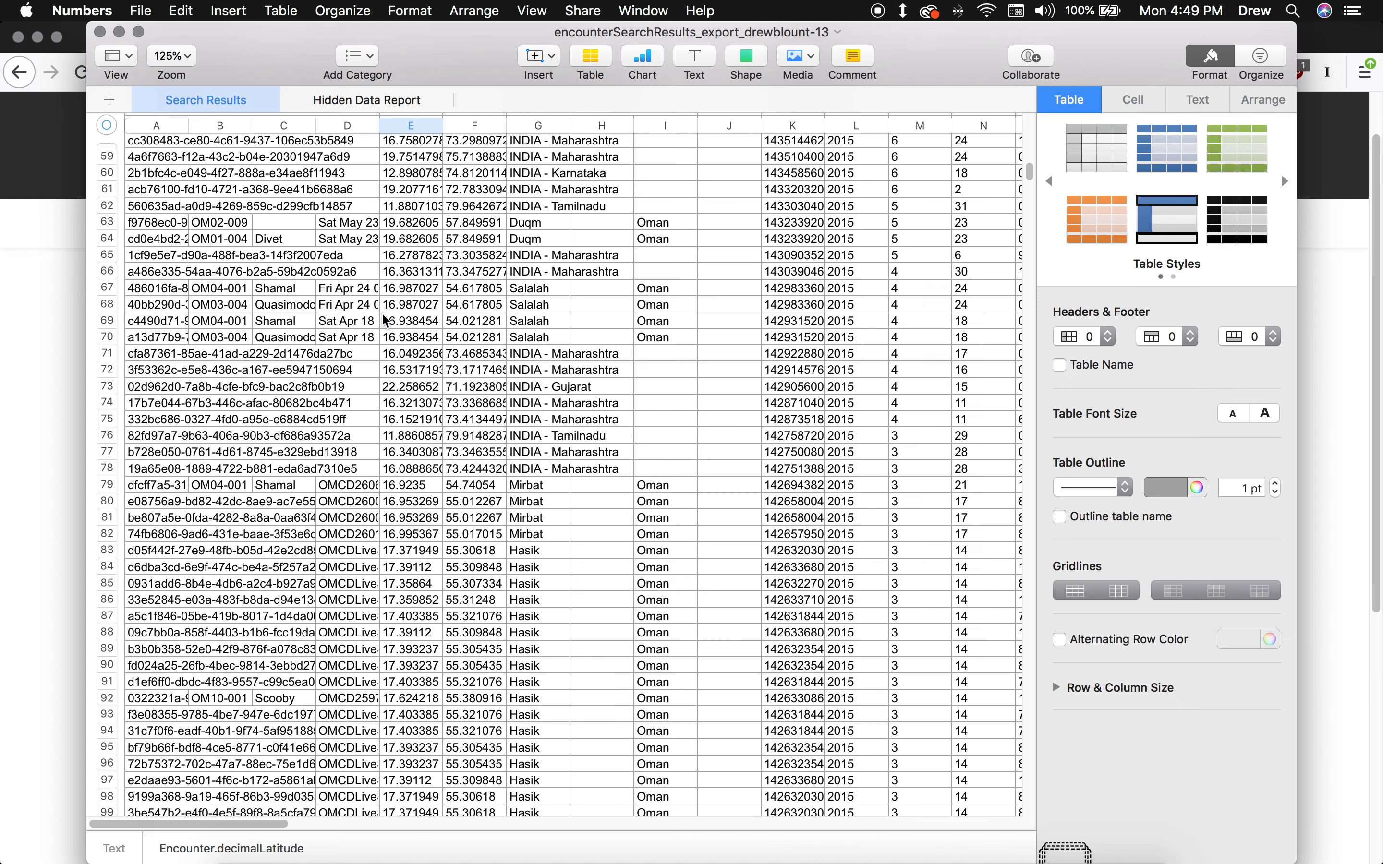
click(100, 33)
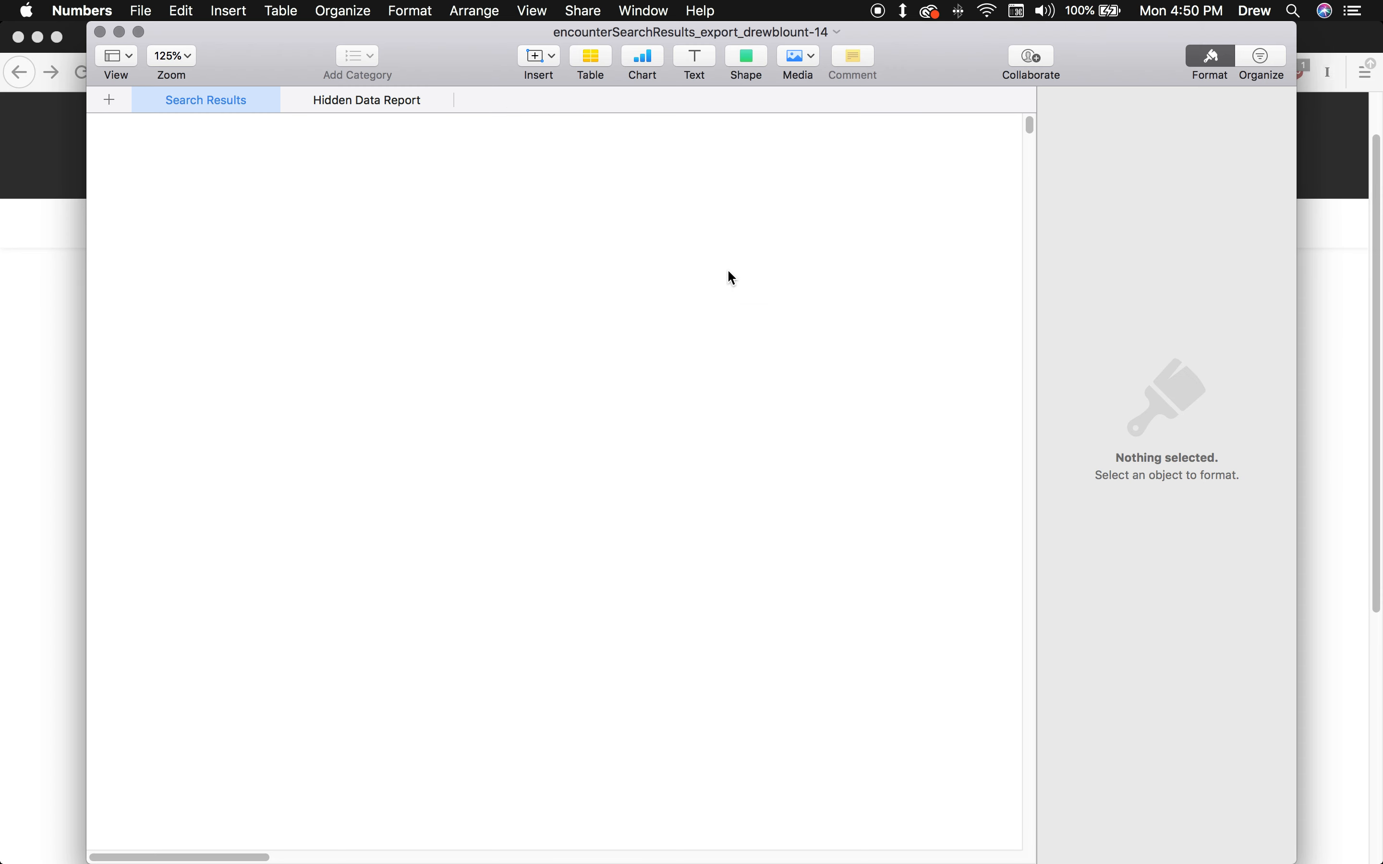
Step: Look across the exported Search Results sheet's columns, from location and date through occurrence, sex and species to the media keyword fields
click(369, 280)
key(Right)
key(Right)
key(Right)
key(Right)
key(Right)
key(Right)
key(Right)
key(Right)
key(Right)
key(Right)
key(Right)
key(Right)
key(Right)
key(Right)
key(Right)
key(Right)
key(Right)
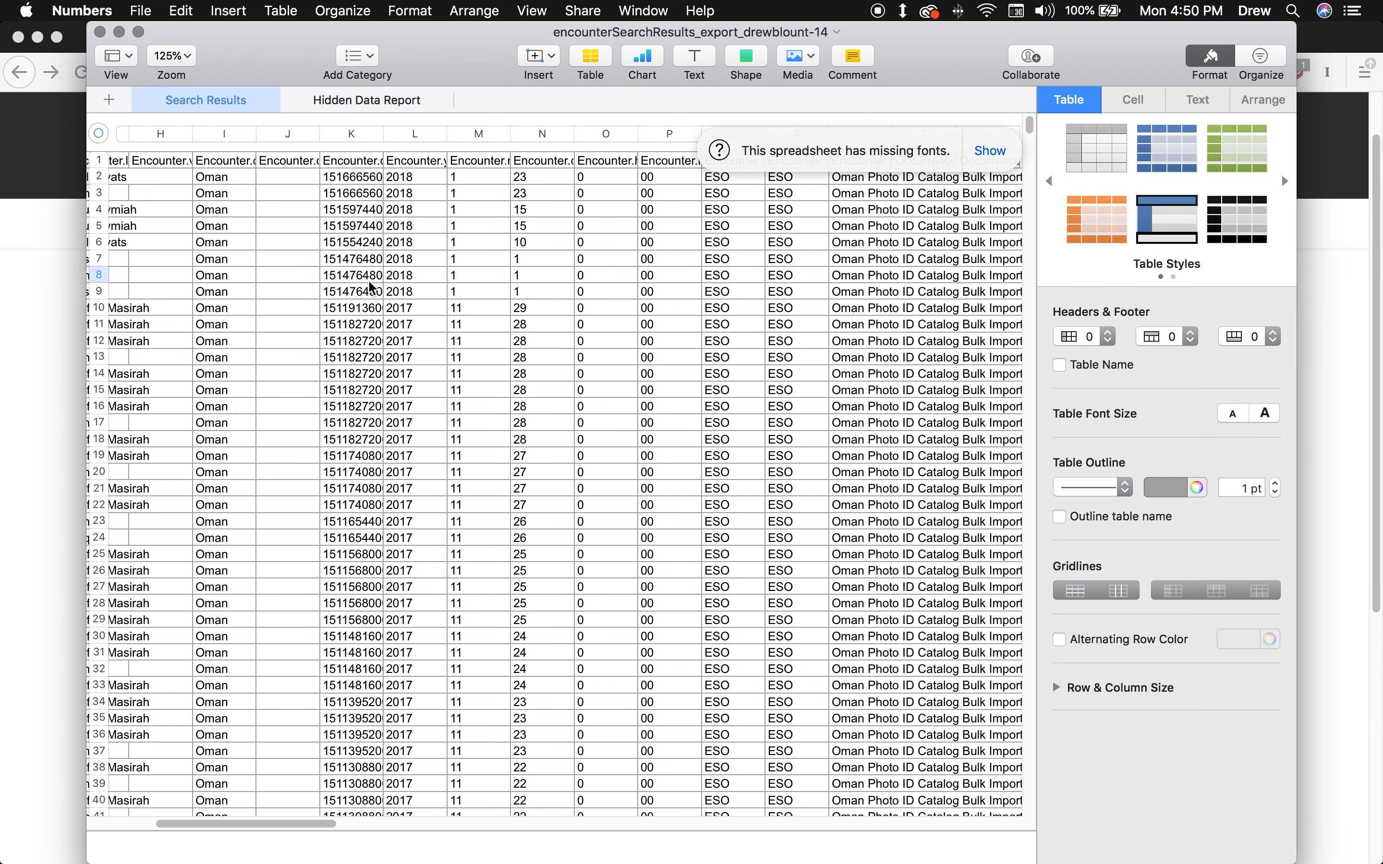
scroll(370, 286, right, 15)
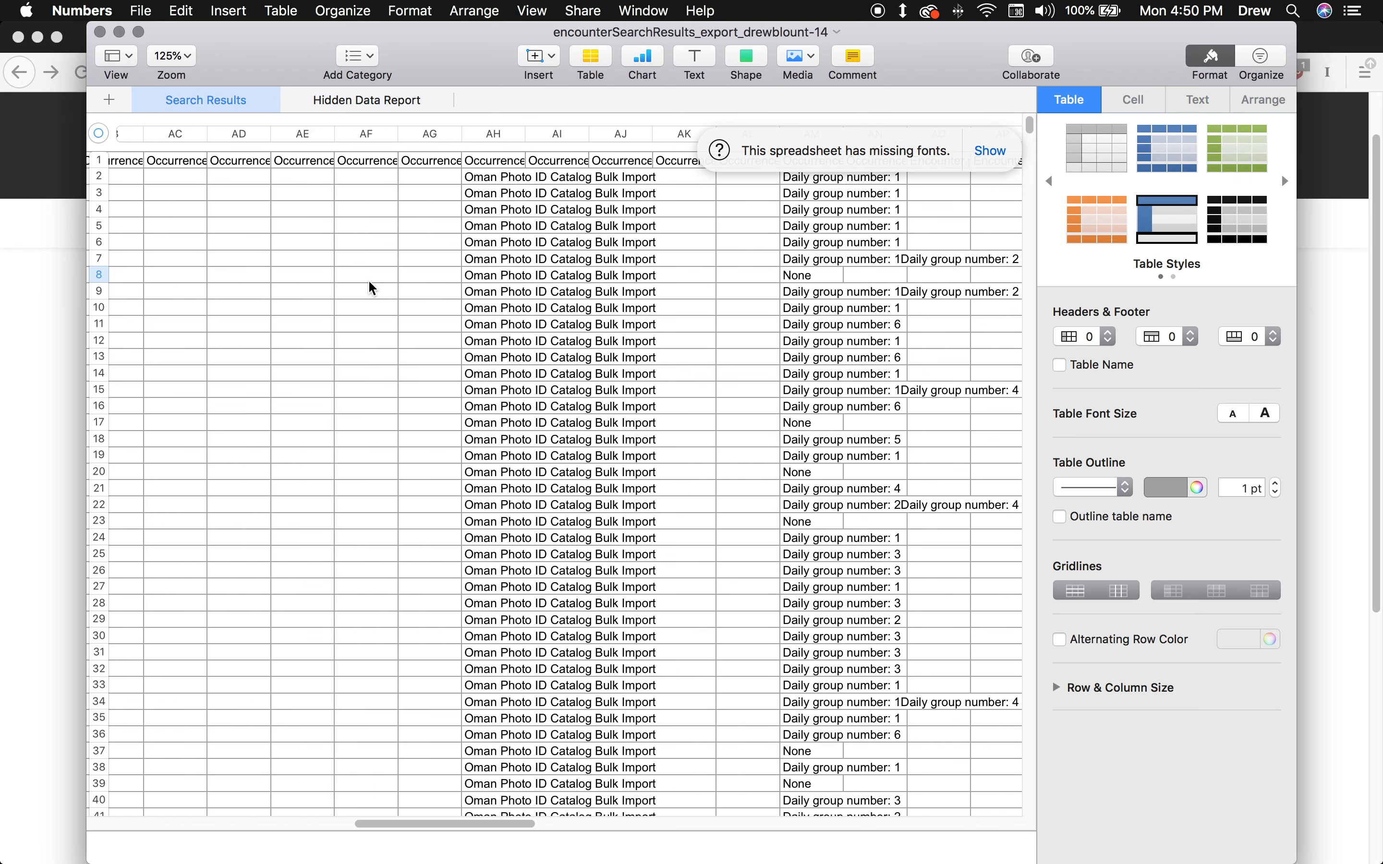
scroll(639, 432, right, 10)
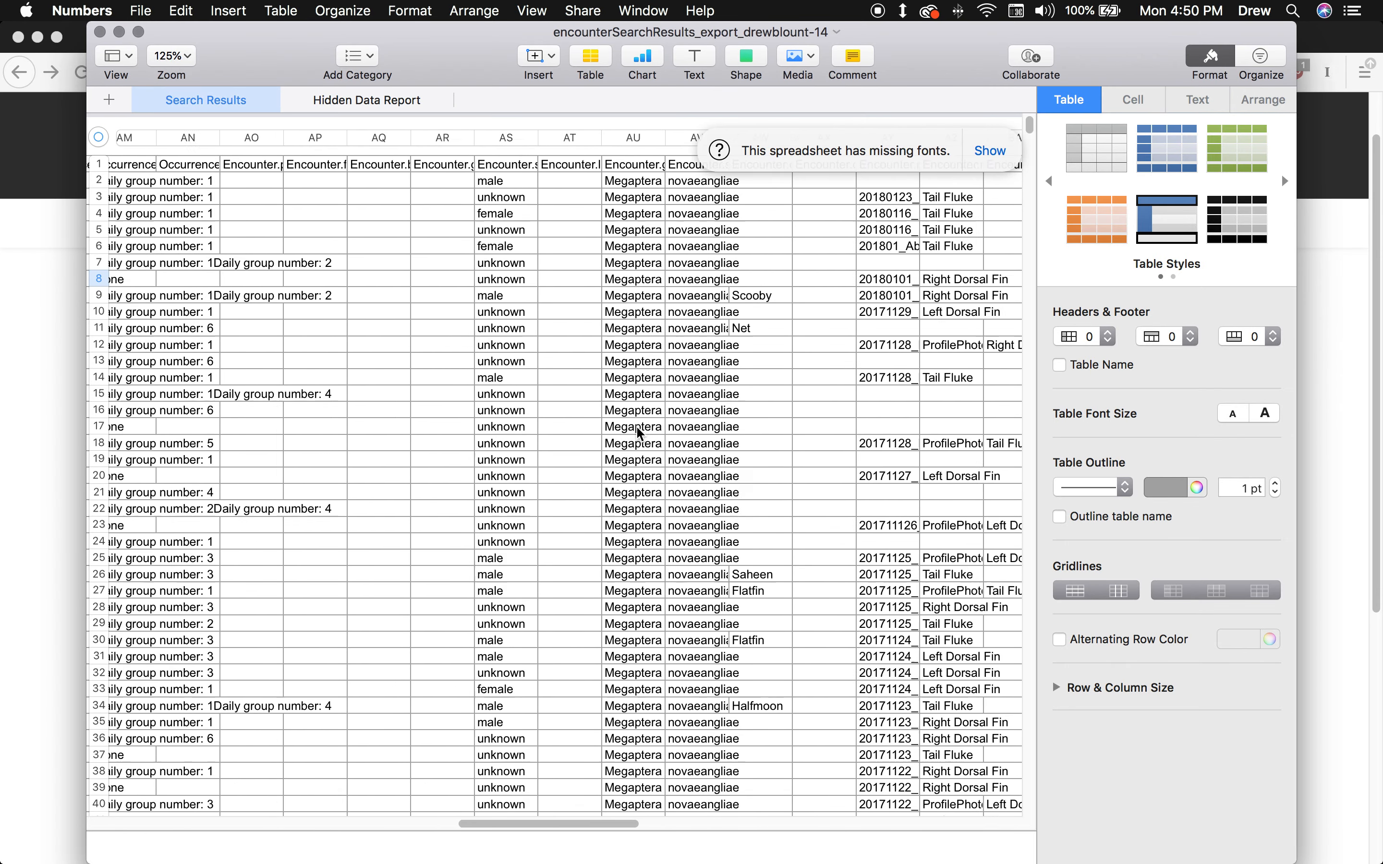
scroll(638, 433, right, 20)
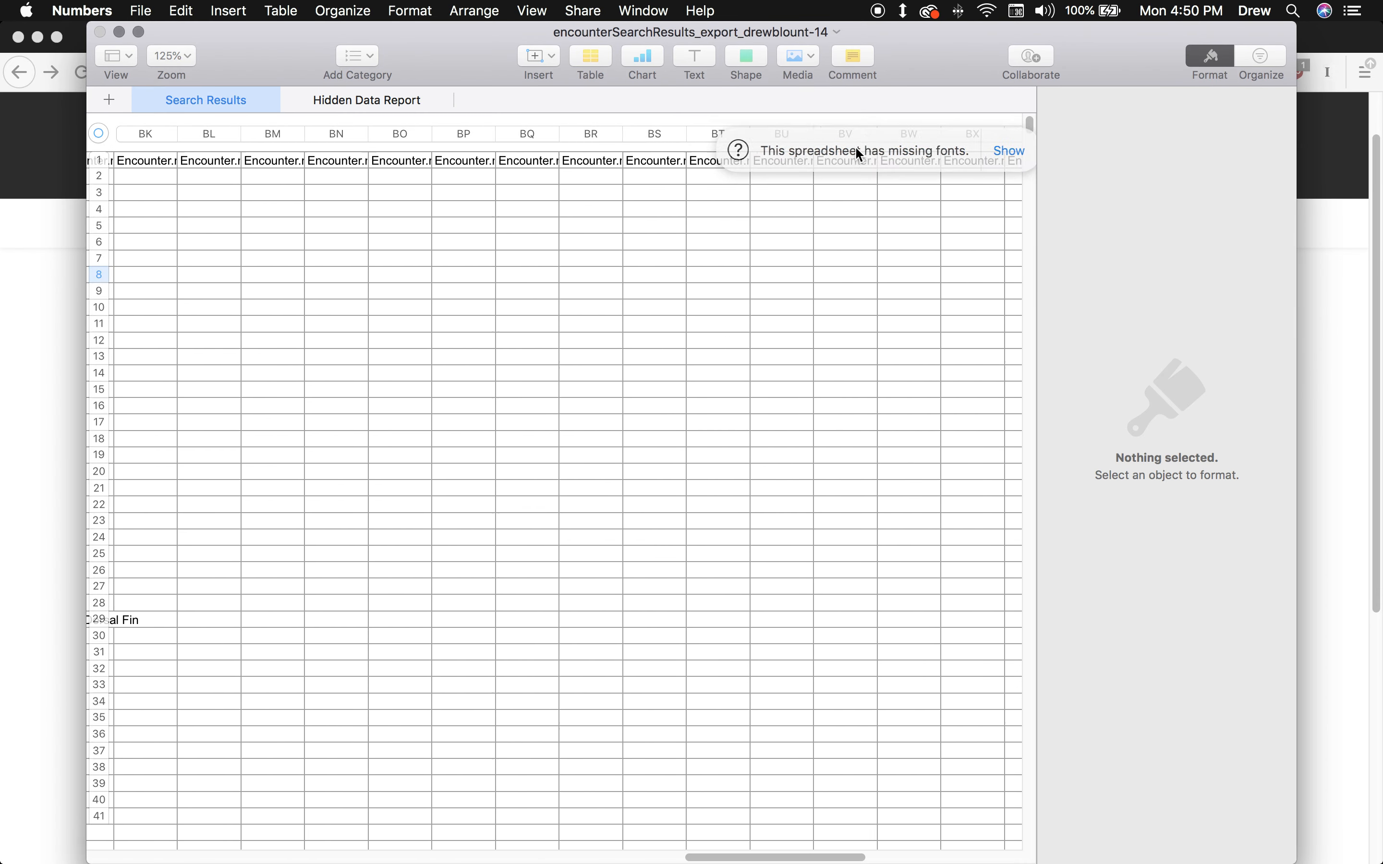
Step: Dismiss the missing-fonts notice and inspect the header cell of the sheet's last column
click(859, 153)
click(754, 369)
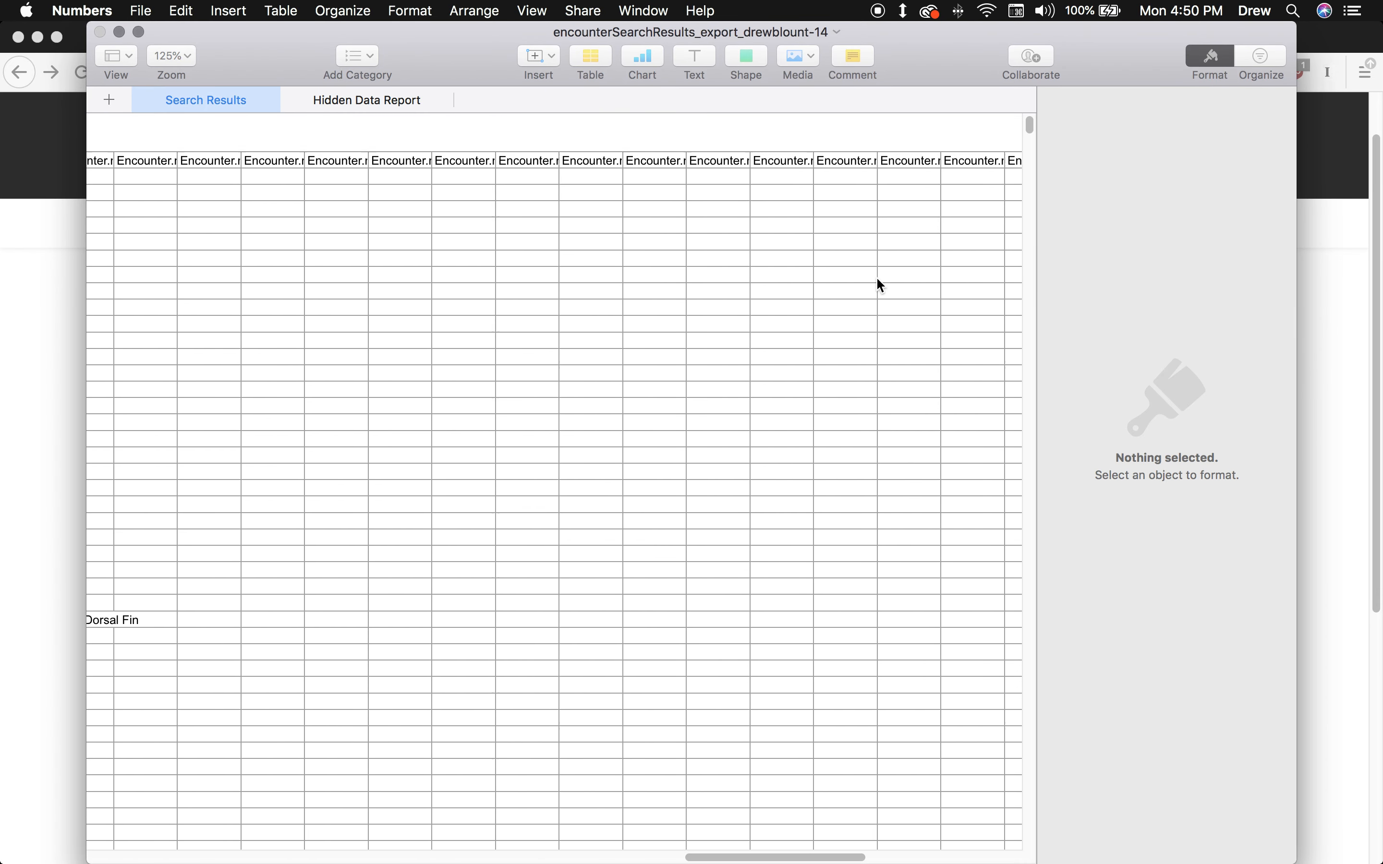
scroll(880, 284, right, 10)
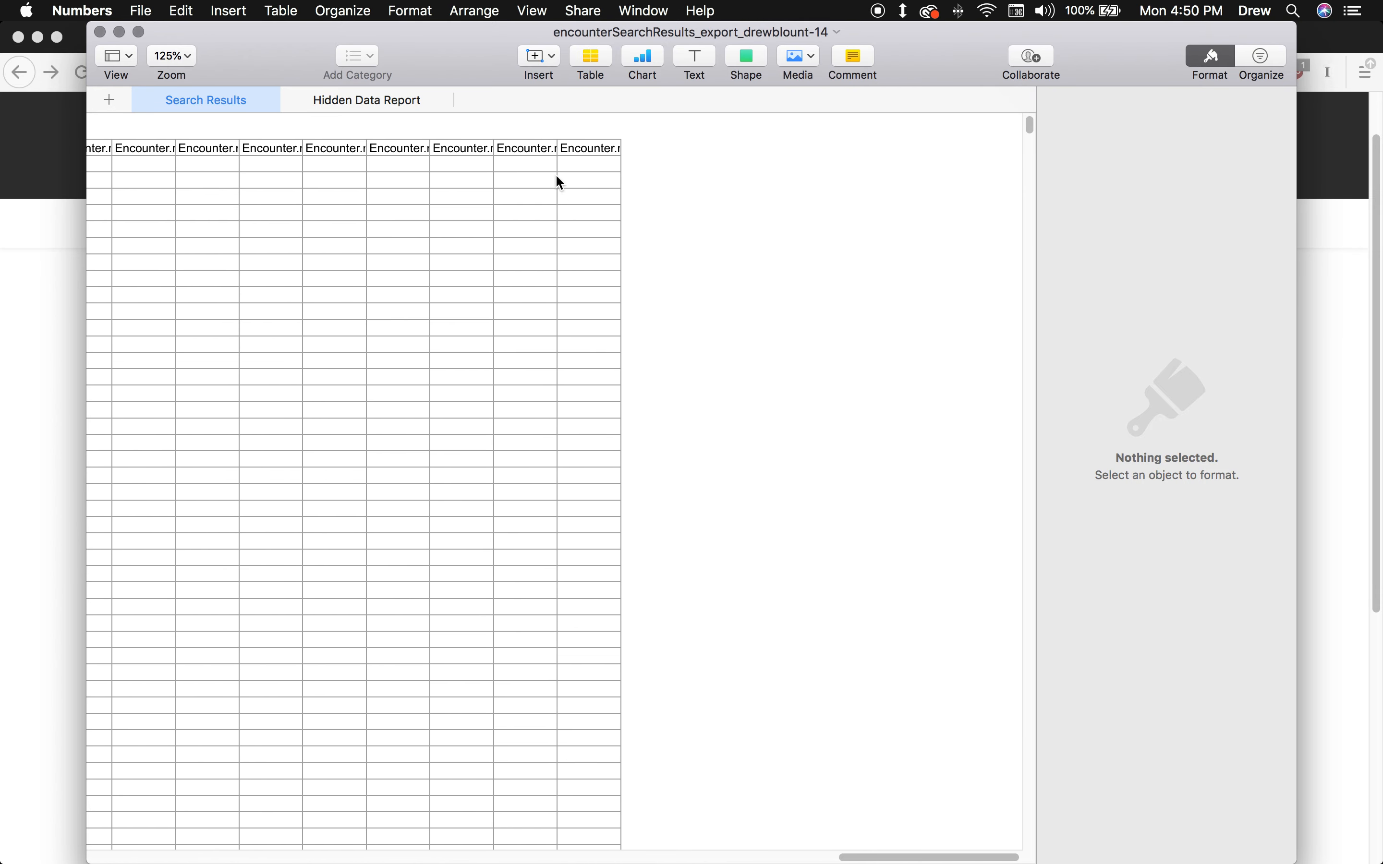
click(586, 151)
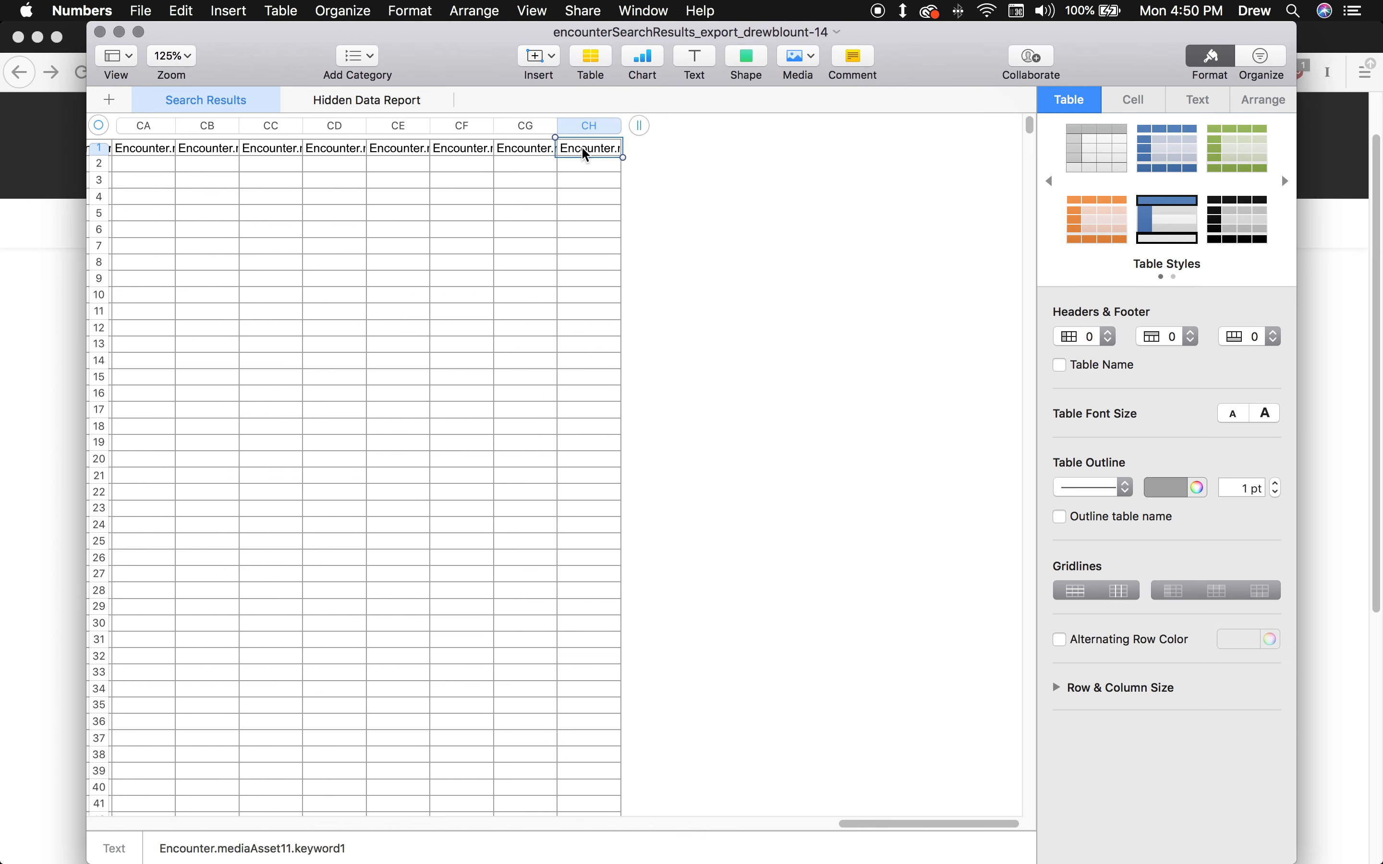
Step: Examine the behavior, observer and species data further down the sheet, return to its first rows, and switch back to Flukebook in Firefox
scroll(484, 318, left, 15)
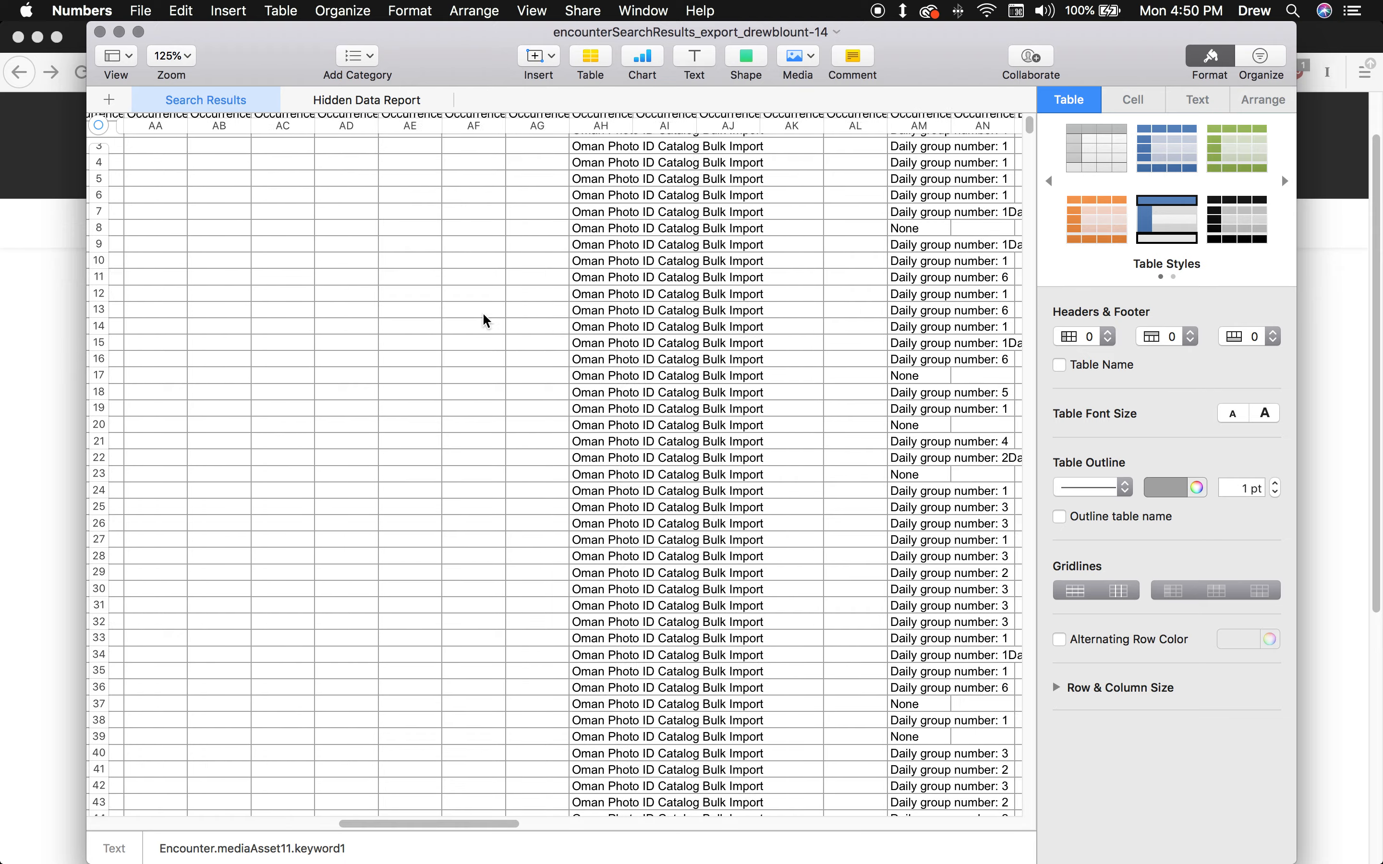
scroll(485, 318, left, 15)
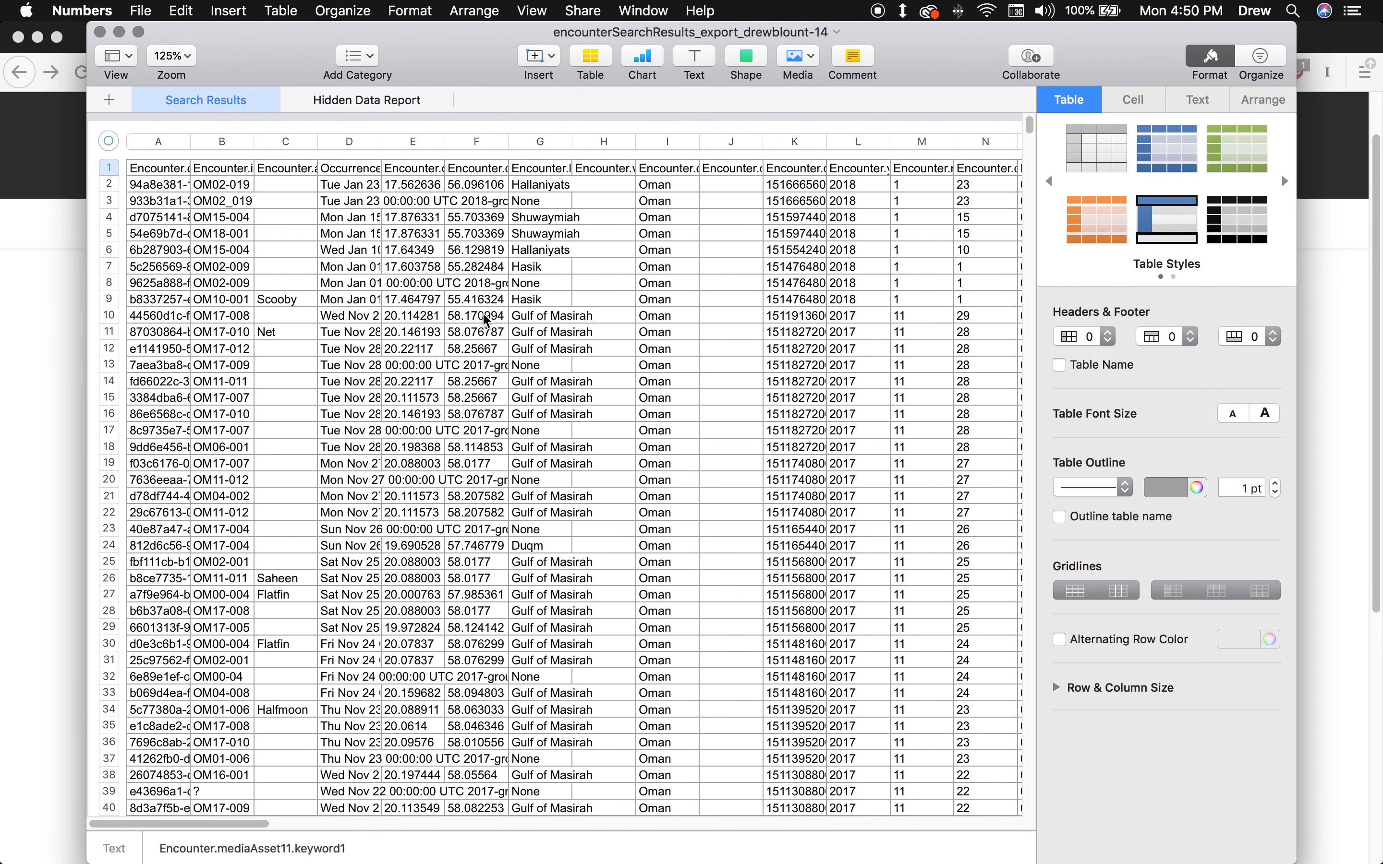
scroll(565, 401, down, 15)
scroll(565, 406, down, 10)
scroll(974, 389, right, 15)
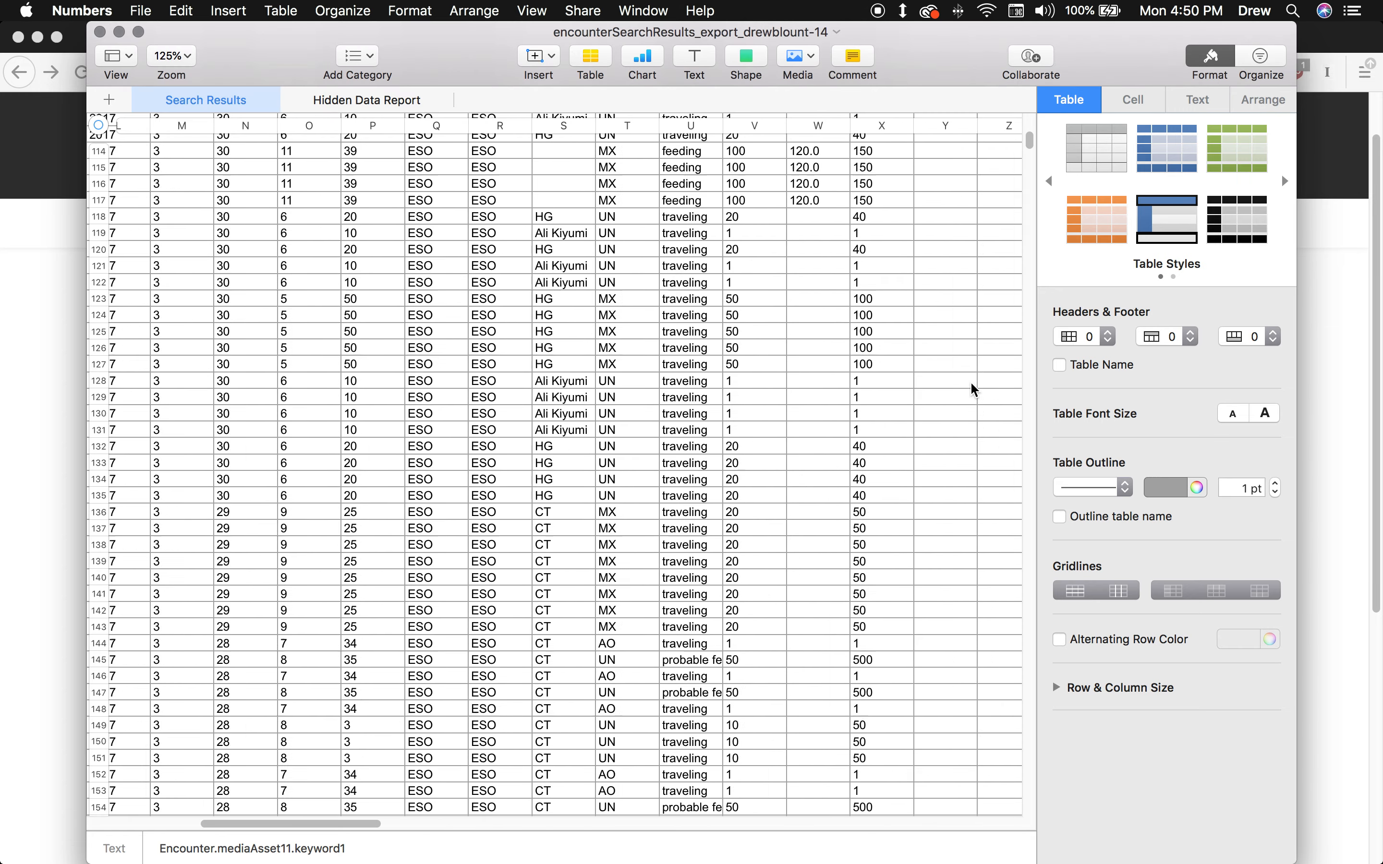
scroll(974, 390, right, 12)
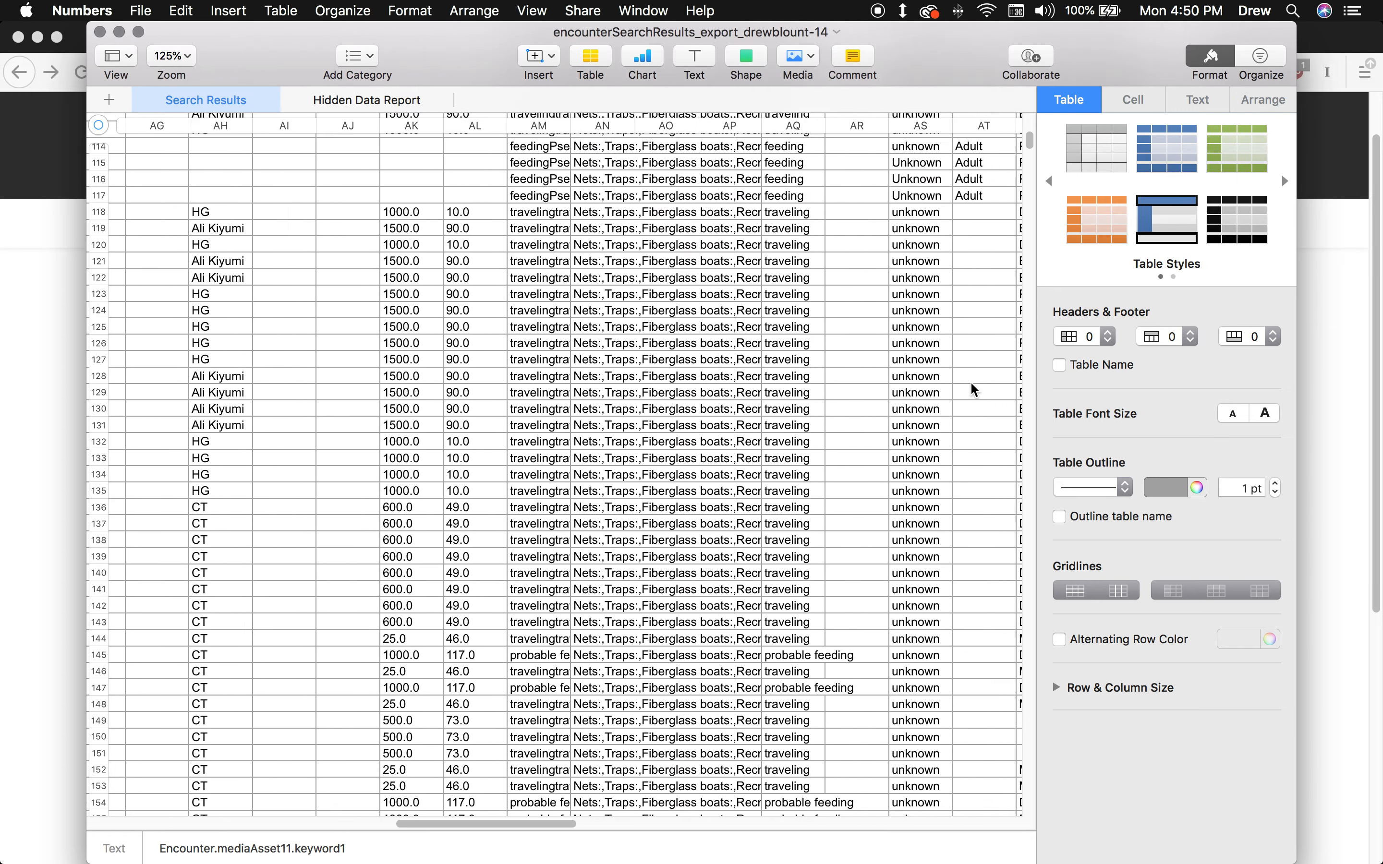
scroll(974, 390, down, 3)
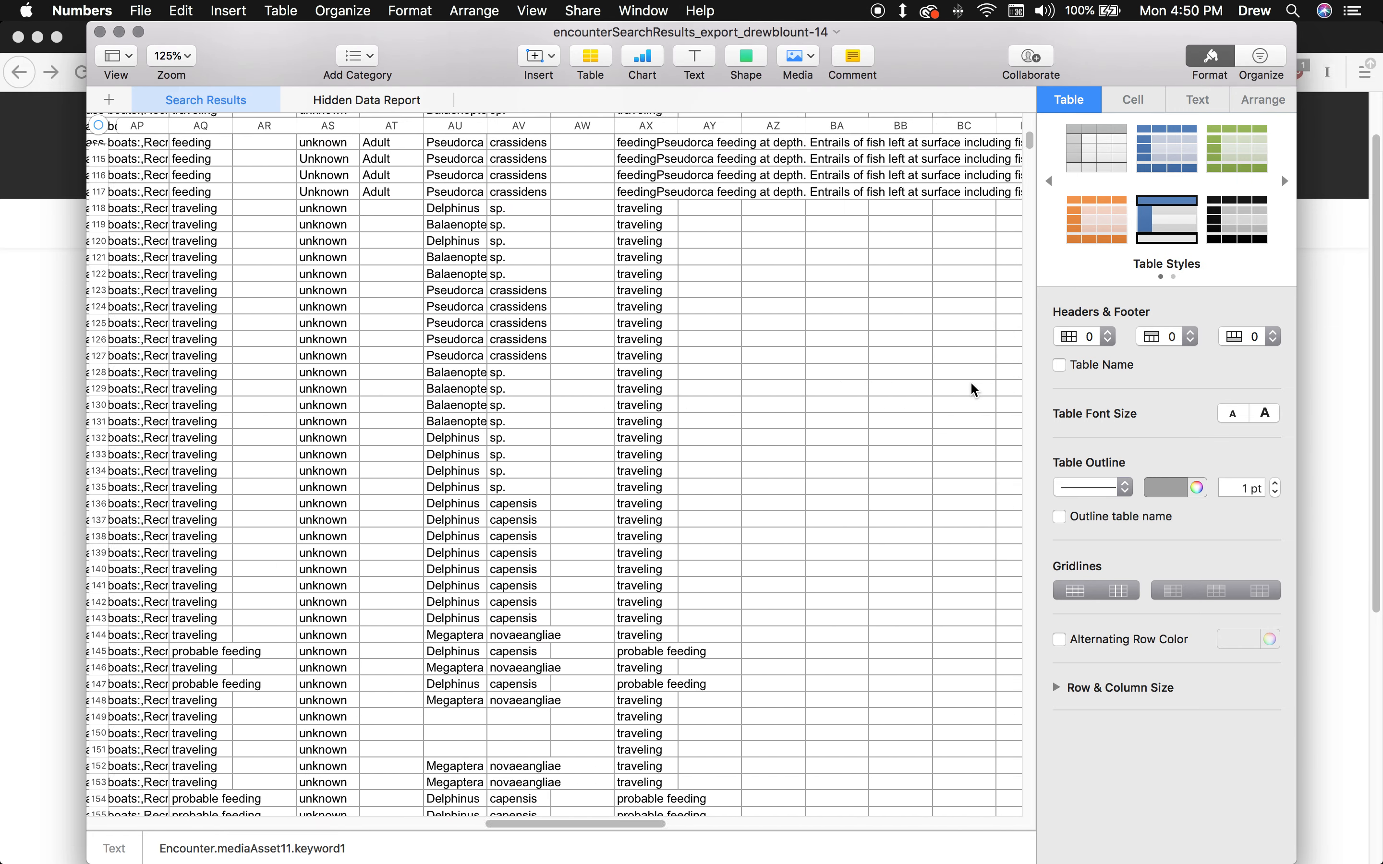
scroll(974, 389, left, 20)
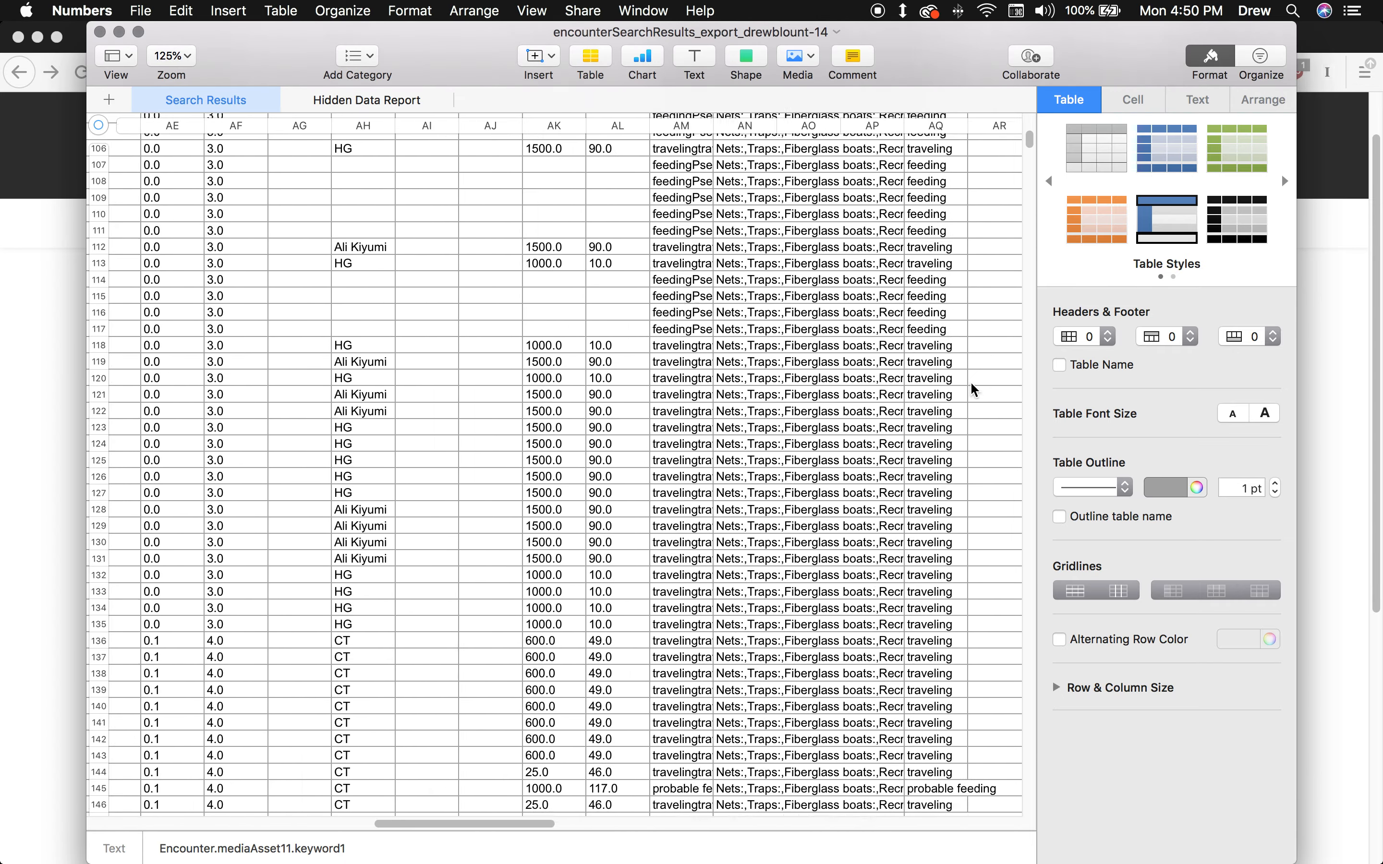
scroll(973, 389, up, 15)
scroll(973, 389, up, 12)
scroll(974, 389, left, 2)
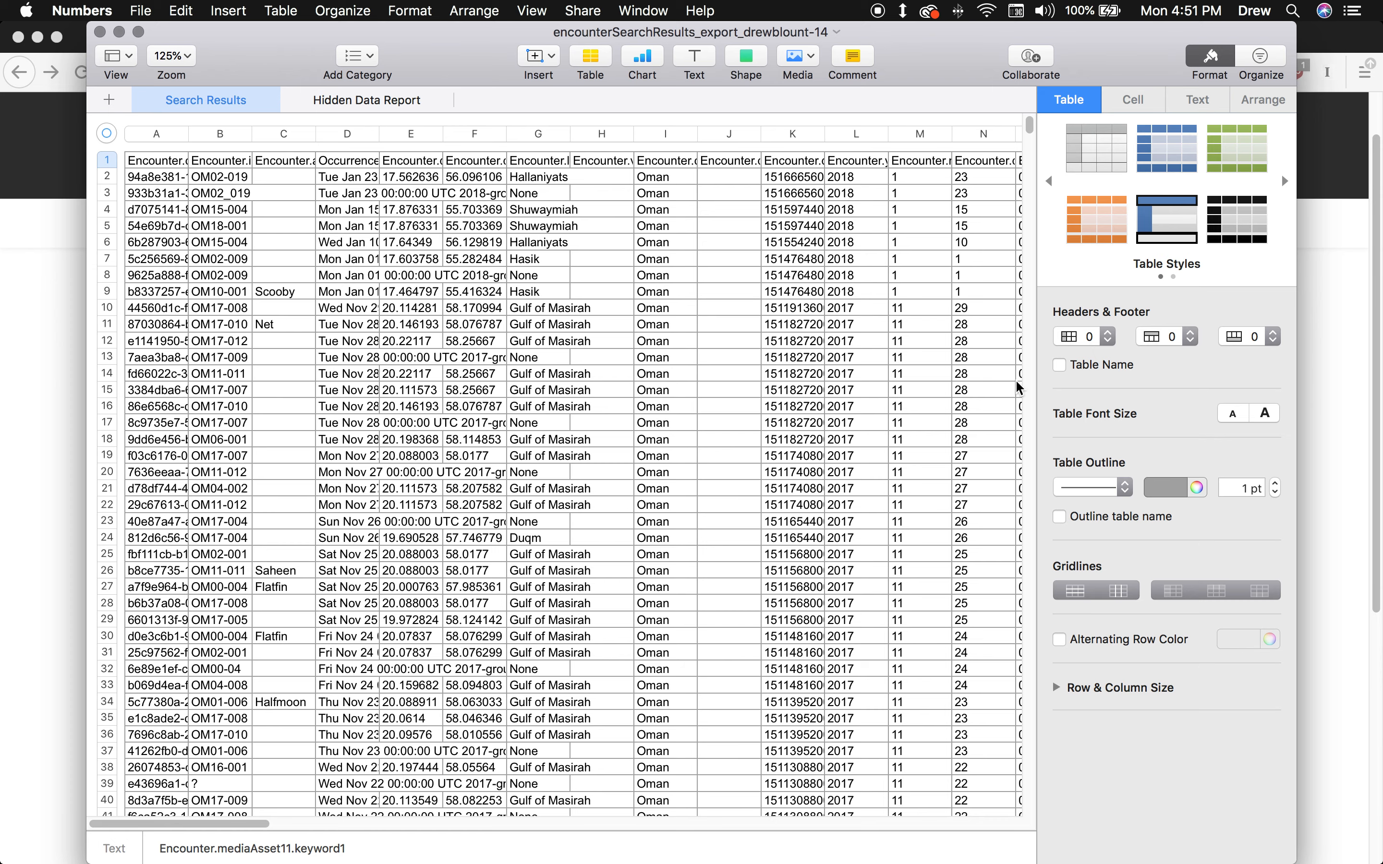
click(1319, 338)
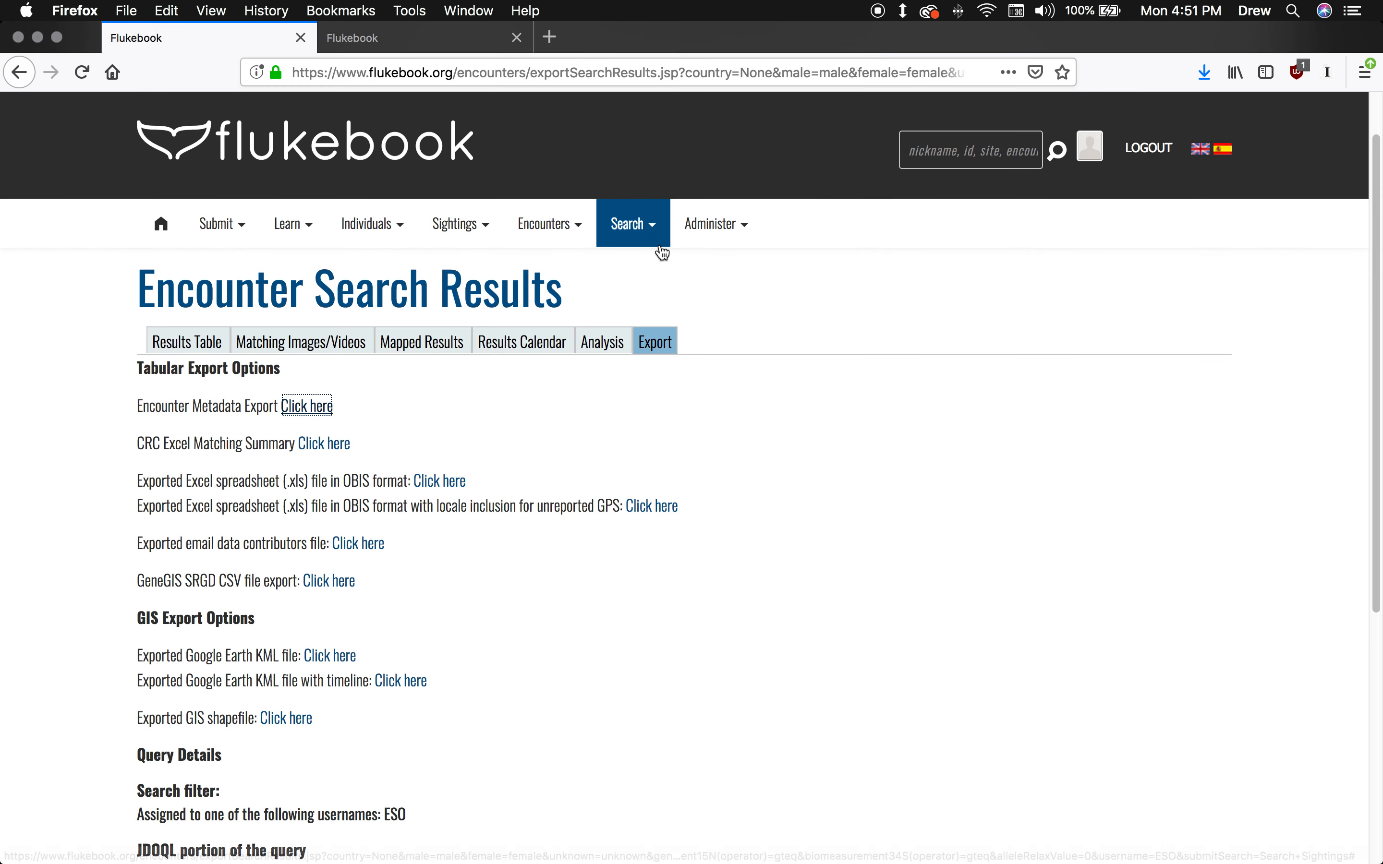